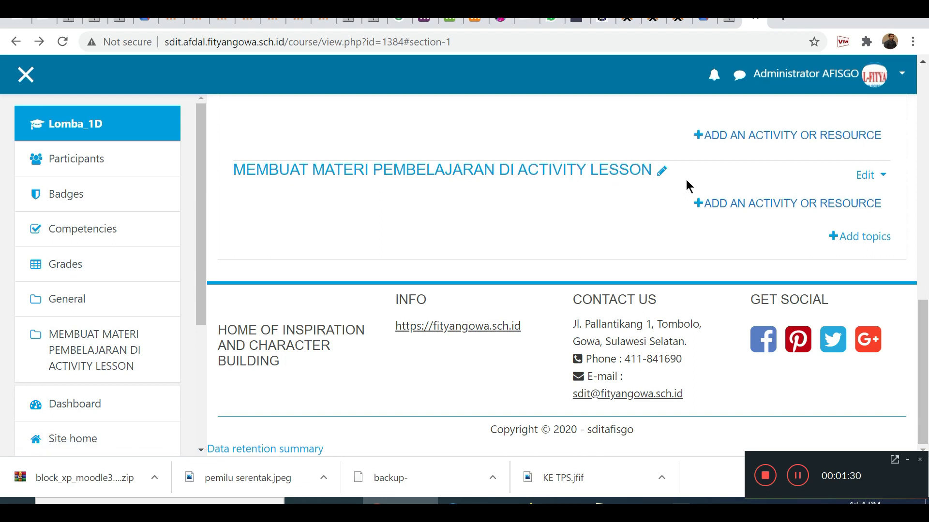
Add a Lesson activity to the topic MEMBUAT MATERI PEMBELAJARAN DI ACTIVITY LESSON.
{"action": "left_click", "coordinate": [749, 210]}
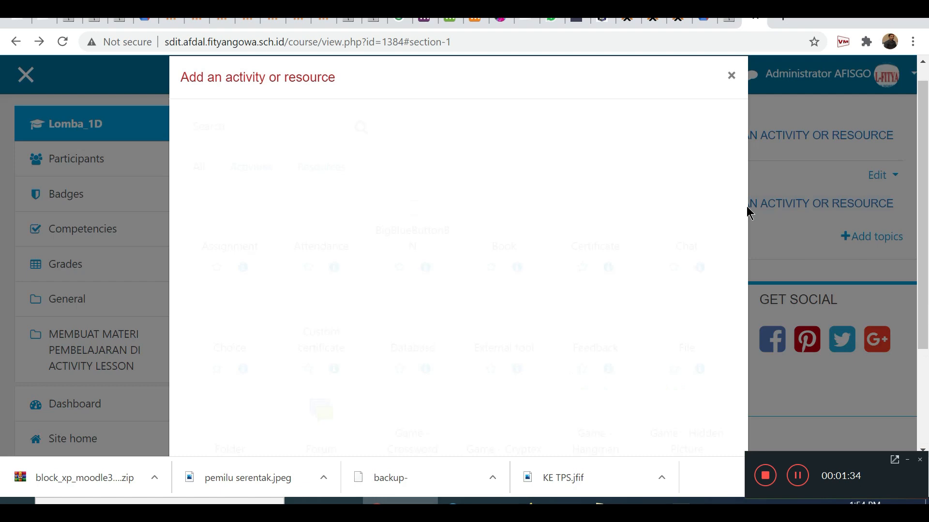
{"action": "scroll", "coordinate": [353, 384], "scroll_direction": "down", "scroll_amount": 5}
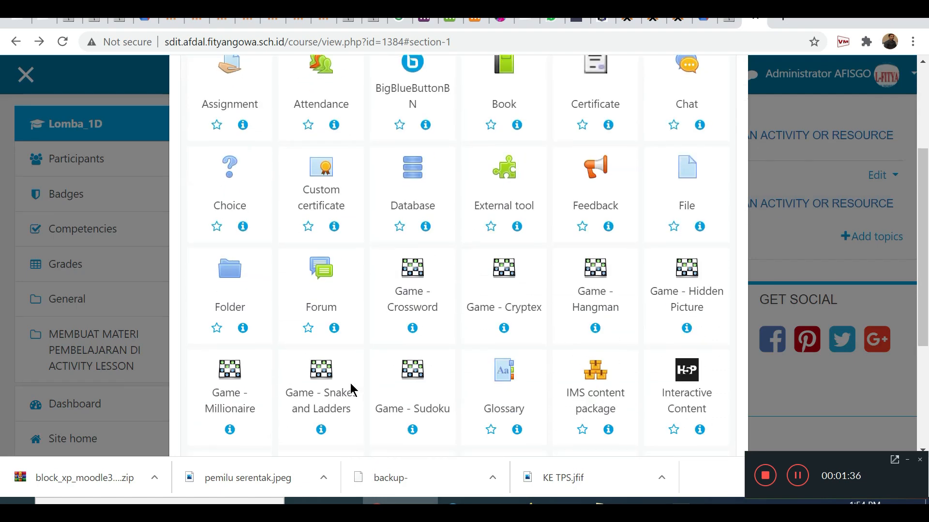
{"action": "scroll", "coordinate": [352, 389], "scroll_direction": "down", "scroll_amount": 3}
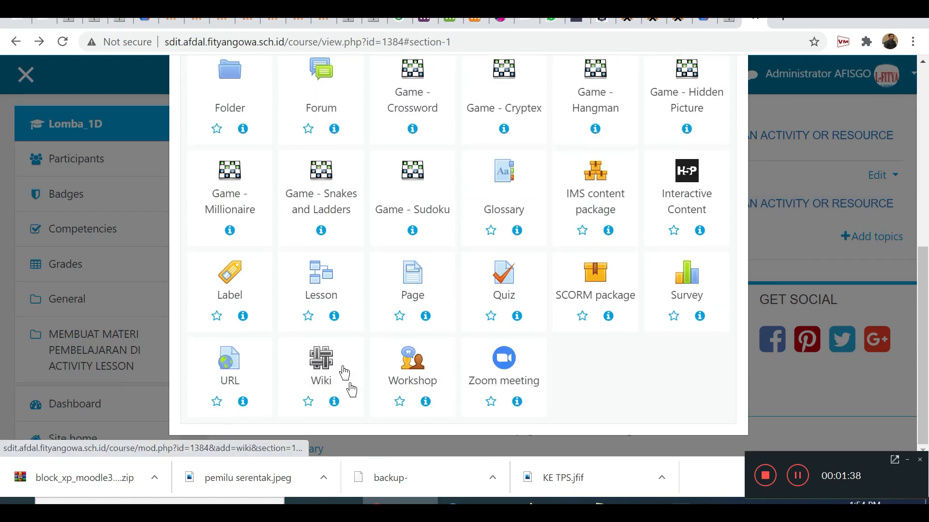
{"action": "left_click", "coordinate": [322, 290]}
{"action": "scroll", "coordinate": [323, 296], "scroll_direction": "down", "scroll_amount": 2}
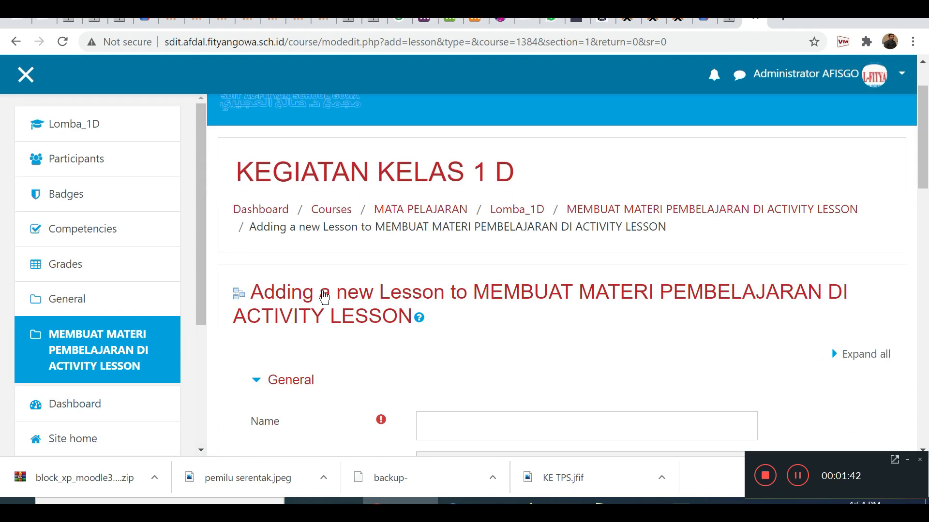
Try enabling display of the lesson's description on the course page.
{"action": "scroll", "coordinate": [342, 274], "scroll_direction": "down", "scroll_amount": 3}
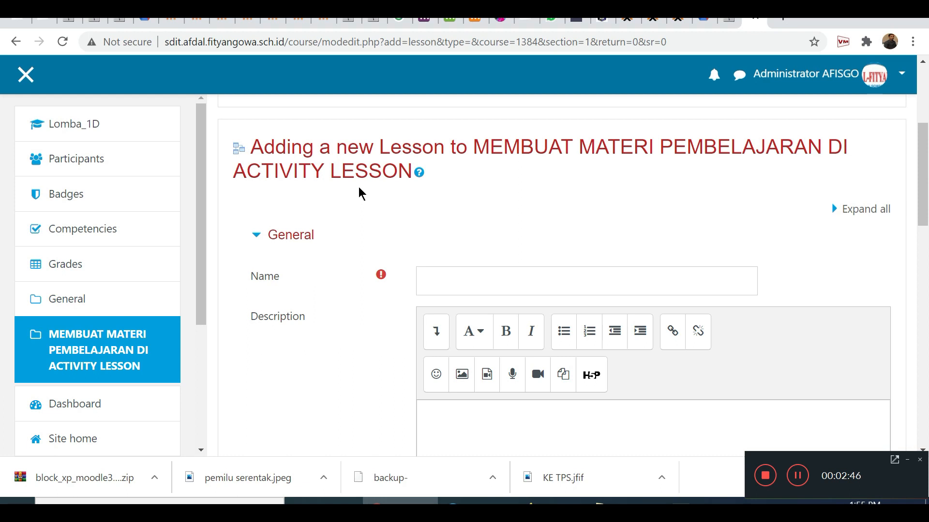
{"action": "mouse_move", "coordinate": [384, 275]}
{"action": "scroll", "coordinate": [418, 275], "scroll_direction": "down", "scroll_amount": 3}
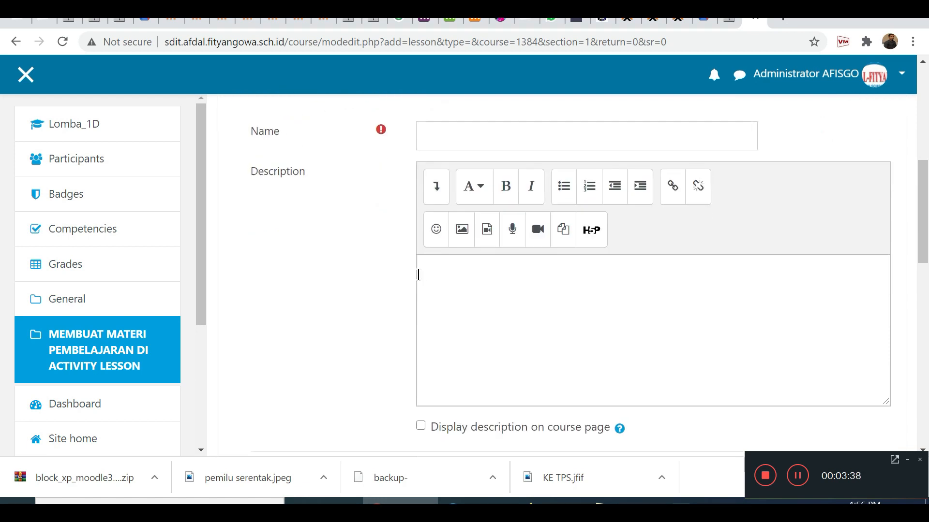
{"action": "left_click", "coordinate": [466, 279]}
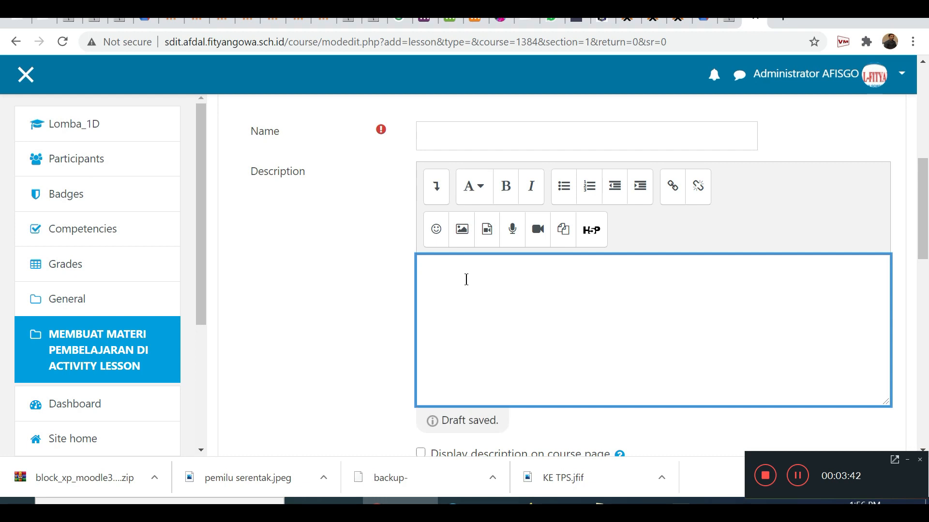
{"action": "scroll", "coordinate": [491, 291], "scroll_direction": "down", "scroll_amount": 3}
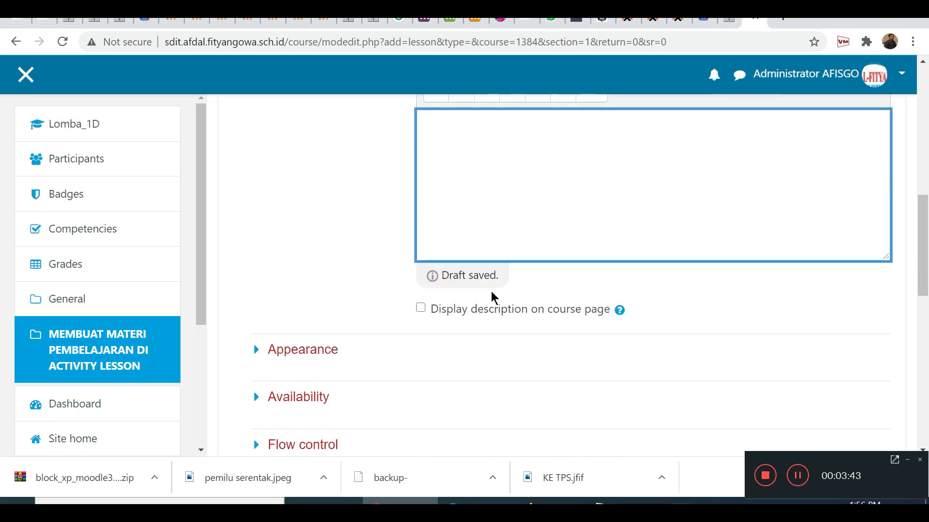
{"action": "left_click", "coordinate": [421, 309]}
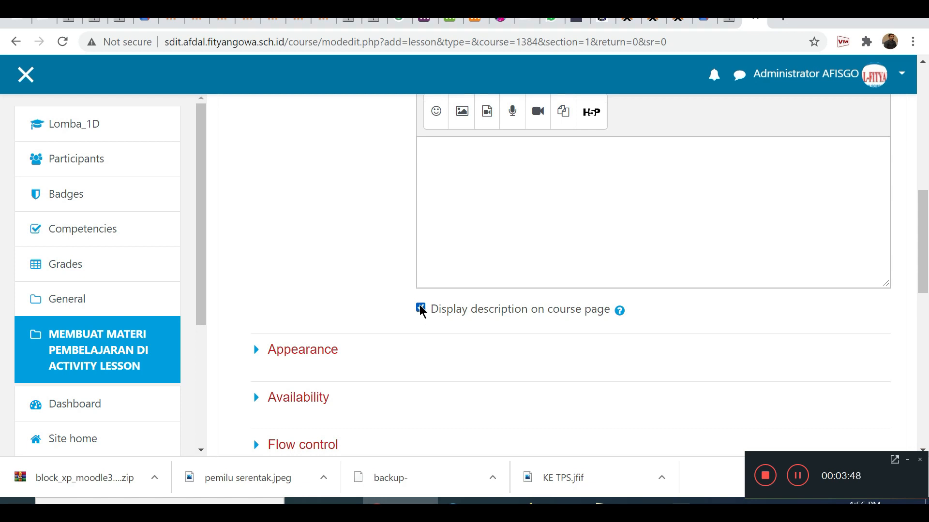
Name the lesson "MUFRADAT AL-YAUMIYYAH" and leave its description empty.
{"action": "scroll", "coordinate": [422, 311], "scroll_direction": "up", "scroll_amount": 5}
{"action": "left_click", "coordinate": [451, 242]}
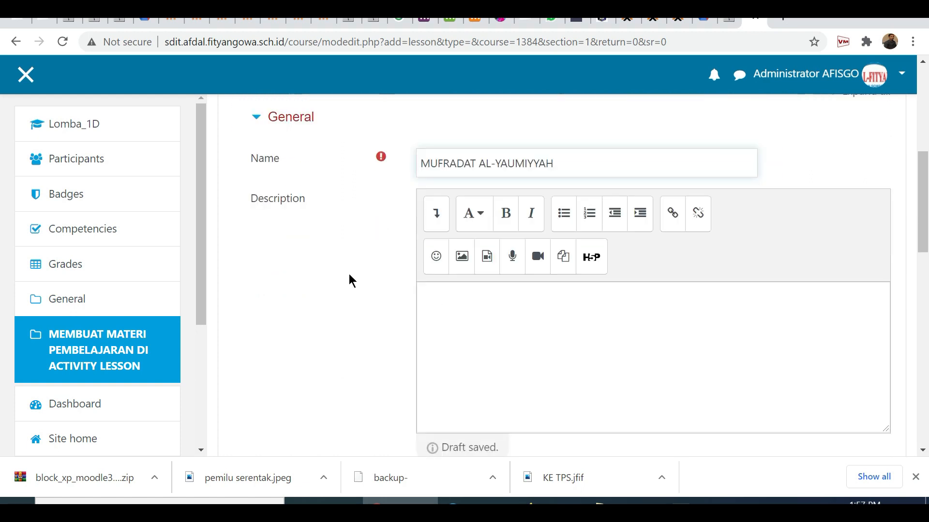
{"action": "scroll", "coordinate": [358, 273], "scroll_direction": "down", "scroll_amount": 2}
{"action": "left_click", "coordinate": [481, 235]}
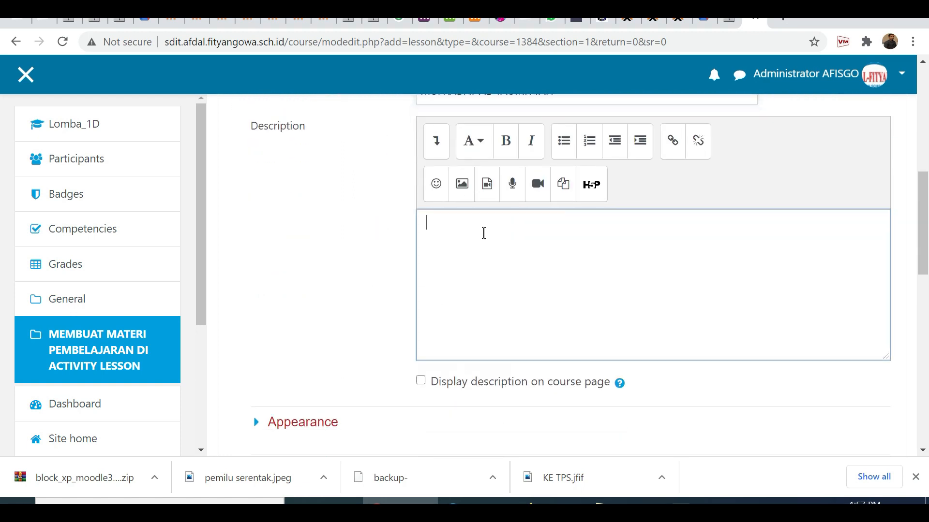
{"action": "scroll", "coordinate": [525, 250], "scroll_direction": "up", "scroll_amount": 1}
{"action": "scroll", "coordinate": [525, 250], "scroll_direction": "up", "scroll_amount": 1}
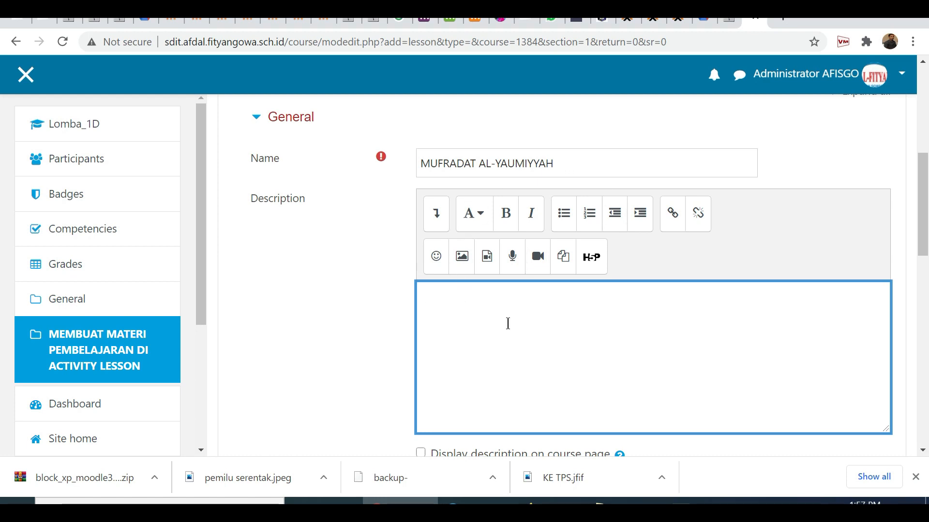
{"action": "scroll", "coordinate": [507, 323], "scroll_direction": "down", "scroll_amount": 2}
{"action": "scroll", "coordinate": [373, 339], "scroll_direction": "down", "scroll_amount": 2}
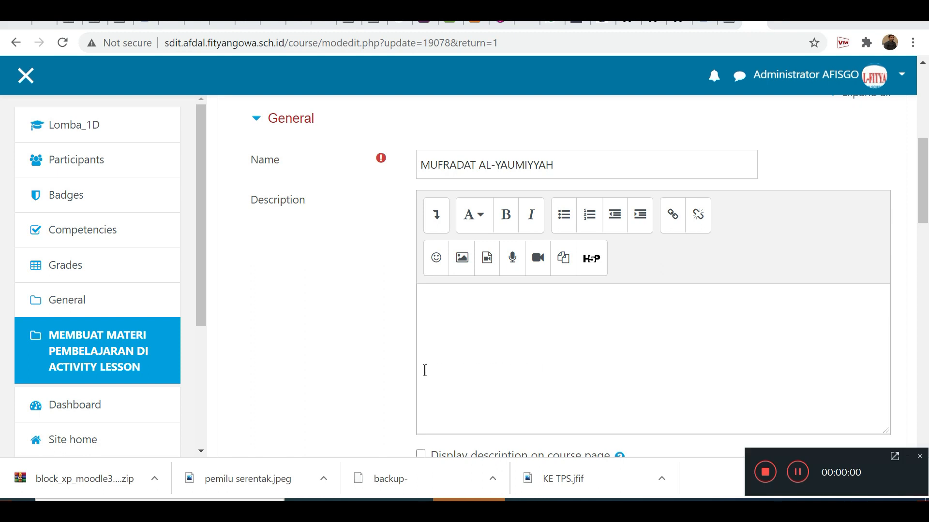
Examine the full set of Appearance options in the lesson settings, including the additional ones, and collapse the extra options.
{"action": "scroll", "coordinate": [340, 368], "scroll_direction": "down", "scroll_amount": 4}
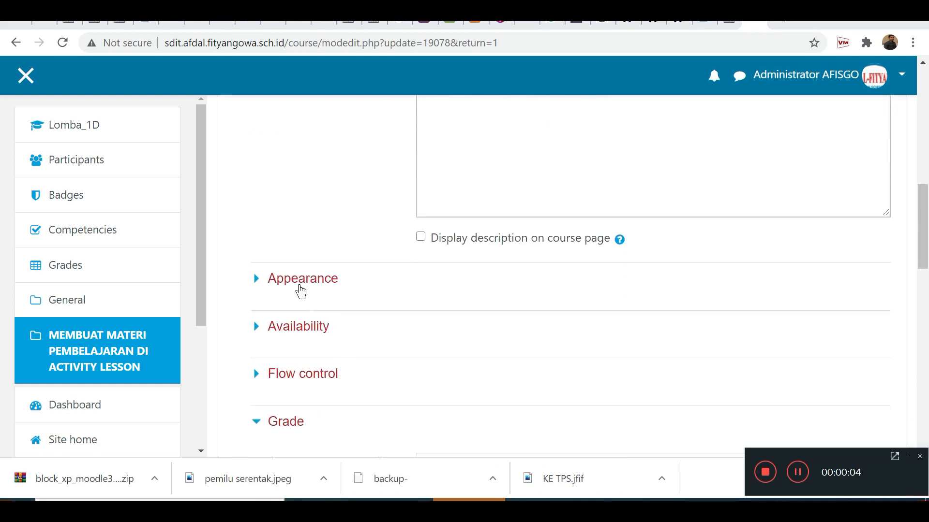
{"action": "left_click", "coordinate": [296, 287]}
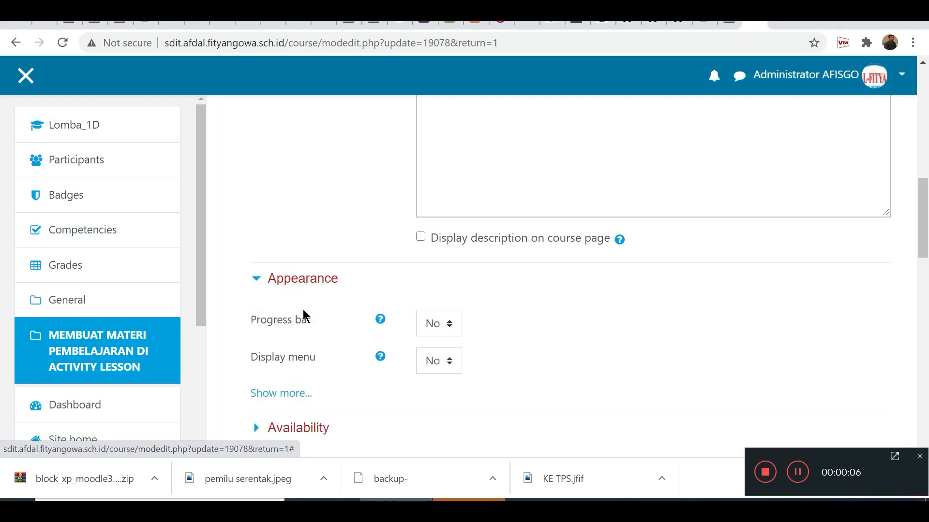
{"action": "left_click", "coordinate": [296, 389]}
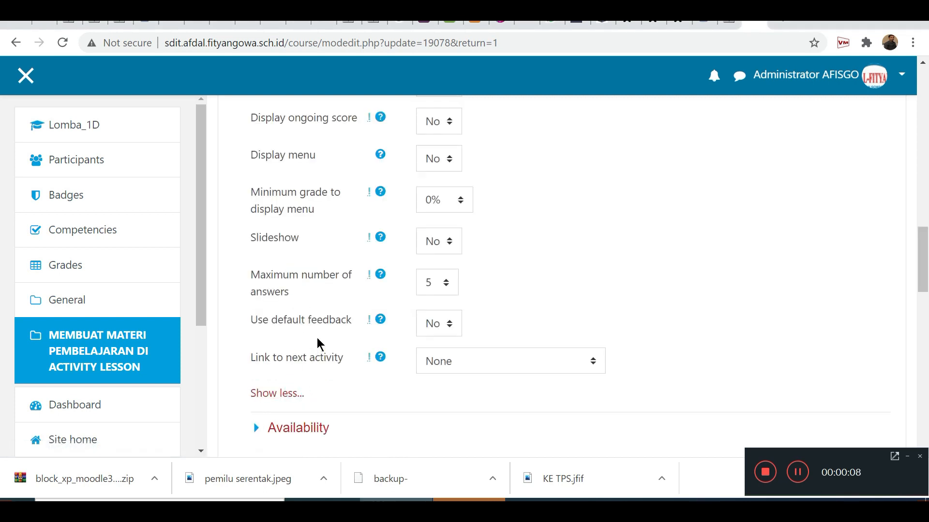
{"action": "scroll", "coordinate": [306, 198], "scroll_direction": "up", "scroll_amount": 3}
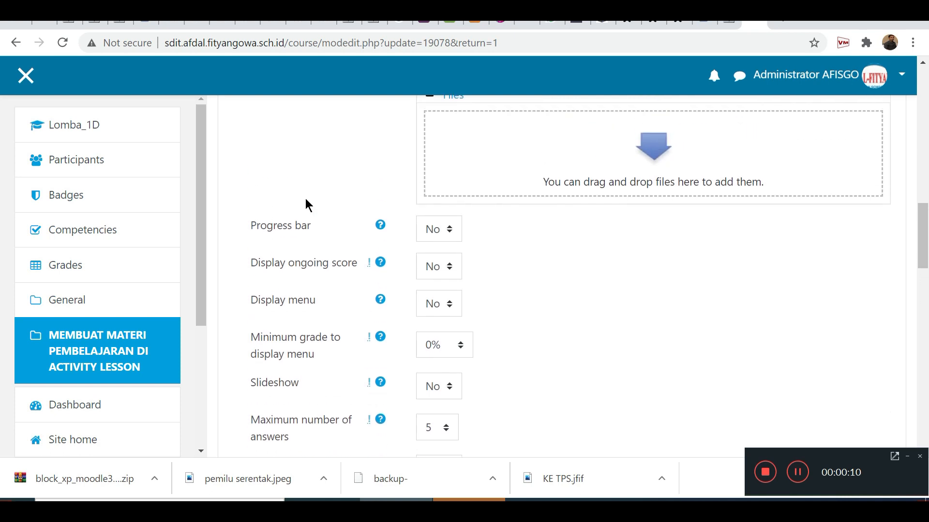
{"action": "scroll", "coordinate": [306, 198], "scroll_direction": "down", "scroll_amount": 1}
{"action": "scroll", "coordinate": [306, 198], "scroll_direction": "down", "scroll_amount": 1}
{"action": "scroll", "coordinate": [314, 251], "scroll_direction": "down", "scroll_amount": 2}
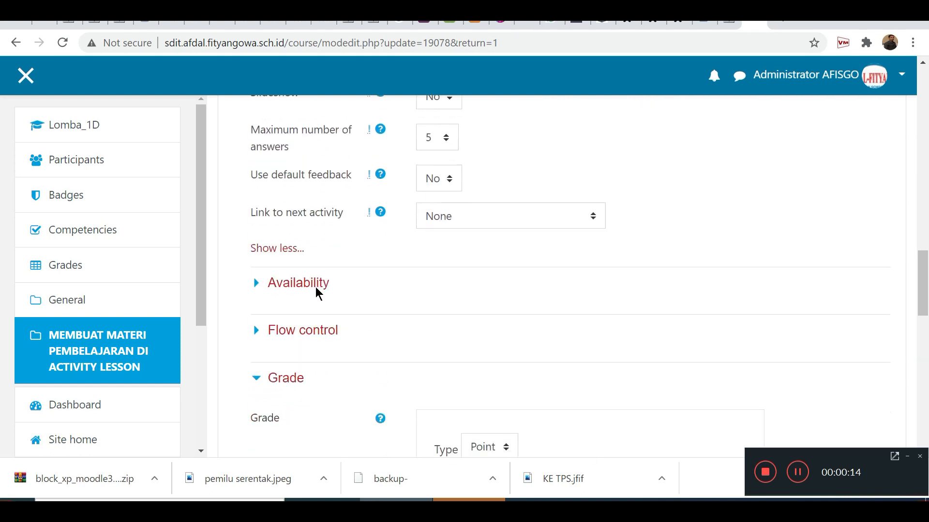
{"action": "left_click", "coordinate": [282, 250]}
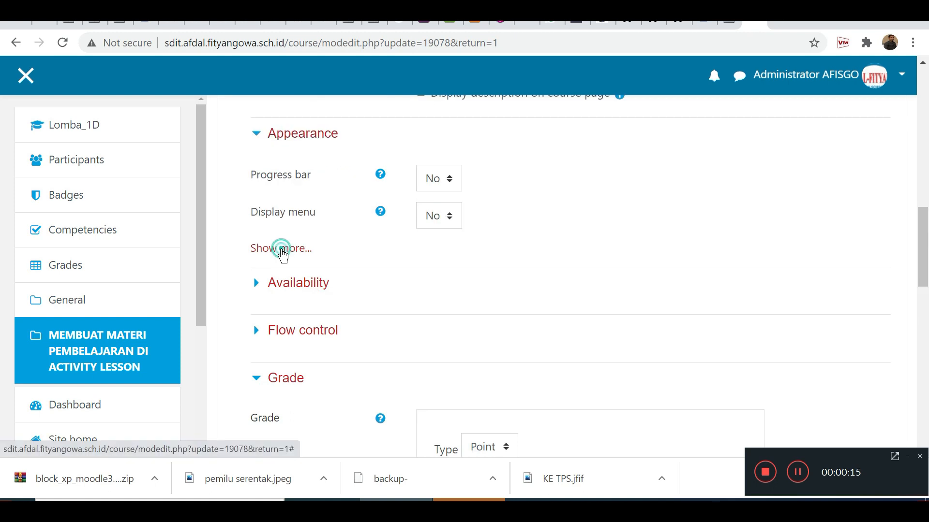
Enable the lesson's available-from date and deadline, both at 9 December 2020, 15:05.
{"action": "left_click", "coordinate": [312, 290]}
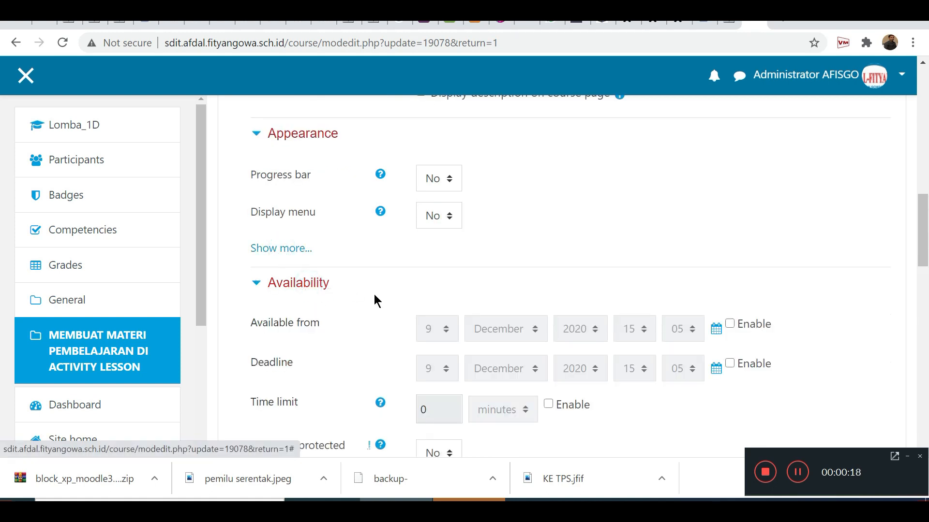
{"action": "scroll", "coordinate": [373, 297], "scroll_direction": "down", "scroll_amount": 1}
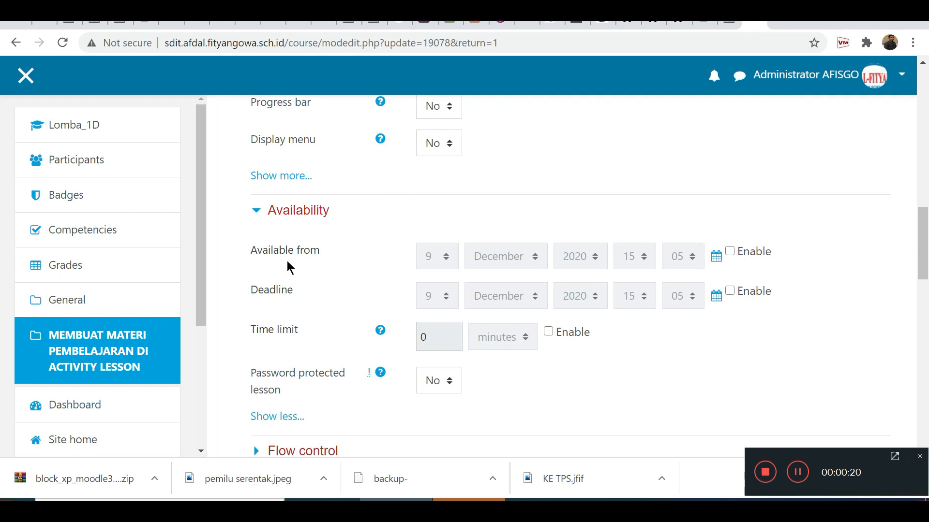
{"action": "left_click", "coordinate": [730, 252]}
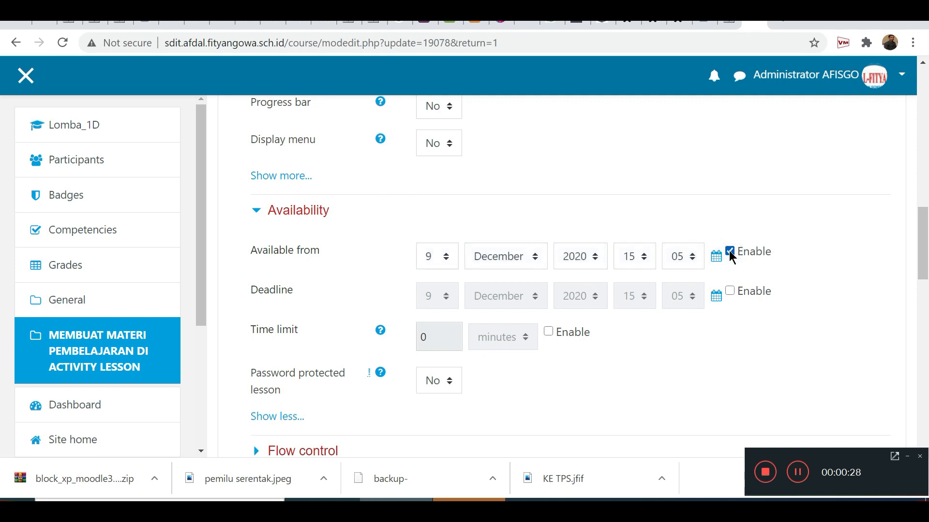
{"action": "left_click", "coordinate": [730, 291]}
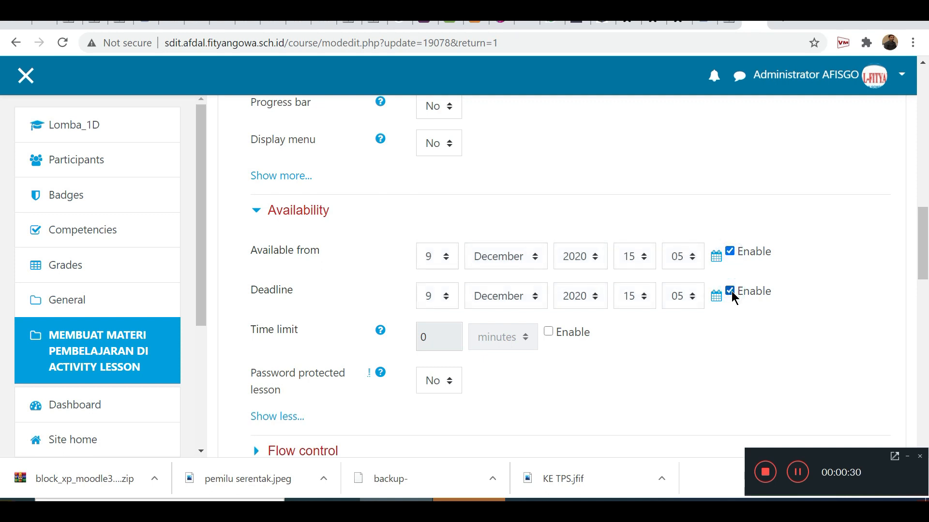
Enable the lesson's time limit and set it to 90 minutes.
{"action": "left_click", "coordinate": [548, 332]}
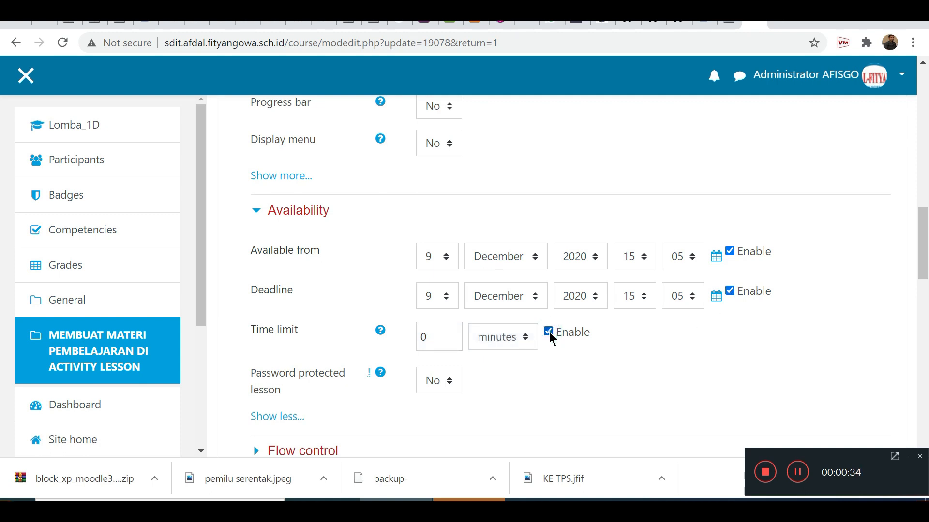
{"action": "left_click", "coordinate": [443, 343]}
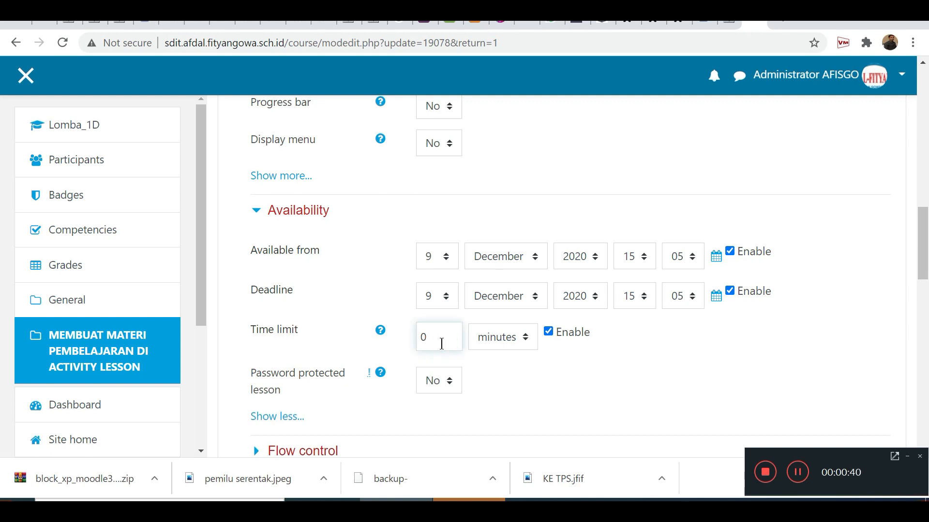
{"action": "left_click_drag", "start_coordinate": [442, 344], "coordinate": [414, 353]}
{"action": "type", "text": "9"}
Try password protection for the lesson, opening the password for entry, and switch the protection back to No.
{"action": "scroll", "coordinate": [364, 365], "scroll_direction": "down", "scroll_amount": 1}
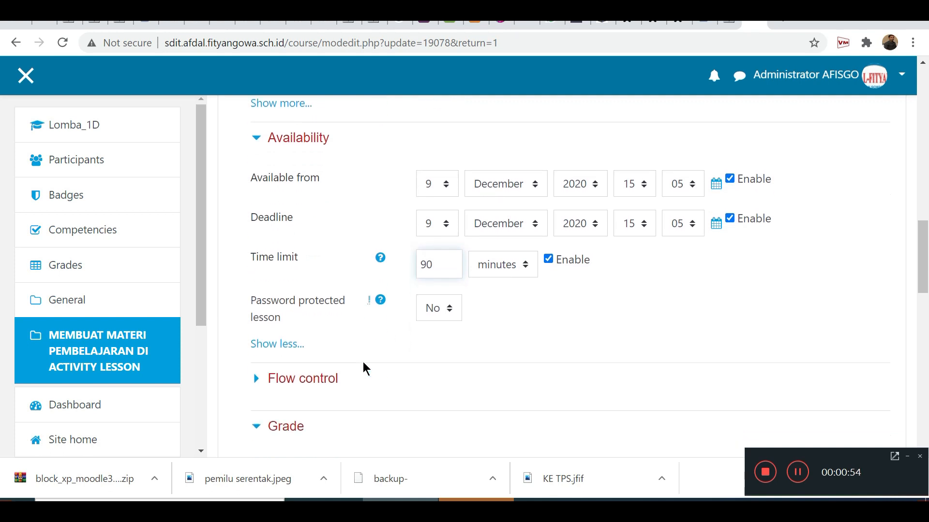
{"action": "left_click", "coordinate": [430, 313]}
{"action": "left_click", "coordinate": [434, 345]}
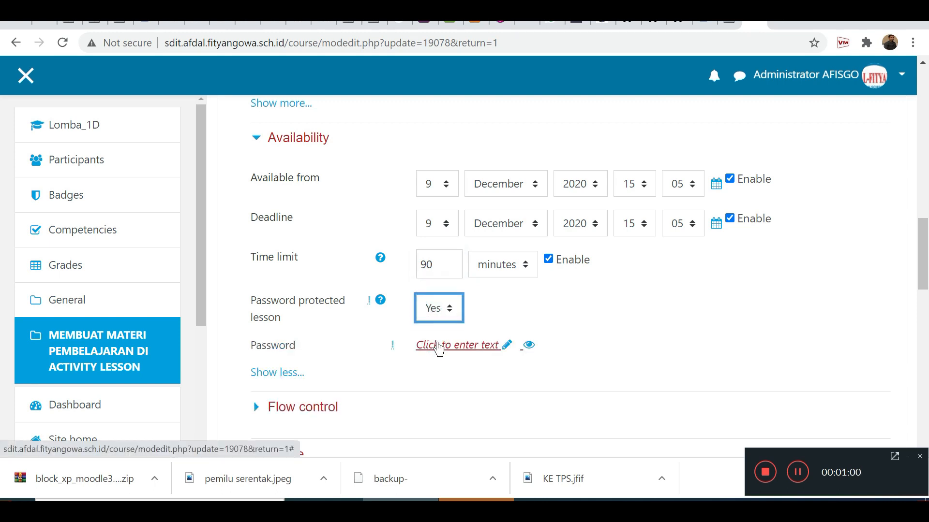
{"action": "left_click", "coordinate": [507, 346]}
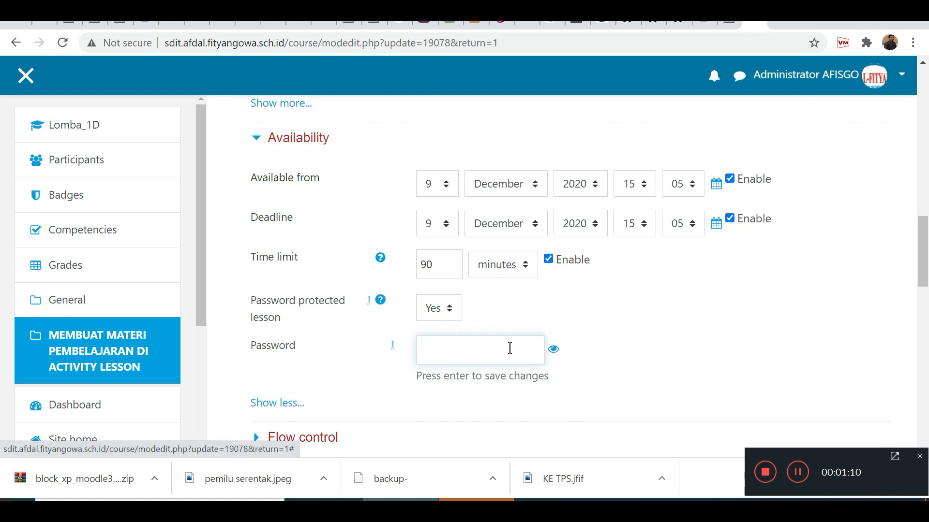
{"action": "left_click", "coordinate": [433, 313]}
{"action": "left_click", "coordinate": [434, 330]}
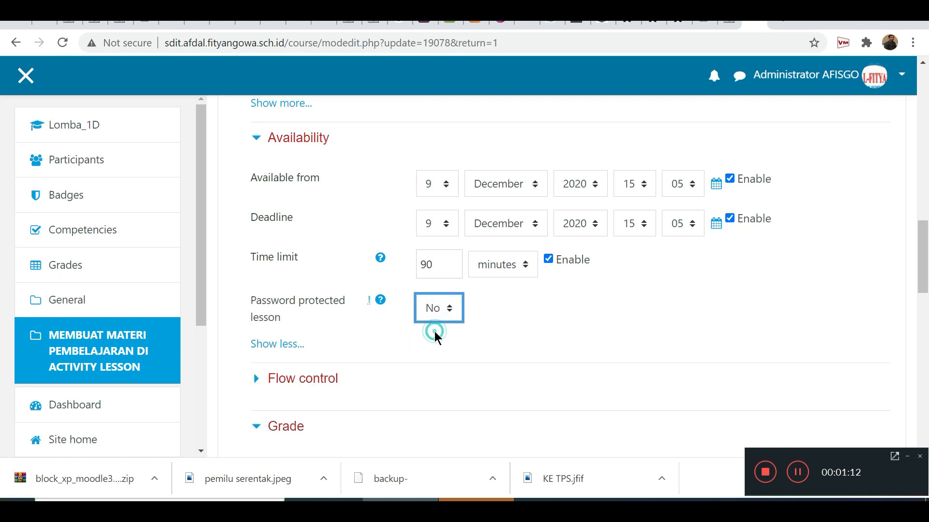
{"action": "left_click", "coordinate": [265, 344]}
Examine all Flow control options of the lesson and its Grade settings, including the maximum grade.
{"action": "scroll", "coordinate": [272, 341], "scroll_direction": "down", "scroll_amount": 1}
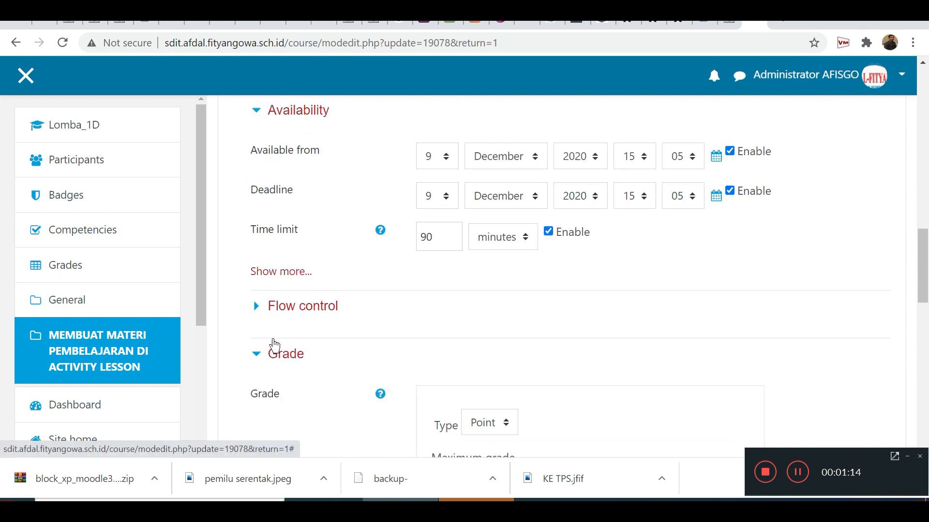
{"action": "left_click", "coordinate": [285, 315]}
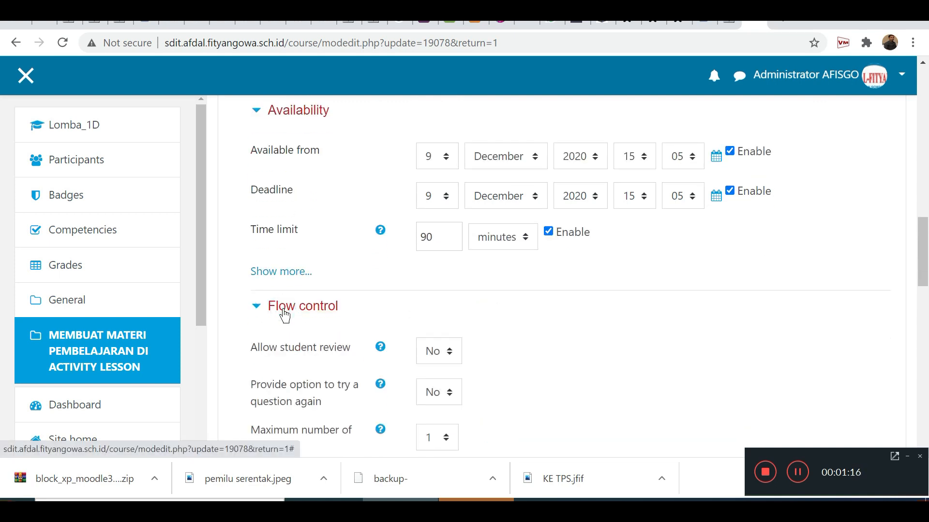
{"action": "scroll", "coordinate": [284, 316], "scroll_direction": "down", "scroll_amount": 2}
{"action": "left_click", "coordinate": [286, 327]}
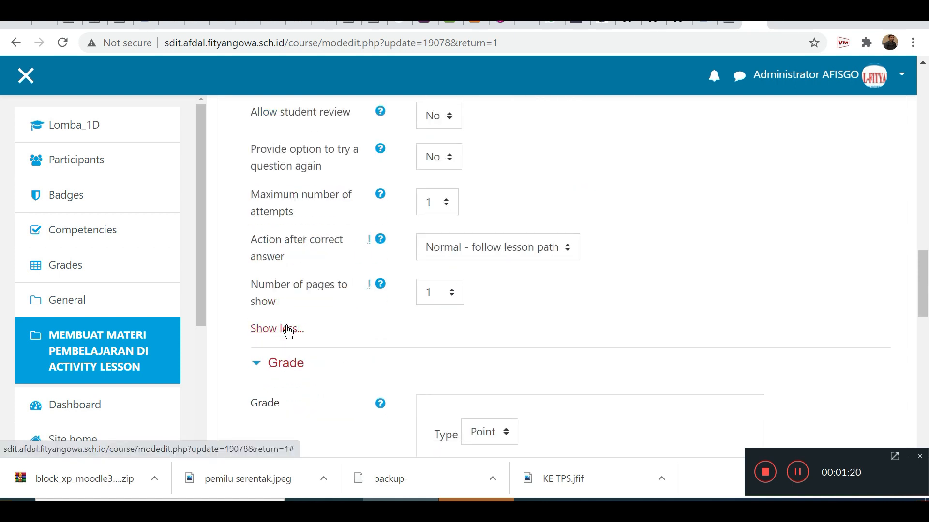
{"action": "scroll", "coordinate": [288, 331], "scroll_direction": "down", "scroll_amount": 1}
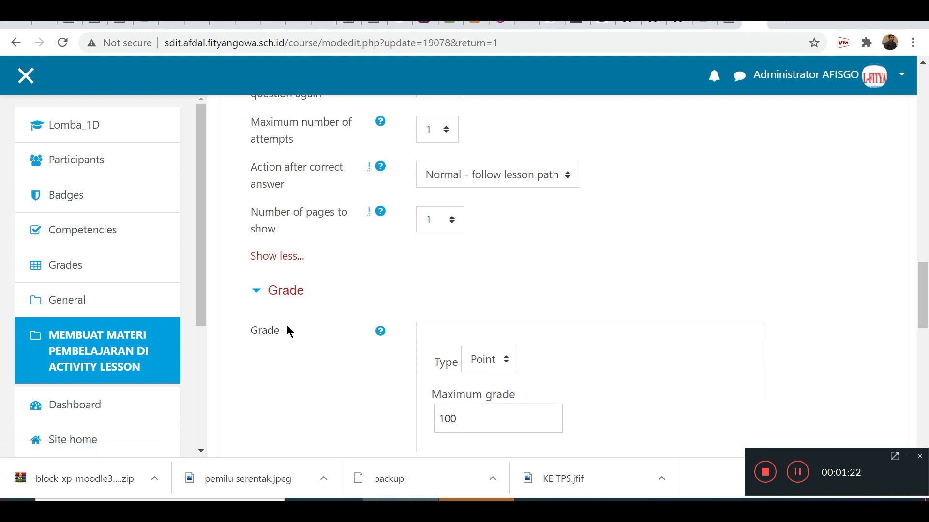
{"action": "left_click", "coordinate": [276, 296]}
{"action": "left_click", "coordinate": [276, 295]}
{"action": "scroll", "coordinate": [392, 344], "scroll_direction": "down", "scroll_amount": 2}
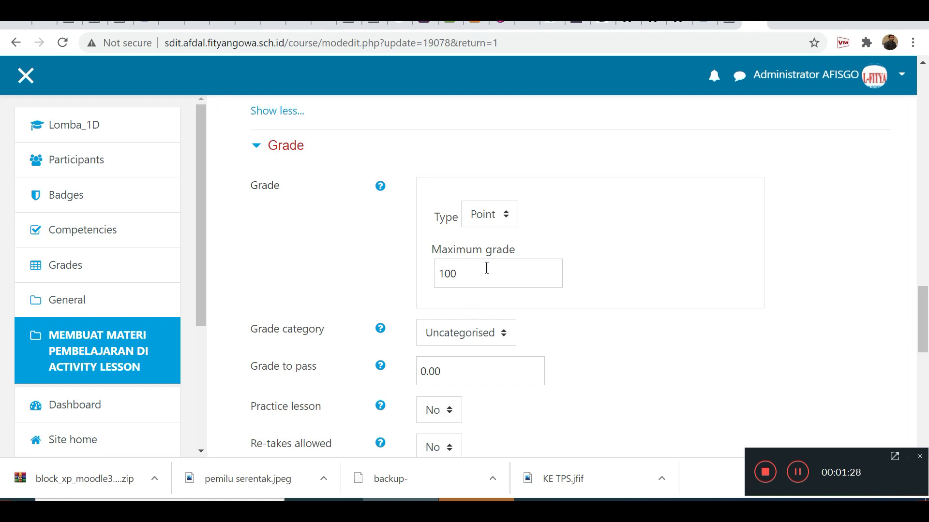
{"action": "left_click", "coordinate": [522, 277]}
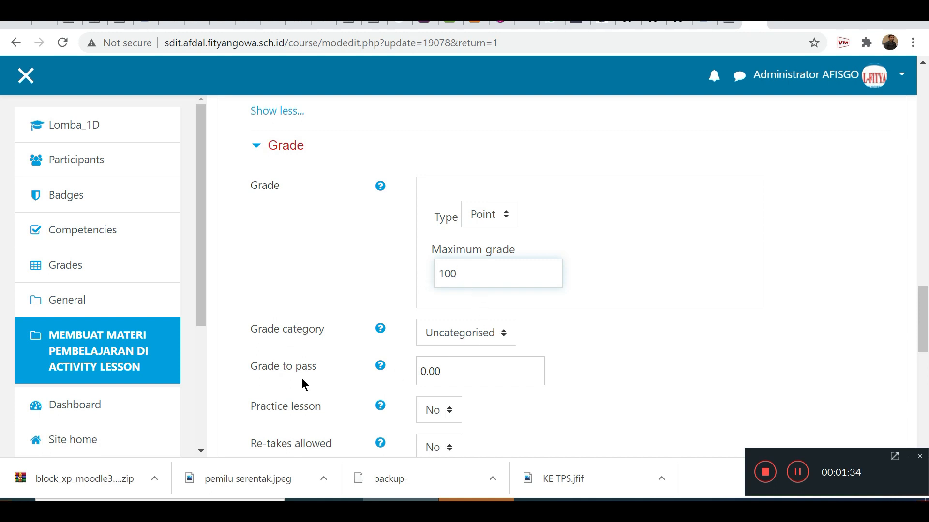
Examine the grade to pass, practice lesson and re-takes options in the lesson's Grade settings.
{"action": "left_click_drag", "start_coordinate": [468, 372], "coordinate": [420, 372]}
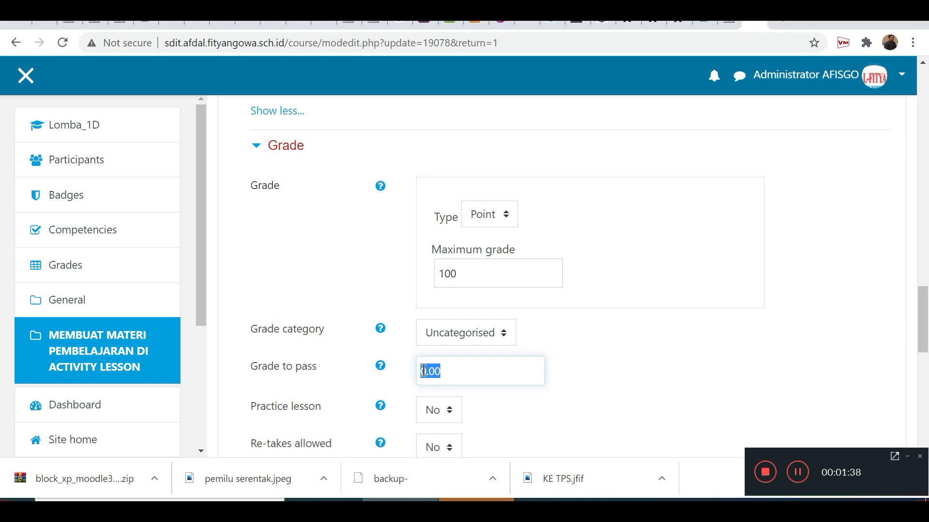
{"action": "scroll", "coordinate": [424, 375], "scroll_direction": "down", "scroll_amount": 1}
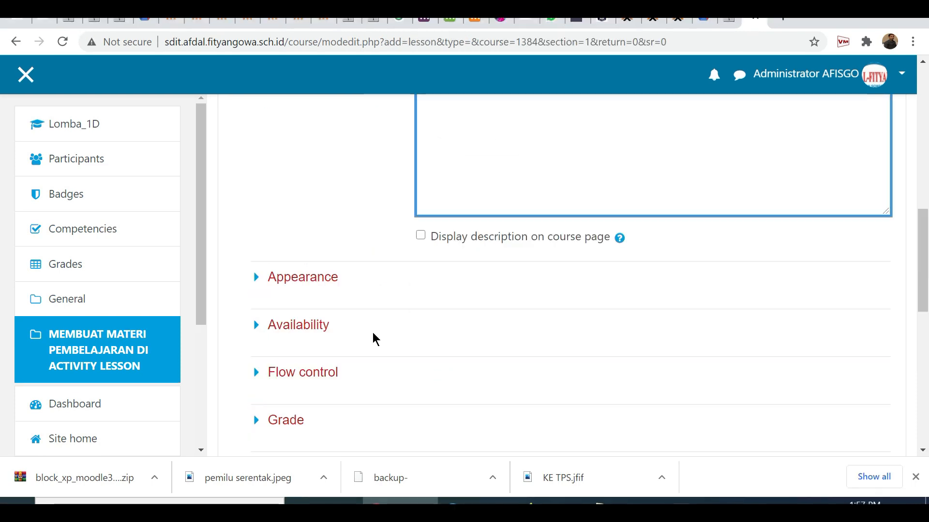
{"action": "scroll", "coordinate": [373, 338], "scroll_direction": "down", "scroll_amount": 4}
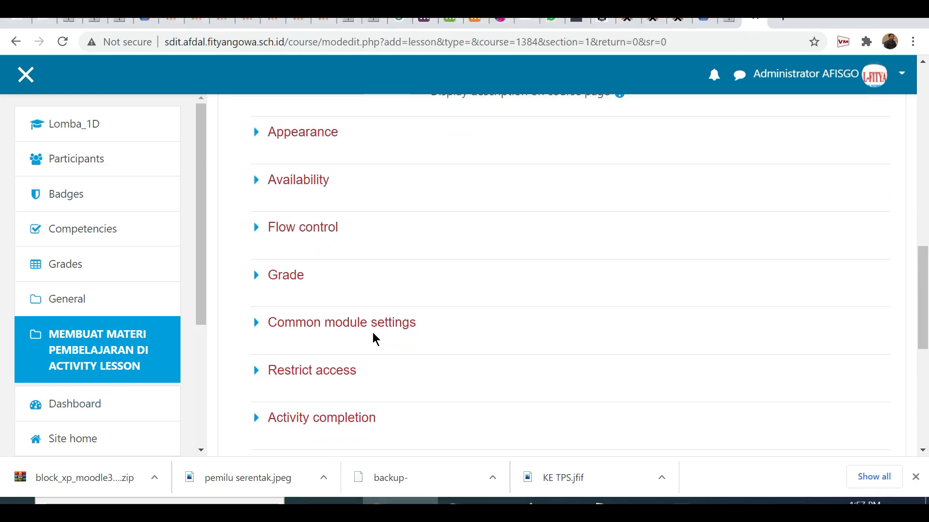
Under Restrict access, add an activity completion restriction requiring Lomba Hari Pahlawan to be marked complete.
{"action": "scroll", "coordinate": [373, 338], "scroll_direction": "down", "scroll_amount": 4}
{"action": "scroll", "coordinate": [373, 336], "scroll_direction": "up", "scroll_amount": 3}
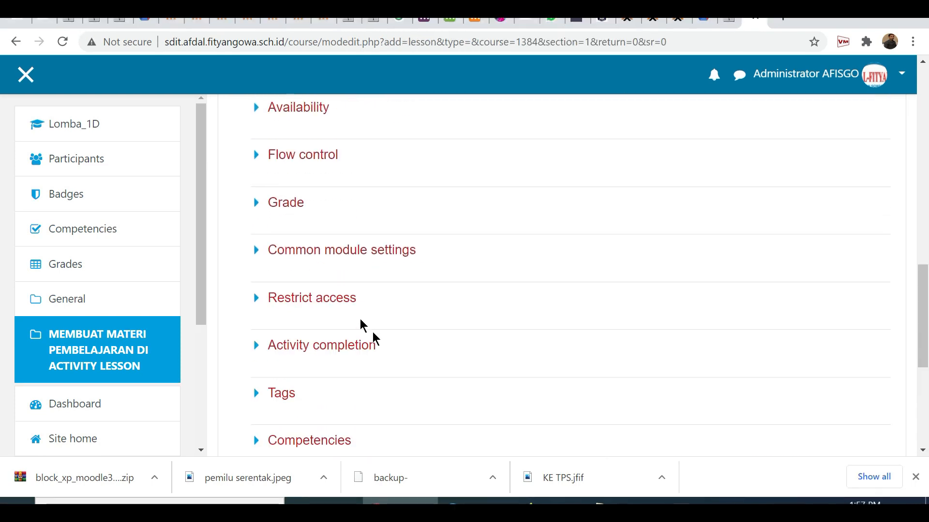
{"action": "left_click", "coordinate": [332, 299]}
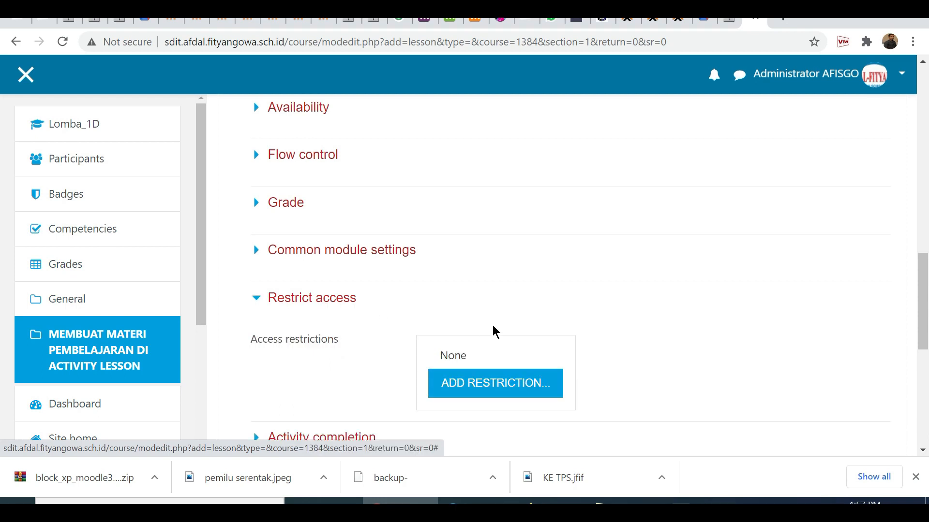
{"action": "scroll", "coordinate": [491, 330], "scroll_direction": "down", "scroll_amount": 1}
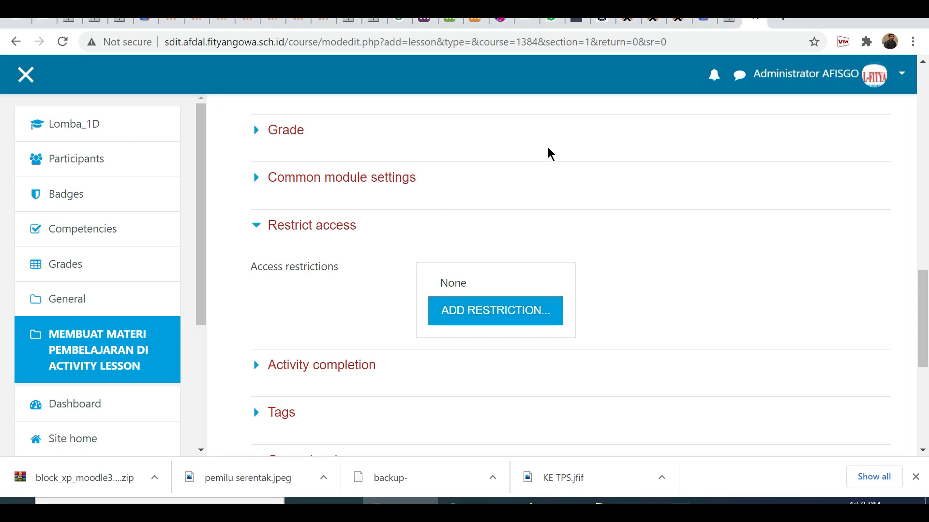
{"action": "scroll", "coordinate": [555, 211], "scroll_direction": "up", "scroll_amount": 4}
{"action": "scroll", "coordinate": [556, 211], "scroll_direction": "up", "scroll_amount": 6}
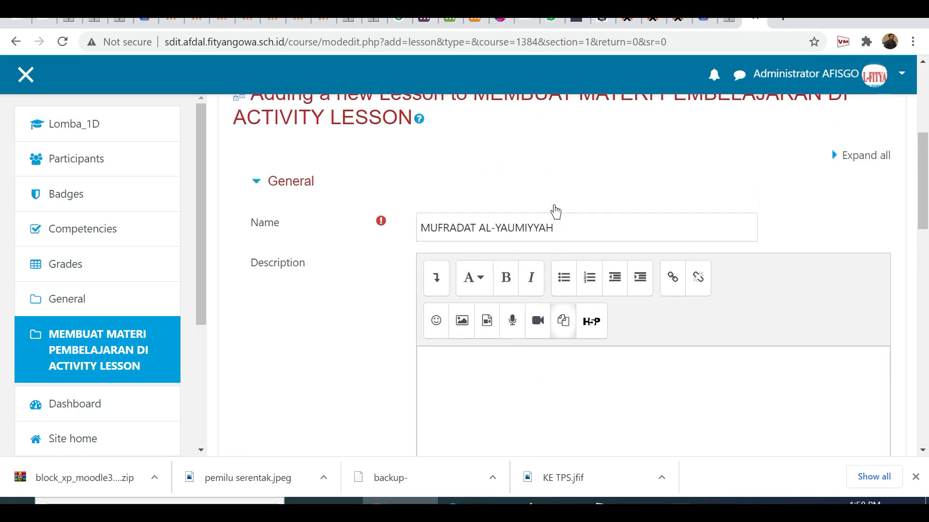
{"action": "scroll", "coordinate": [555, 210], "scroll_direction": "down", "scroll_amount": 10}
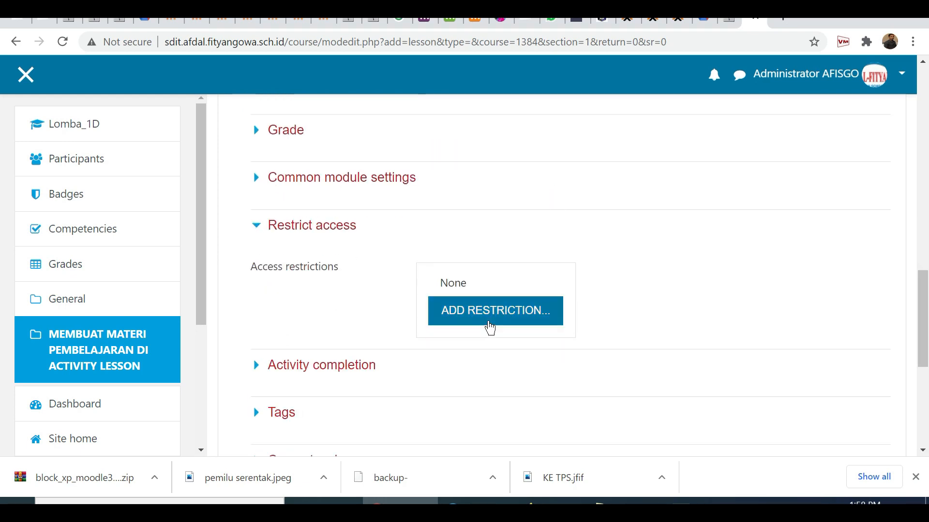
{"action": "left_click", "coordinate": [489, 321]}
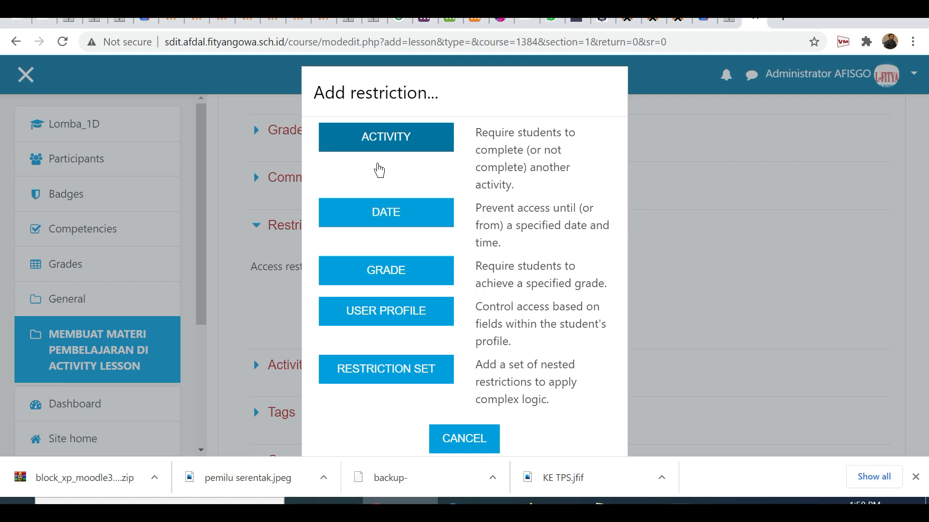
{"action": "left_click", "coordinate": [385, 151]}
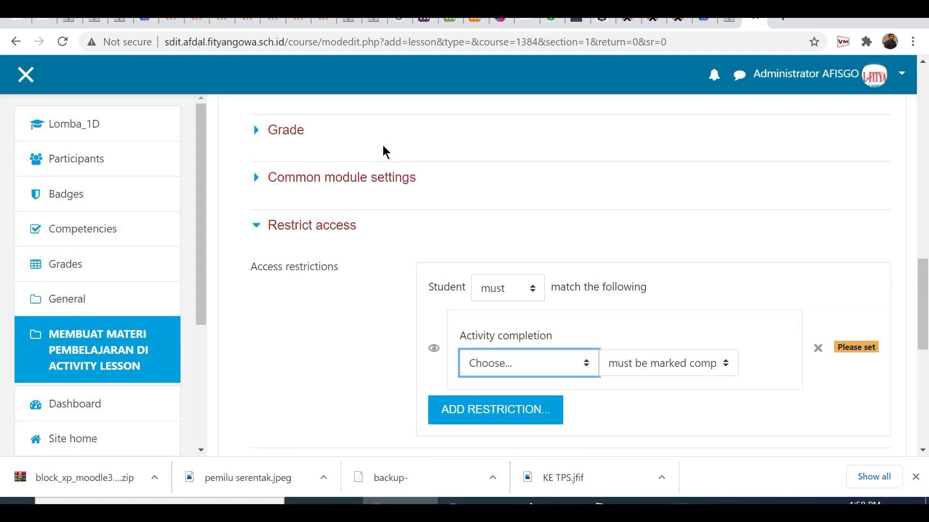
{"action": "left_click", "coordinate": [521, 366]}
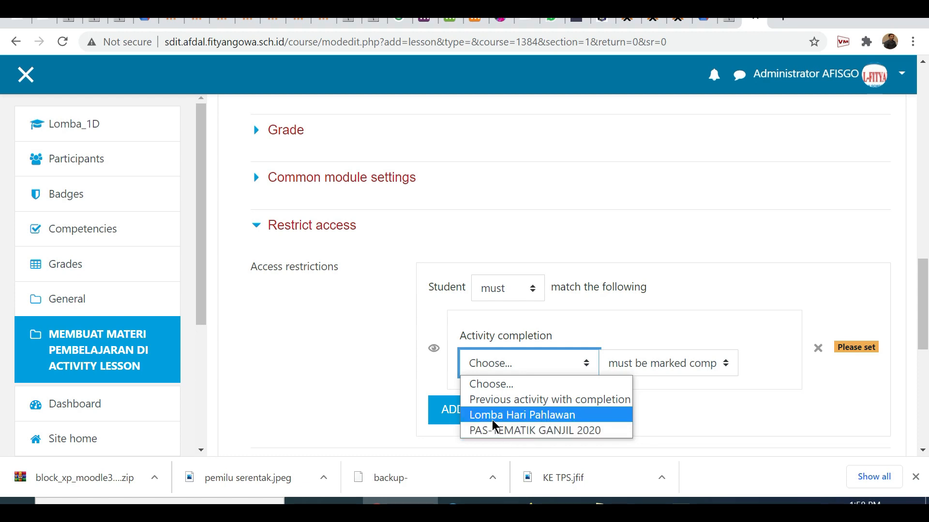
{"action": "left_click", "coordinate": [556, 422]}
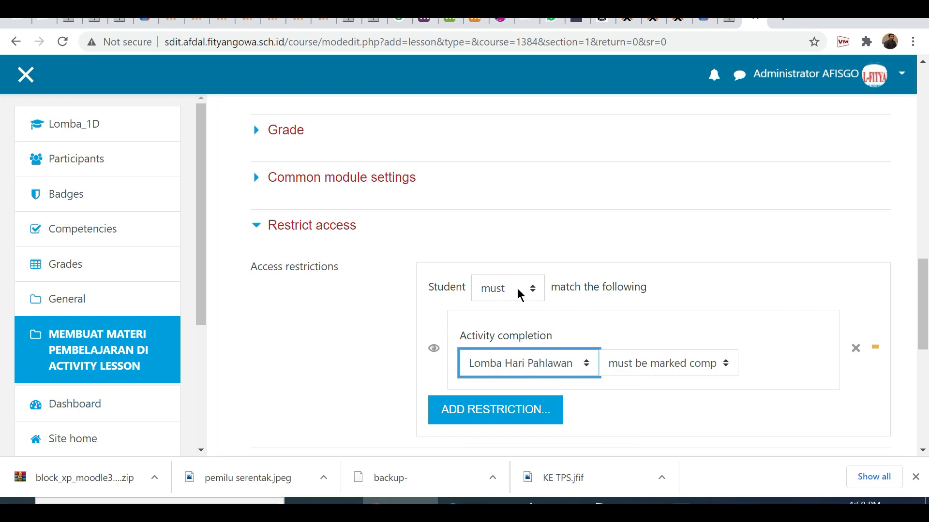
{"action": "scroll", "coordinate": [517, 294], "scroll_direction": "up", "scroll_amount": 15}
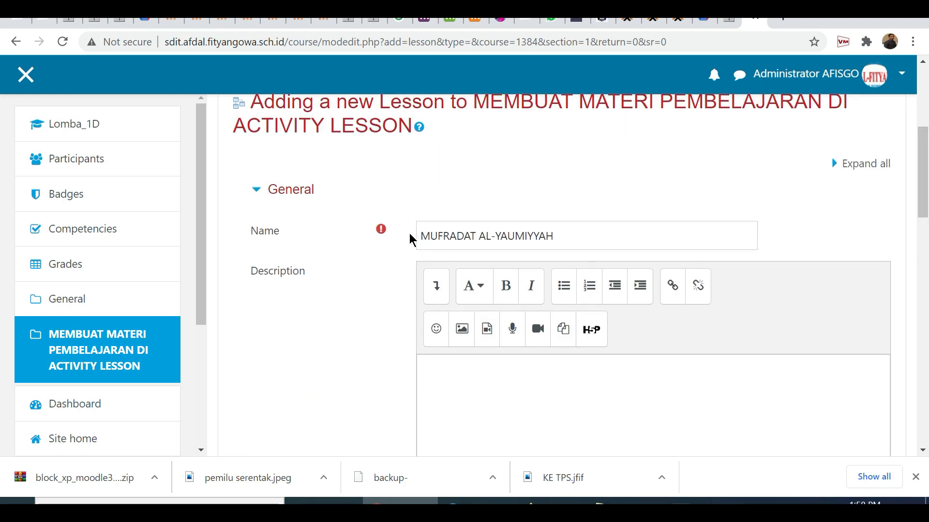
{"action": "scroll", "coordinate": [546, 380], "scroll_direction": "down", "scroll_amount": 5}
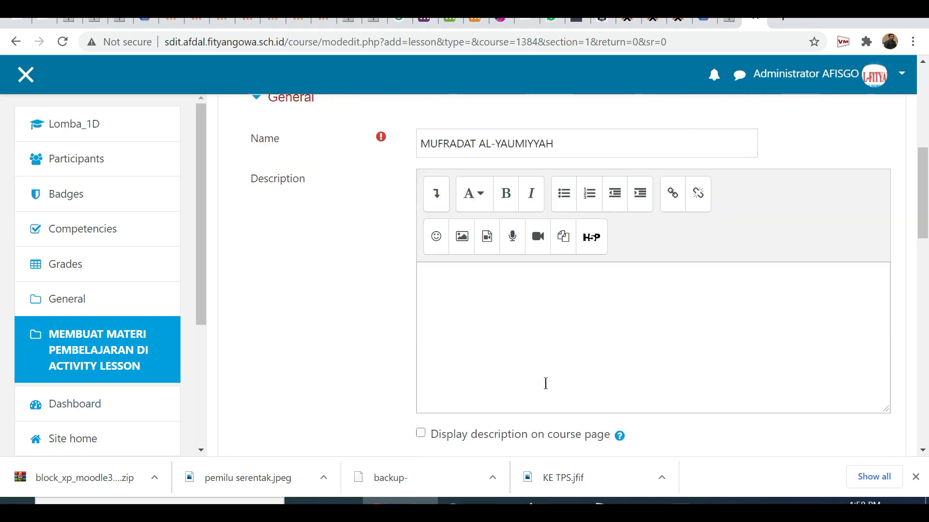
{"action": "scroll", "coordinate": [547, 390], "scroll_direction": "down", "scroll_amount": 8}
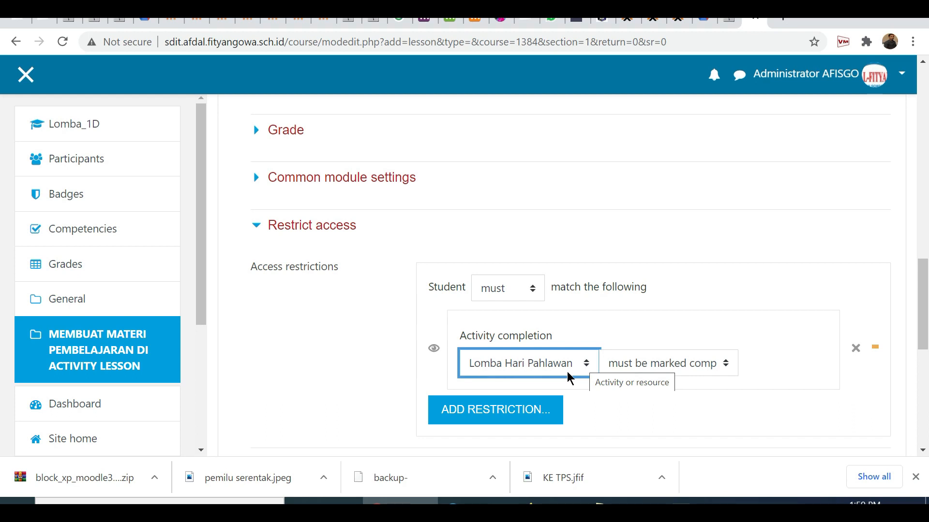
{"action": "scroll", "coordinate": [567, 378], "scroll_direction": "up", "scroll_amount": 10}
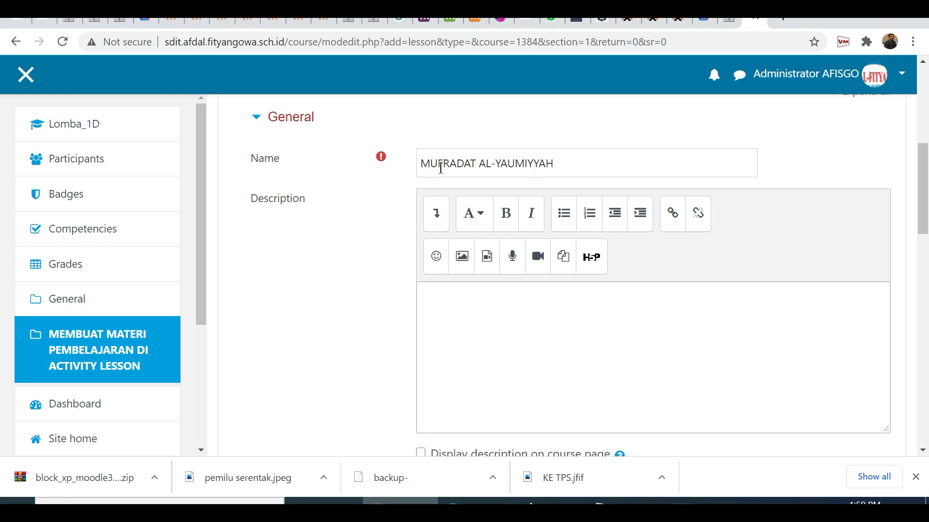
{"action": "scroll", "coordinate": [532, 360], "scroll_direction": "down", "scroll_amount": 4}
{"action": "scroll", "coordinate": [533, 363], "scroll_direction": "down", "scroll_amount": 5}
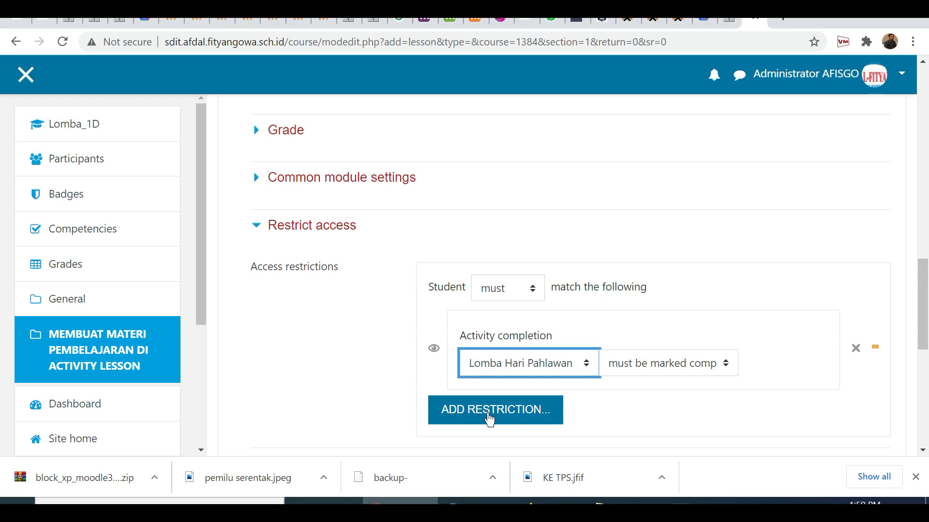
Add a date restriction that allows access to the lesson from 9 December 2020, 20:00.
{"action": "left_click", "coordinate": [485, 413]}
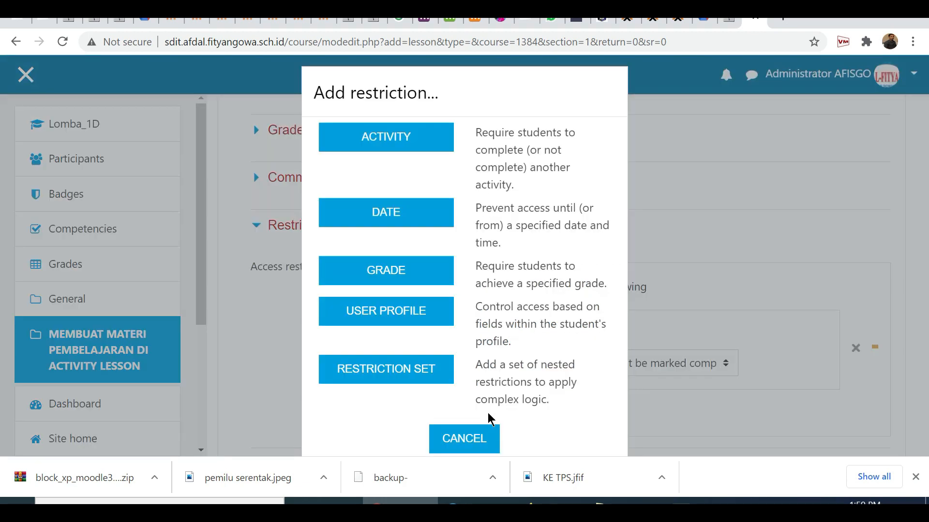
{"action": "left_click", "coordinate": [386, 217]}
{"action": "scroll", "coordinate": [541, 316], "scroll_direction": "down", "scroll_amount": 3}
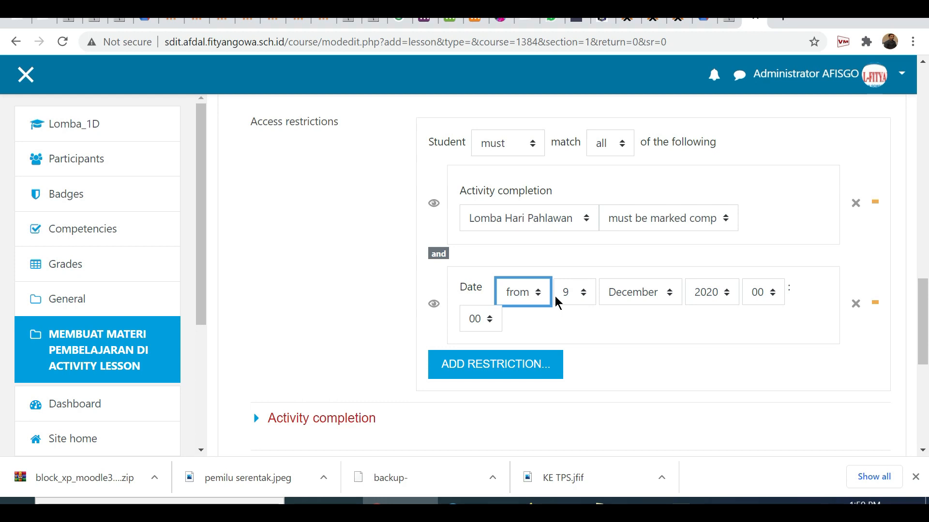
{"action": "left_click", "coordinate": [761, 302]}
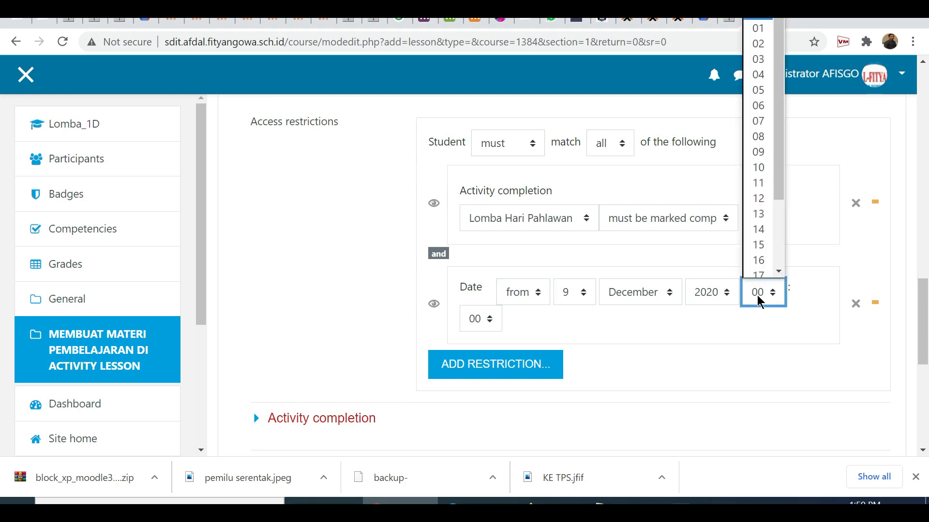
{"action": "scroll", "coordinate": [763, 251], "scroll_direction": "down", "scroll_amount": 2}
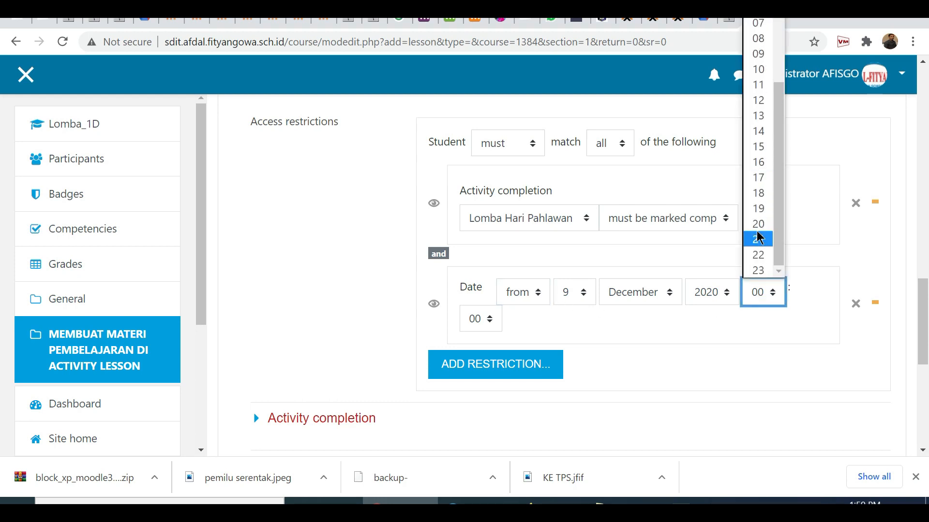
{"action": "left_click", "coordinate": [757, 226]}
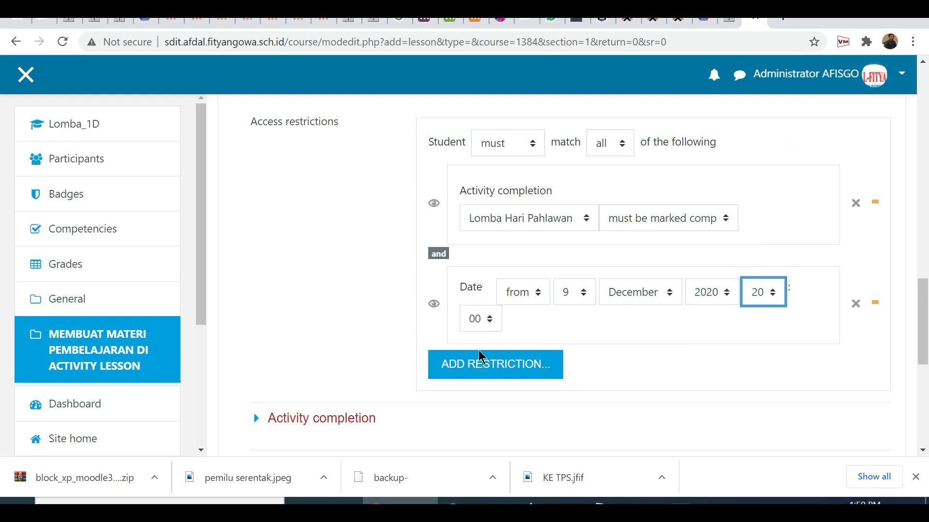
Add a grade restriction requiring at least 89% in PAS-TEMATIK GANJIL 2020, with no further restrictions.
{"action": "left_click", "coordinate": [487, 370]}
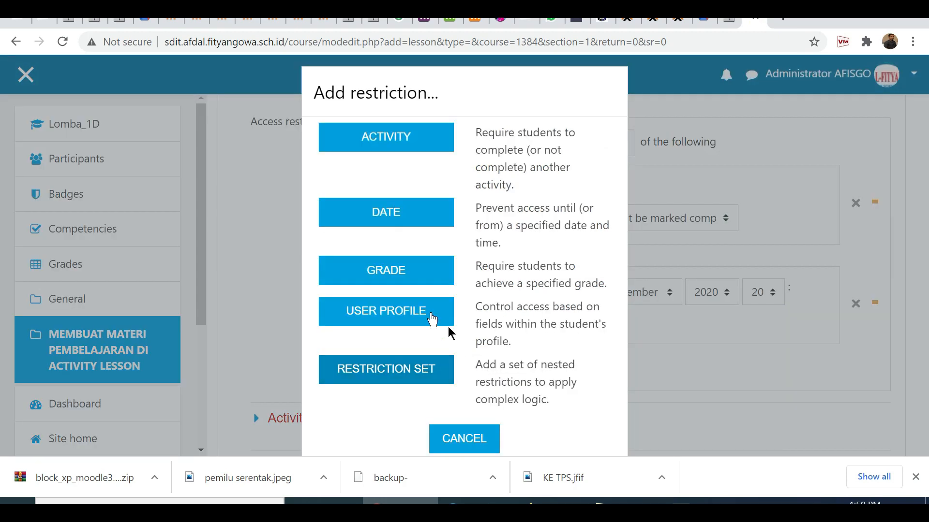
{"action": "left_click", "coordinate": [383, 280]}
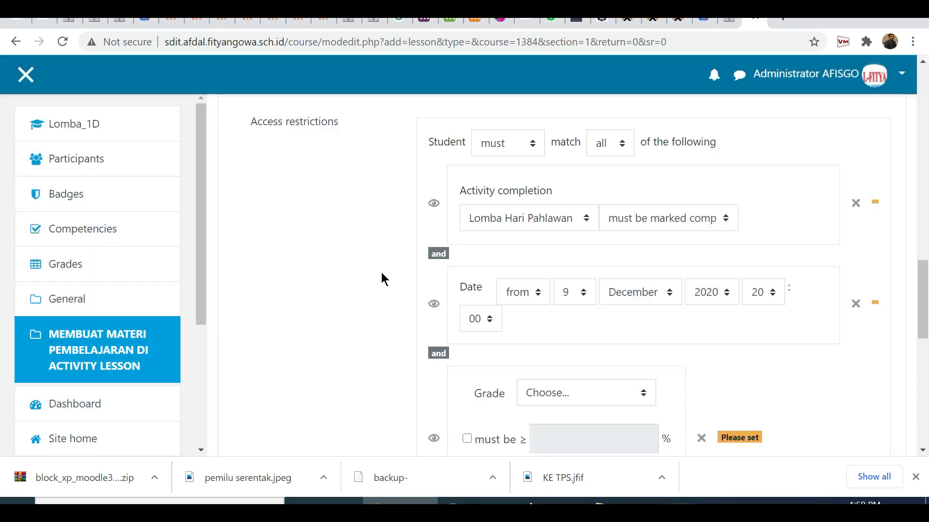
{"action": "scroll", "coordinate": [532, 334], "scroll_direction": "down", "scroll_amount": 3}
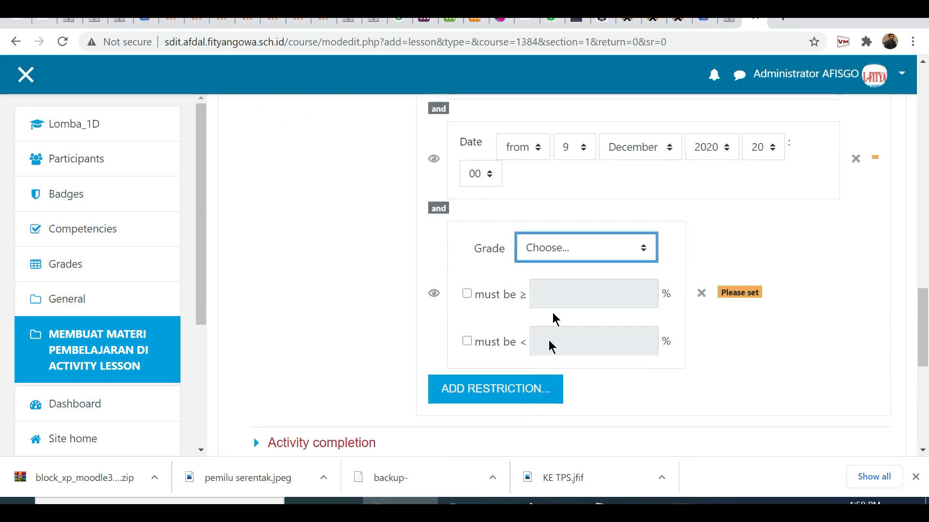
{"action": "left_click", "coordinate": [552, 256]}
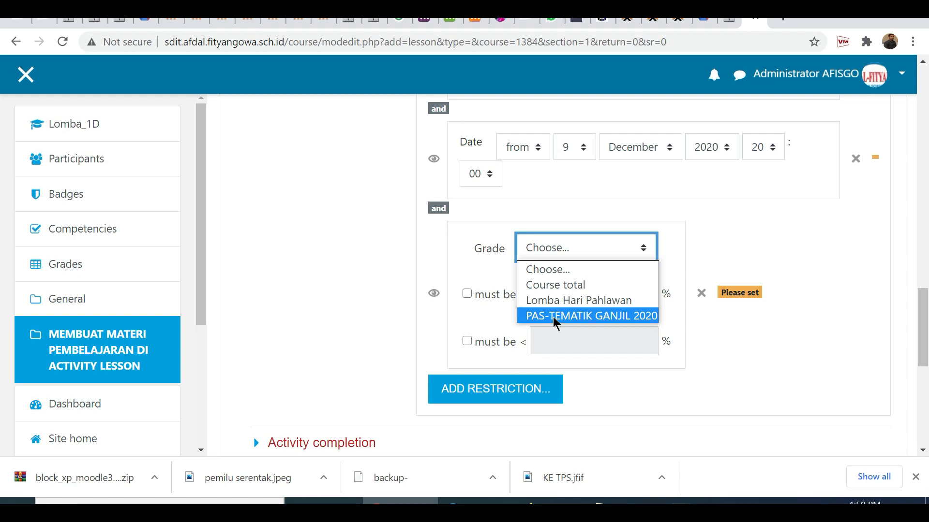
{"action": "left_click", "coordinate": [642, 317]}
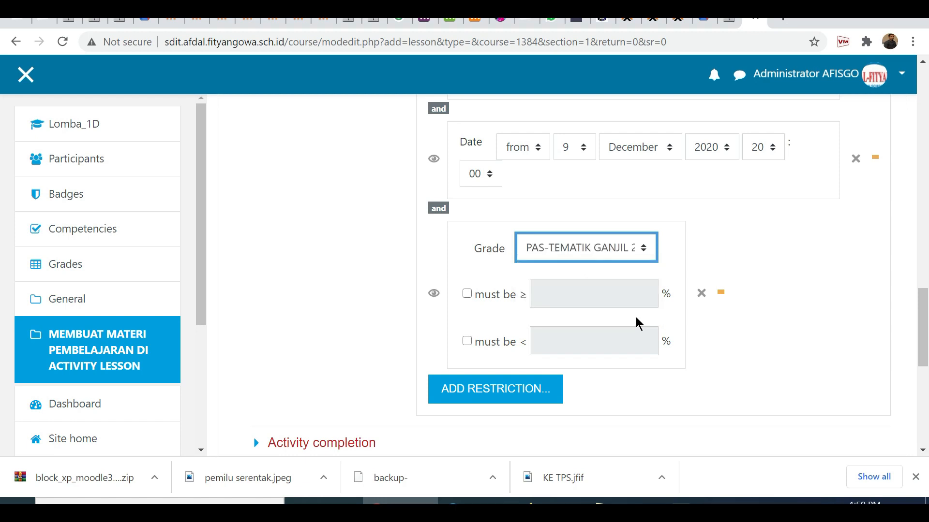
{"action": "left_click", "coordinate": [467, 294]}
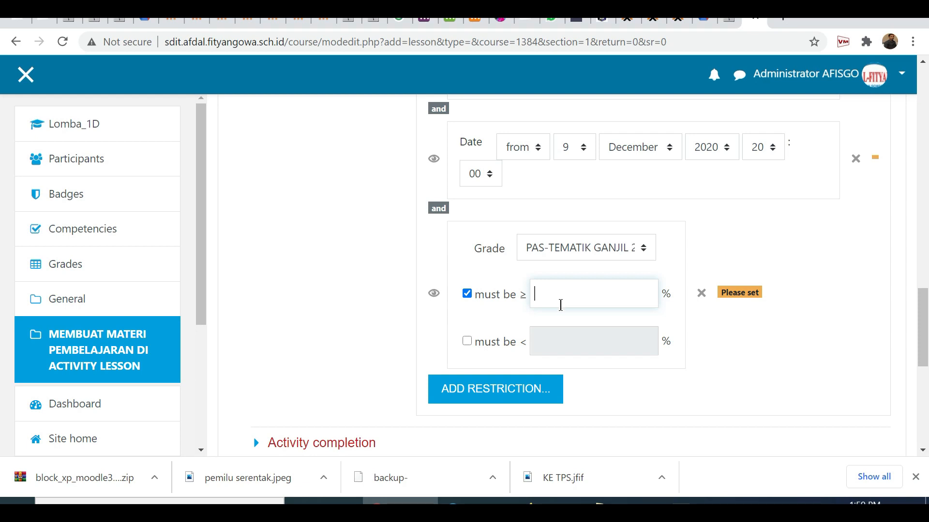
{"action": "type", "text": "89"}
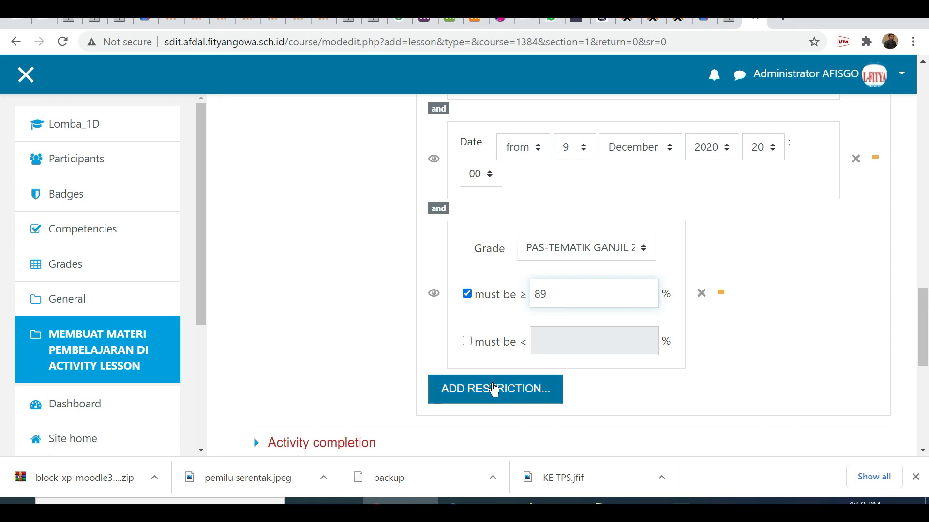
{"action": "left_click", "coordinate": [493, 388]}
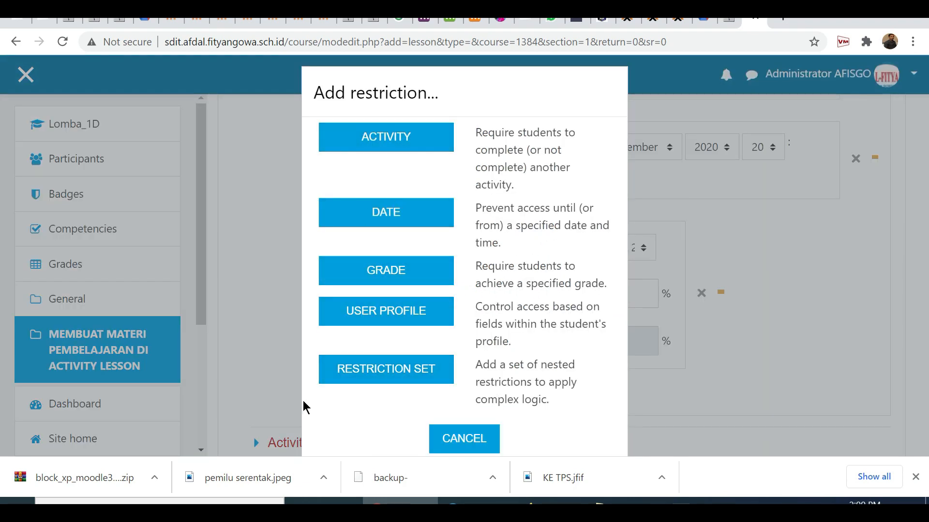
{"action": "left_click", "coordinate": [443, 439]}
Try completion tracking with "Show activity as complete when conditions are met", and switch it back to students manually marking the activity as completed.
{"action": "scroll", "coordinate": [643, 405], "scroll_direction": "down", "scroll_amount": 4}
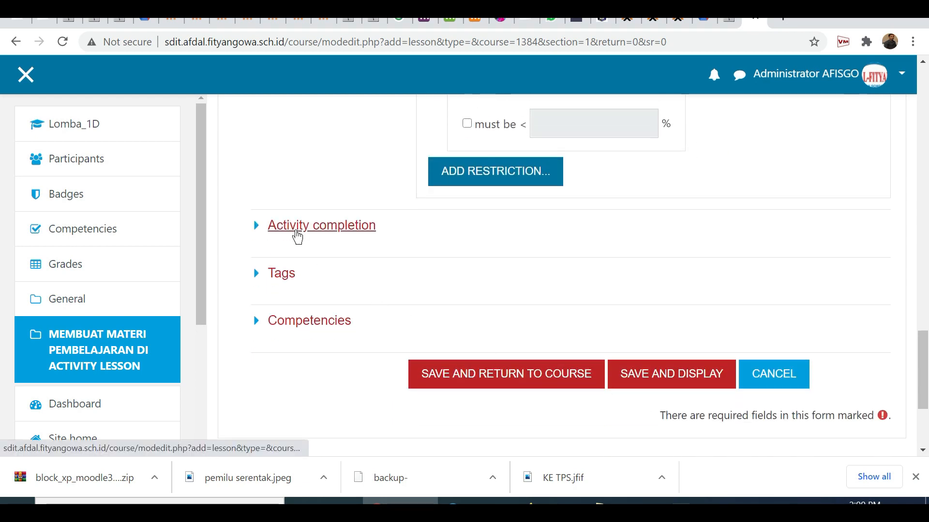
{"action": "left_click", "coordinate": [297, 234]}
{"action": "left_click", "coordinate": [455, 278]}
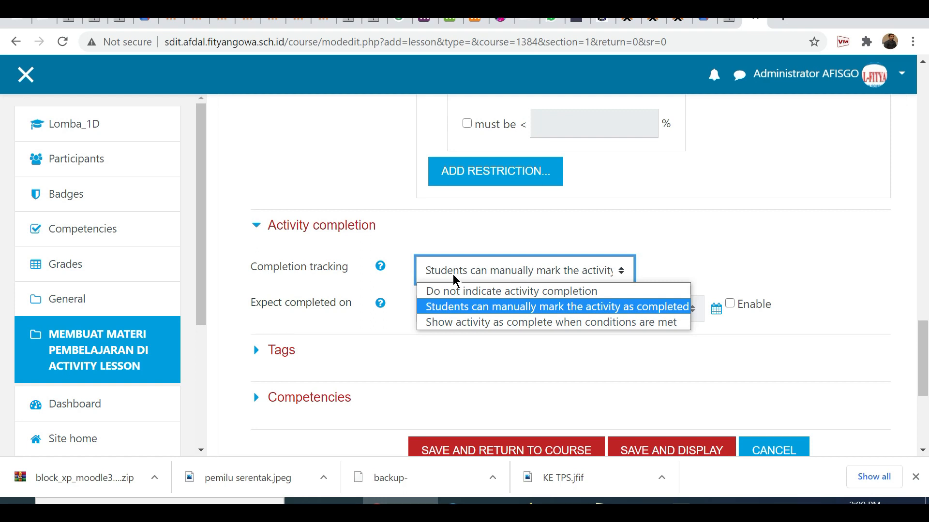
{"action": "left_click", "coordinate": [470, 324]}
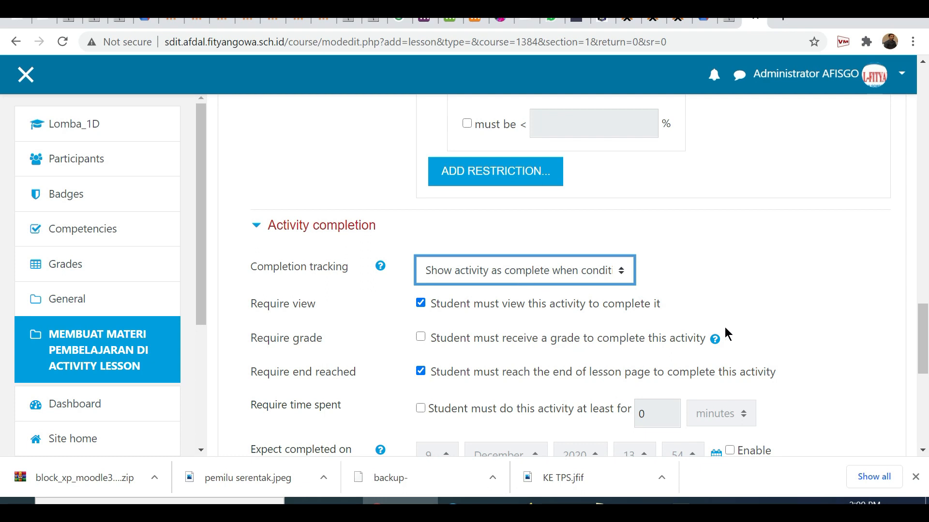
{"action": "left_click", "coordinate": [490, 269]}
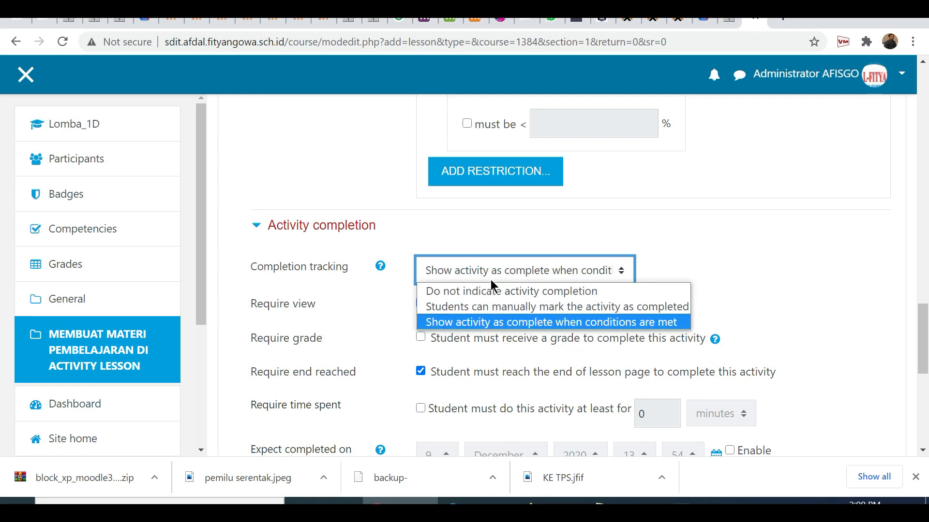
{"action": "left_click", "coordinate": [483, 307]}
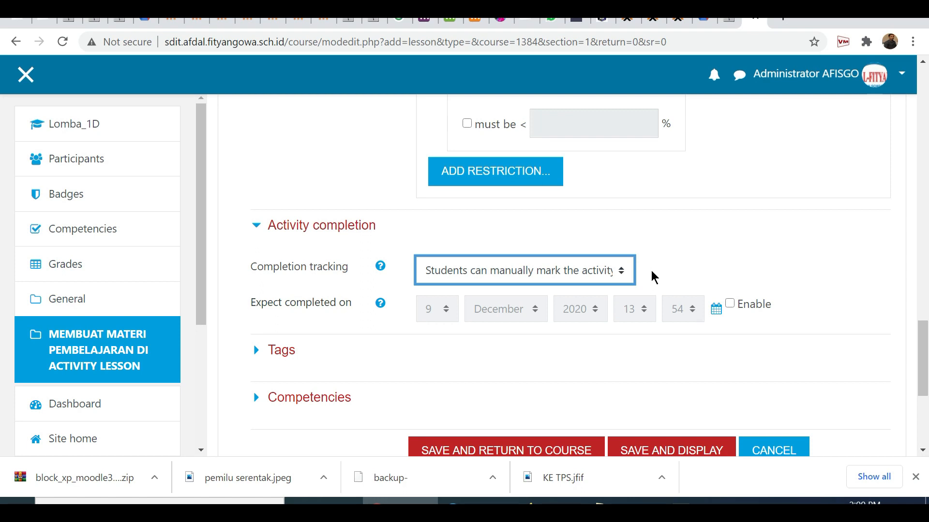
Set completion tracking to "Show activity as complete when conditions are met" and clear the requirement to reach the end of the lesson.
{"action": "left_click", "coordinate": [564, 274]}
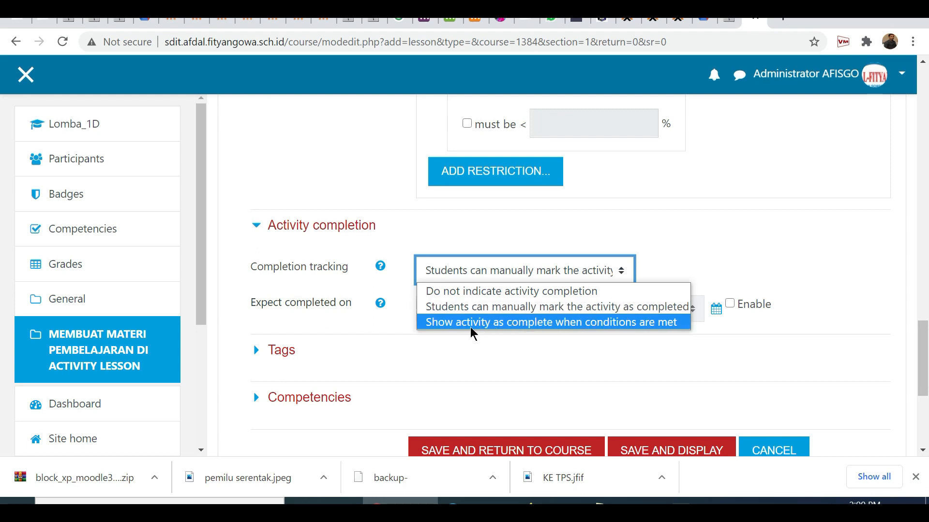
{"action": "left_click", "coordinate": [533, 323]}
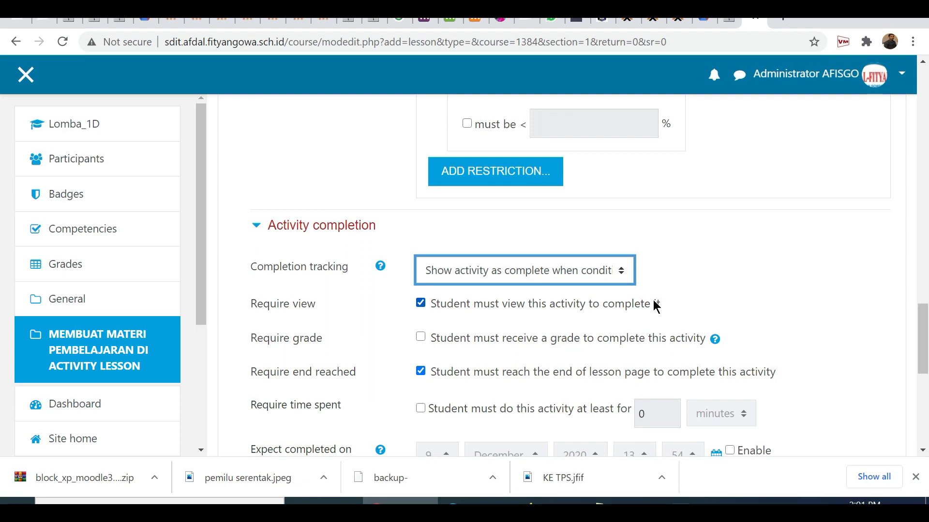
{"action": "scroll", "coordinate": [556, 350], "scroll_direction": "down", "scroll_amount": 1}
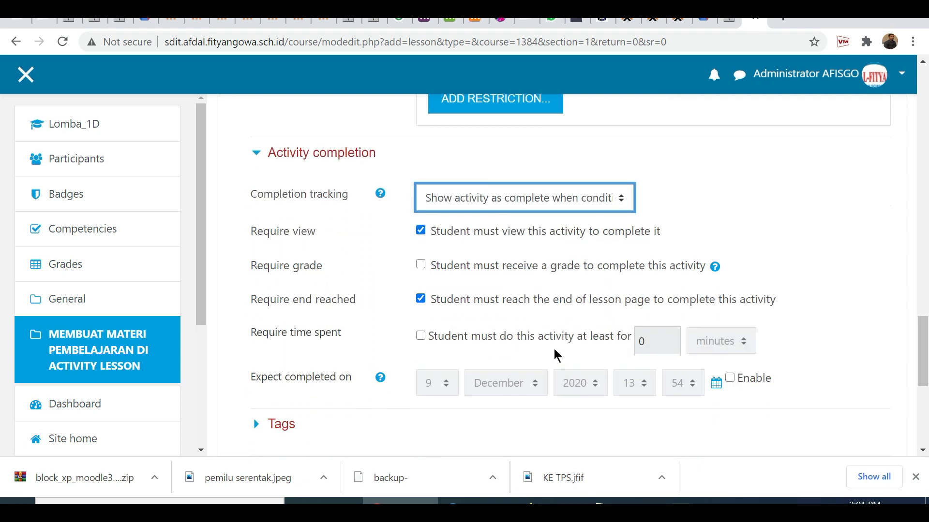
{"action": "left_click", "coordinate": [420, 299]}
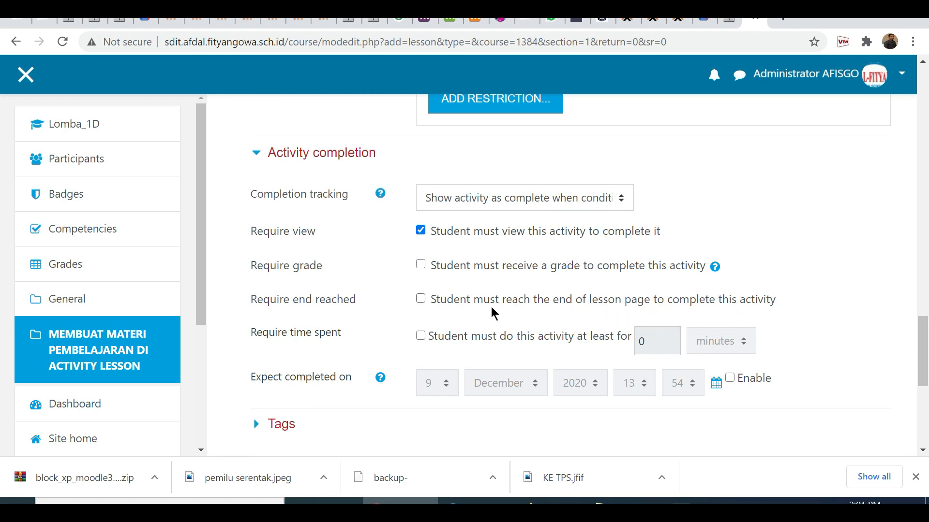
Try requiring at least 20 minutes spent on the activity, and disable that time requirement again.
{"action": "left_click", "coordinate": [421, 337]}
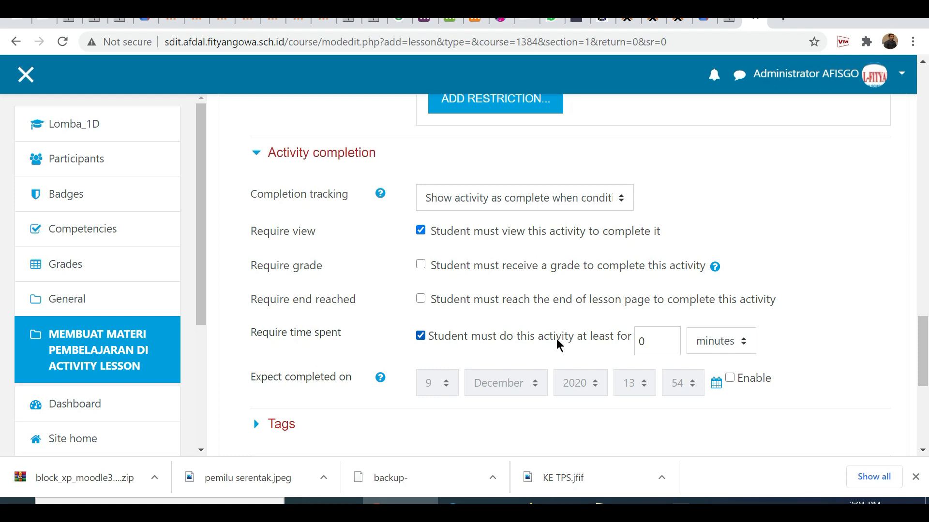
{"action": "left_click_drag", "start_coordinate": [649, 341], "coordinate": [616, 343]}
{"action": "type", "text": "20"}
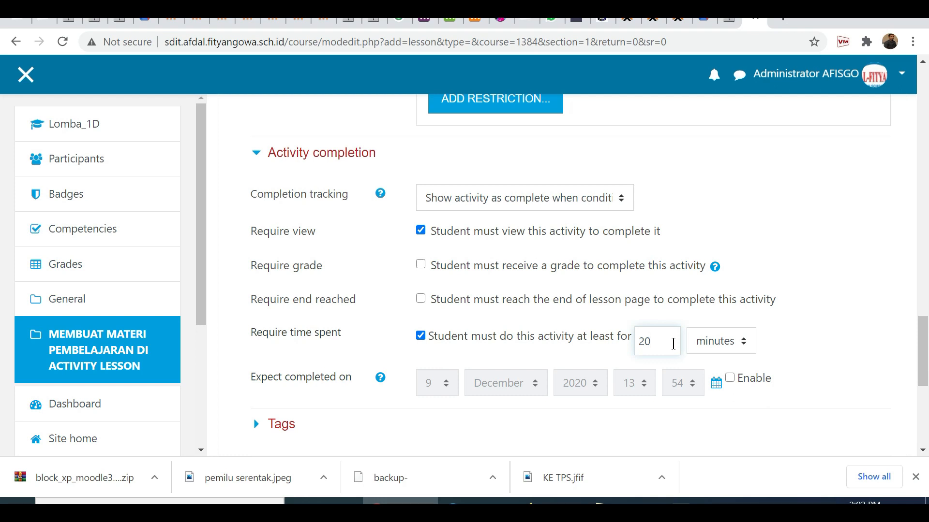
{"action": "left_click", "coordinate": [421, 336]}
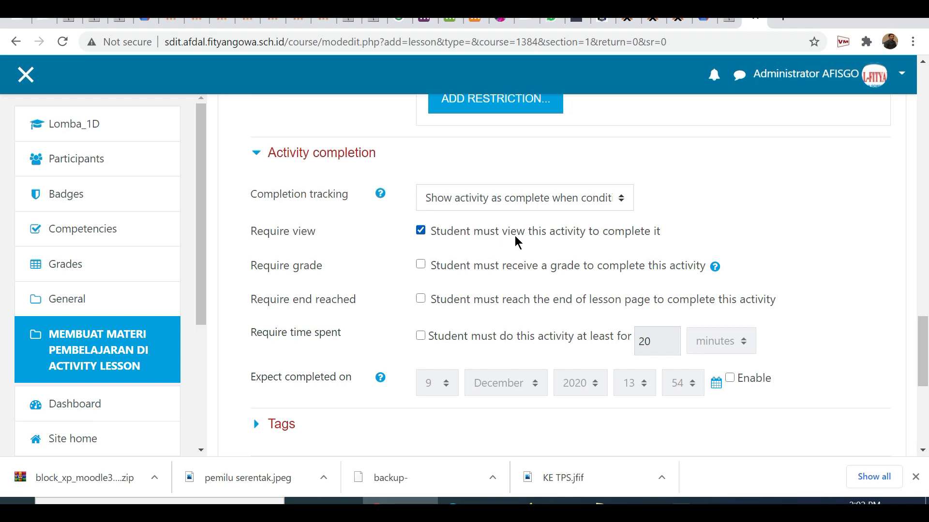
Save the lesson settings and display the lesson.
{"action": "scroll", "coordinate": [515, 236], "scroll_direction": "down", "scroll_amount": 1}
{"action": "scroll", "coordinate": [515, 236], "scroll_direction": "up", "scroll_amount": 2}
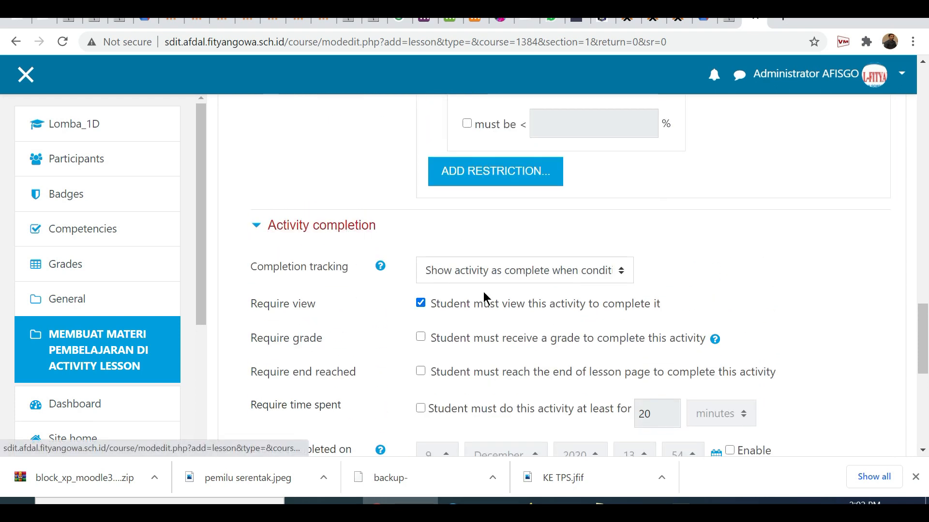
{"action": "scroll", "coordinate": [486, 292], "scroll_direction": "down", "scroll_amount": 3}
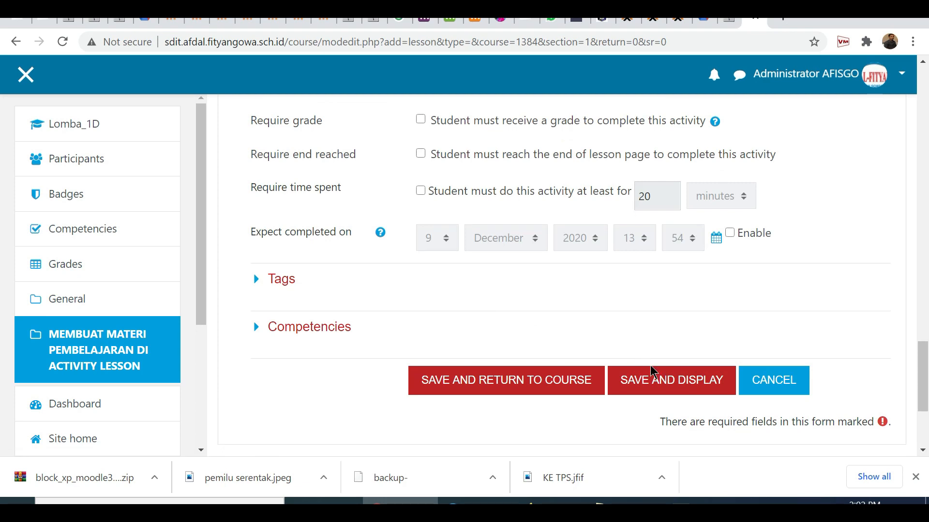
{"action": "left_click", "coordinate": [658, 382]}
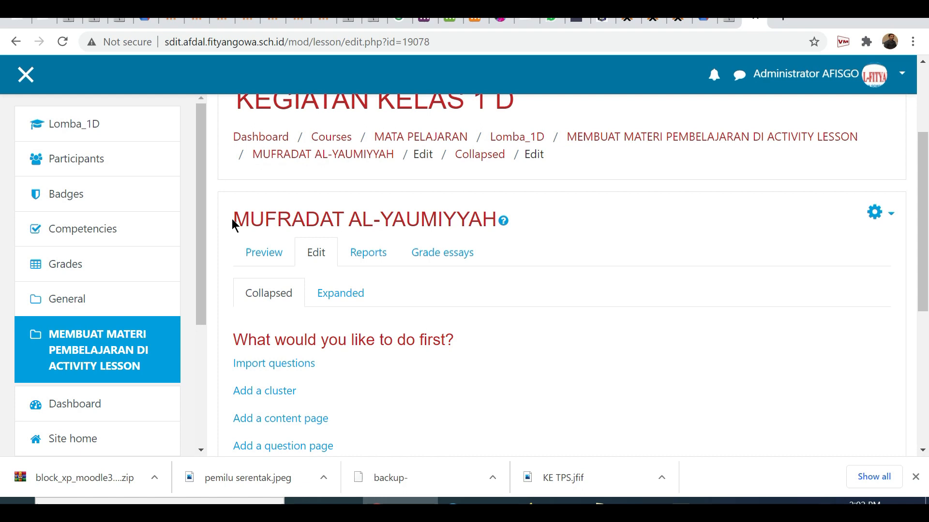
{"action": "left_click_drag", "start_coordinate": [247, 217], "coordinate": [491, 217]}
{"action": "left_click", "coordinate": [577, 230]}
Open the question import for the lesson, try the Blackboard and Examview file formats, and leave without importing.
{"action": "scroll", "coordinate": [575, 228], "scroll_direction": "down", "scroll_amount": 1}
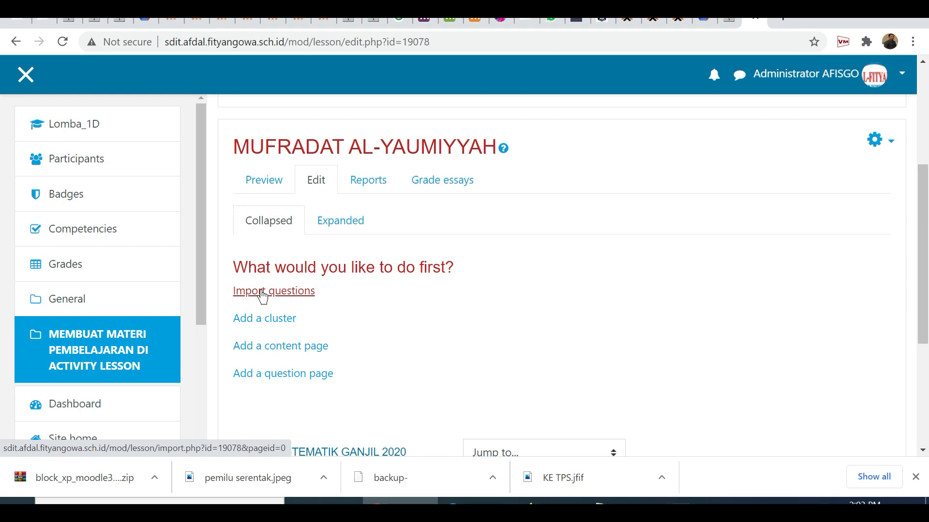
{"action": "left_click", "coordinate": [287, 294]}
{"action": "scroll", "coordinate": [483, 346], "scroll_direction": "down", "scroll_amount": 5}
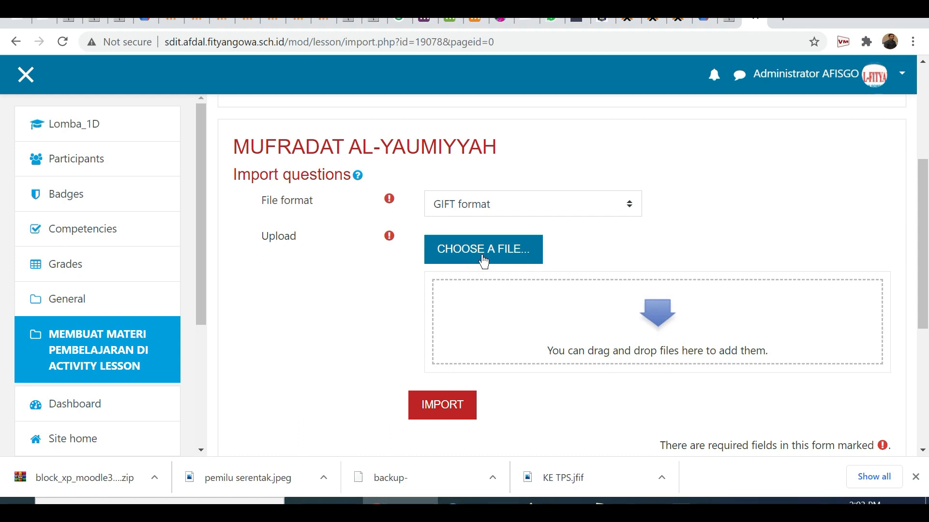
{"action": "left_click", "coordinate": [487, 208]}
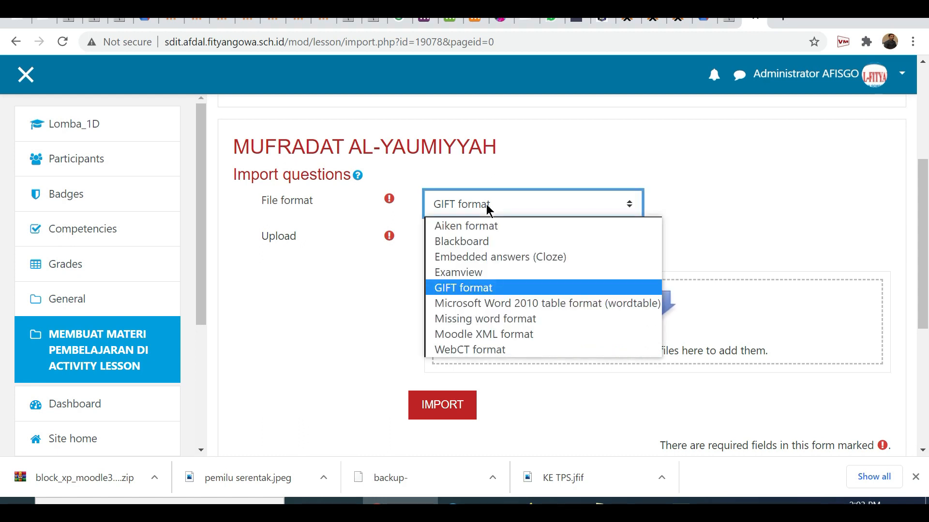
{"action": "left_click", "coordinate": [488, 242]}
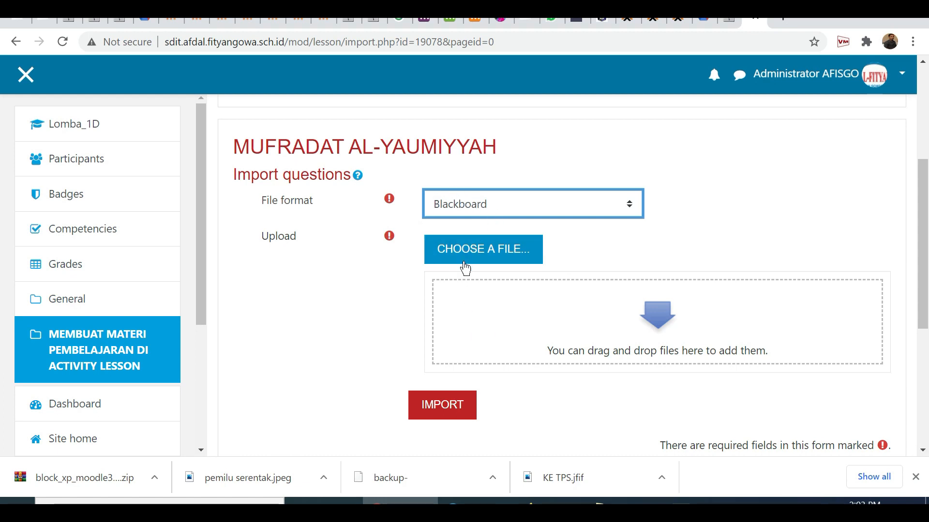
{"action": "left_click", "coordinate": [453, 206]}
{"action": "left_click", "coordinate": [454, 226]}
{"action": "left_click", "coordinate": [451, 207]}
{"action": "left_click", "coordinate": [454, 242]}
{"action": "left_click", "coordinate": [445, 208]}
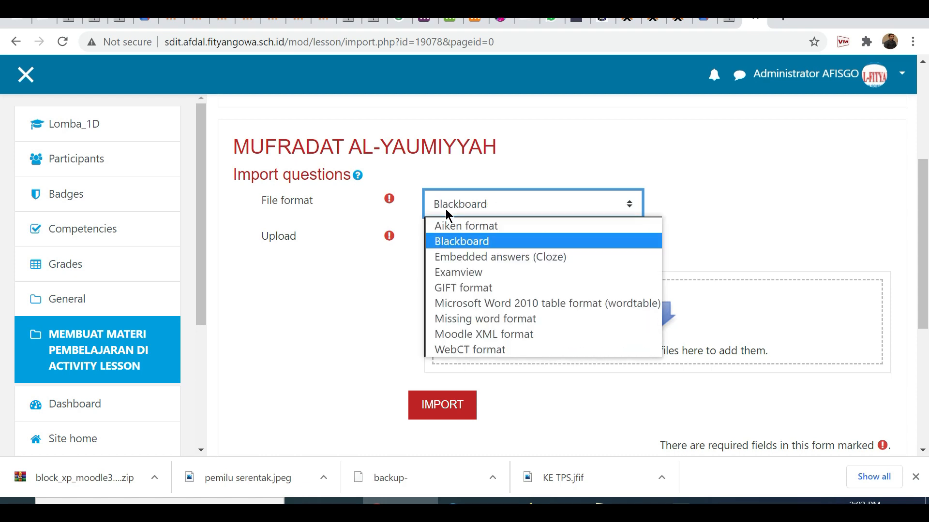
{"action": "left_click", "coordinate": [463, 274]}
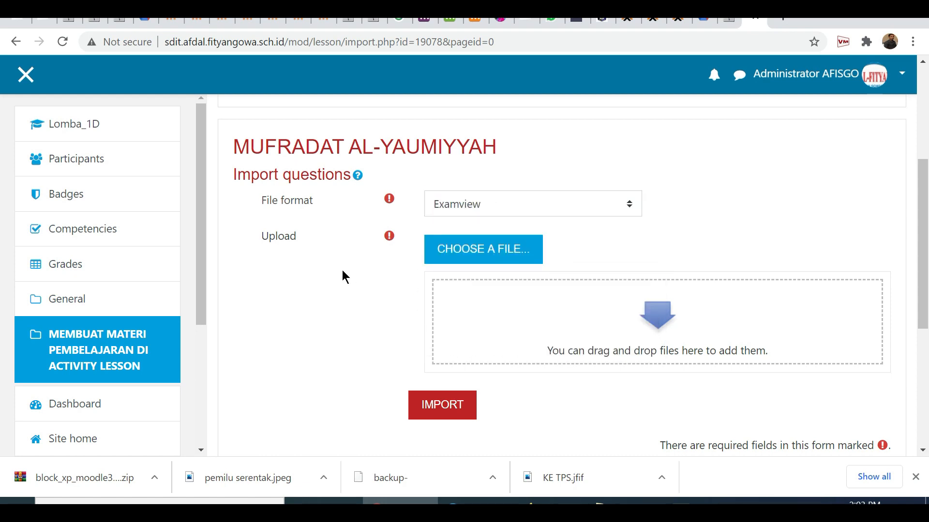
{"action": "left_click", "coordinate": [488, 251]}
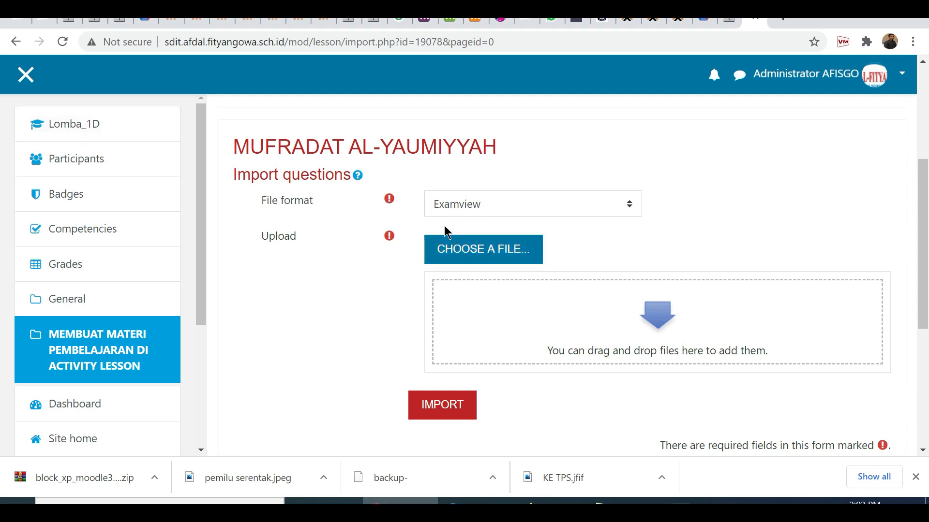
{"action": "left_click", "coordinate": [15, 41]}
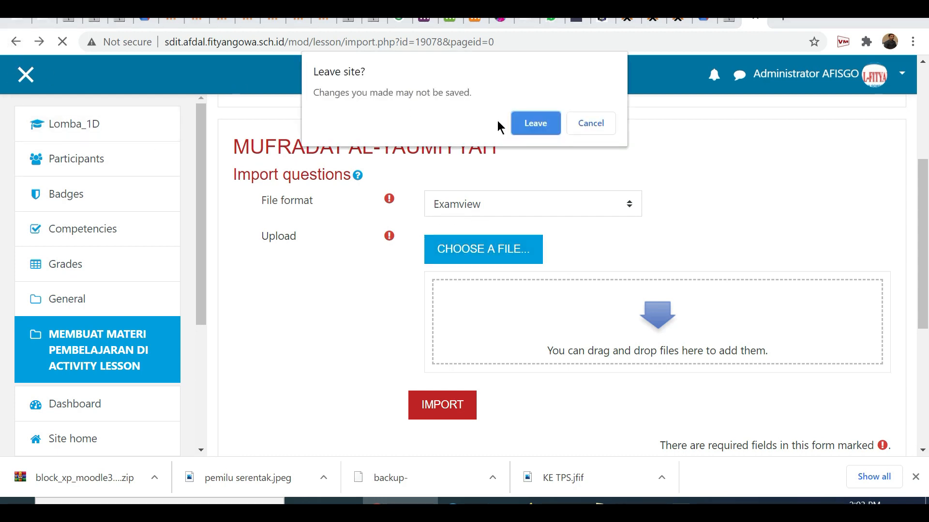
{"action": "left_click", "coordinate": [537, 124]}
Add a cluster to the lesson and delete it again.
{"action": "scroll", "coordinate": [337, 328], "scroll_direction": "down", "scroll_amount": 2}
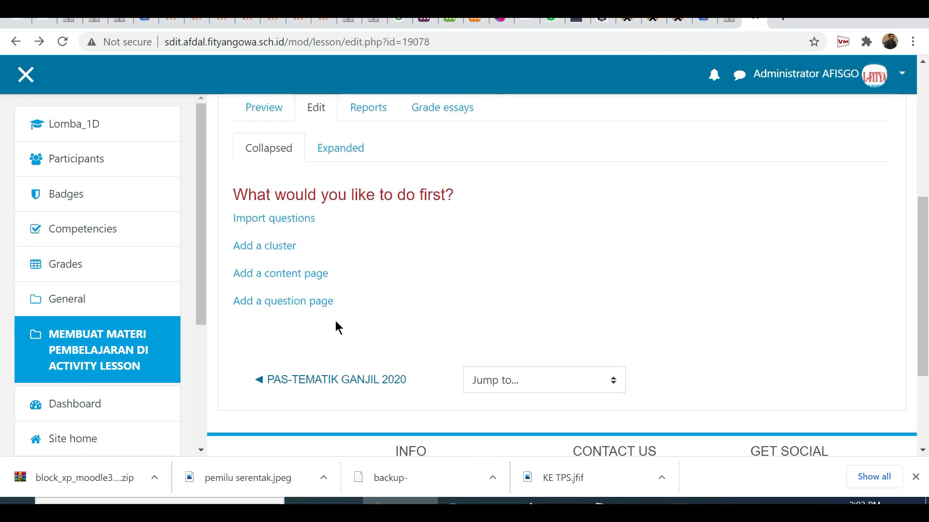
{"action": "left_click", "coordinate": [284, 255]}
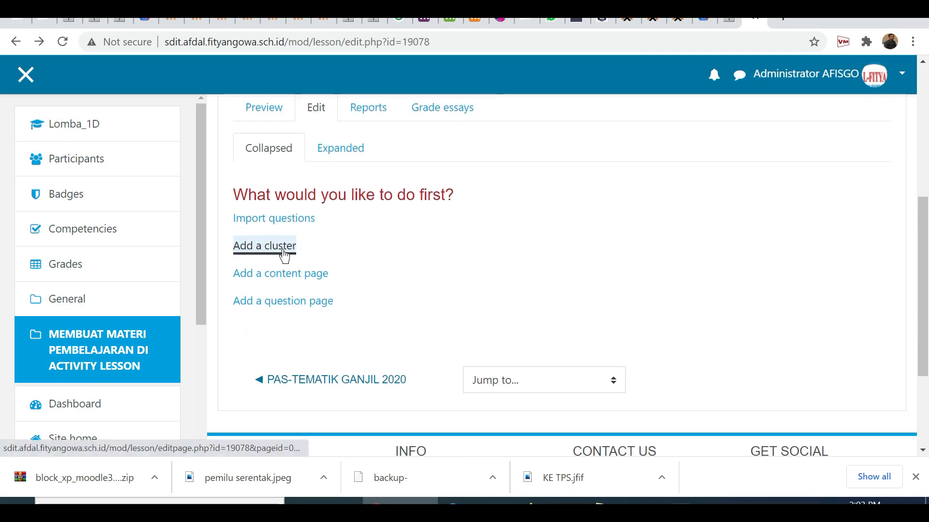
{"action": "scroll", "coordinate": [491, 306], "scroll_direction": "down", "scroll_amount": 4}
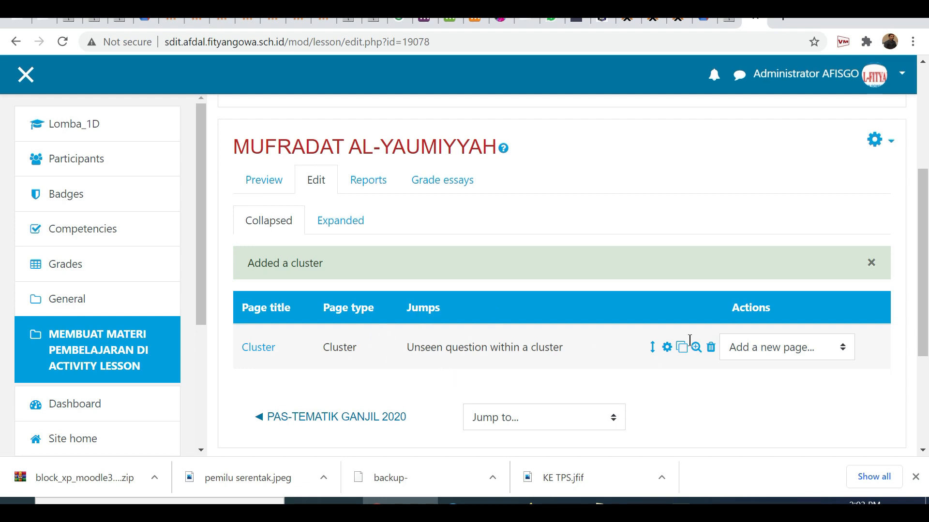
{"action": "left_click", "coordinate": [710, 348]}
{"action": "scroll", "coordinate": [484, 329], "scroll_direction": "down", "scroll_amount": 5}
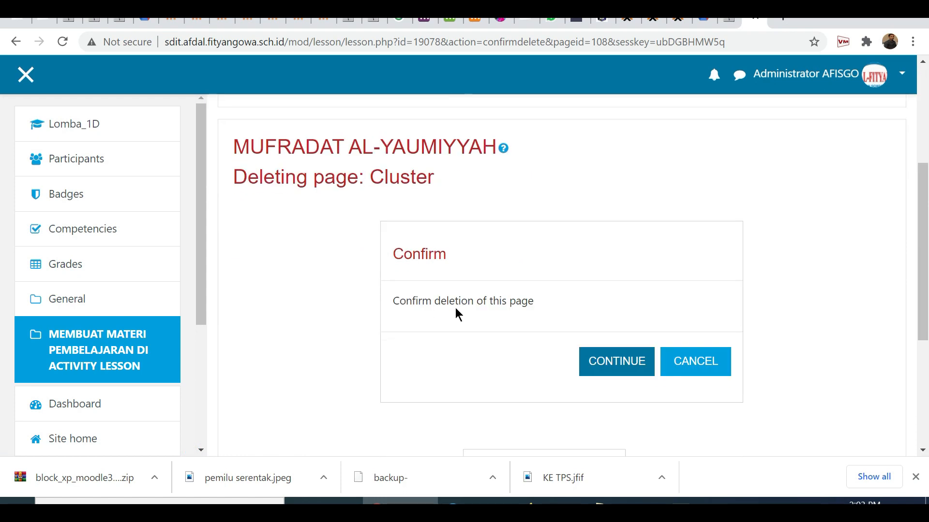
{"action": "left_click", "coordinate": [616, 361]}
Add a content page to the lesson with the title "Kata Benda".
{"action": "scroll", "coordinate": [358, 287], "scroll_direction": "down", "scroll_amount": 2}
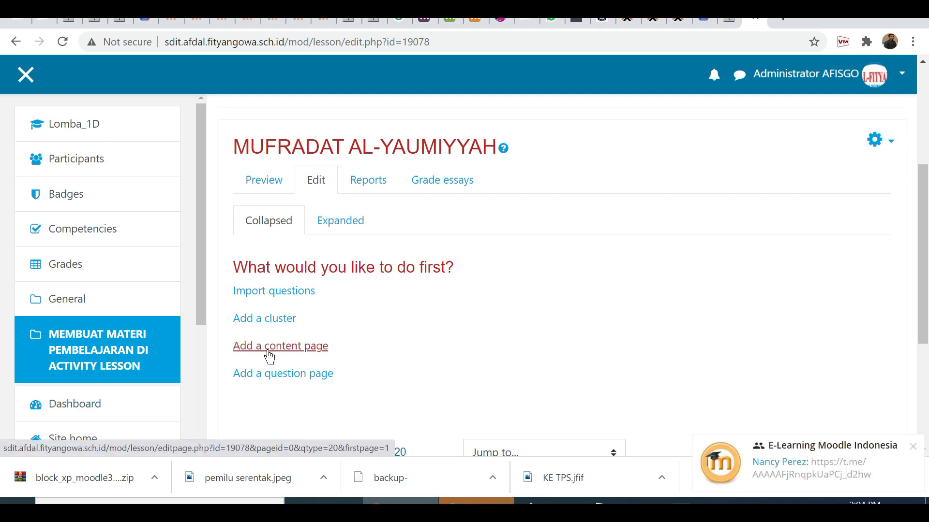
{"action": "left_click", "coordinate": [298, 347]}
{"action": "scroll", "coordinate": [312, 347], "scroll_direction": "down", "scroll_amount": 5}
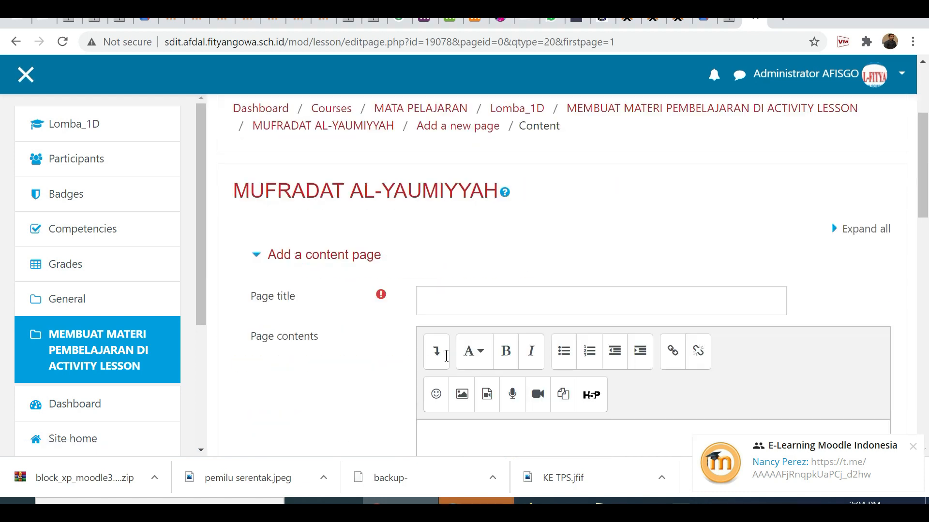
{"action": "left_click", "coordinate": [444, 263]}
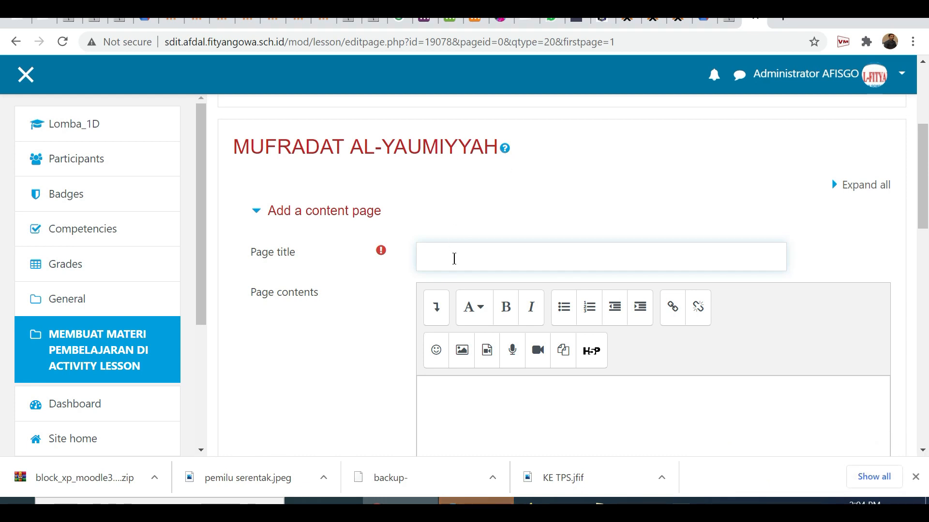
{"action": "type", "text": "Kata Benda"}
Enter "Berikut ini adalah kata benda yang sering kita gunakan sehari-hari." as the page contents, followed by blank lines.
{"action": "scroll", "coordinate": [446, 363], "scroll_direction": "down", "scroll_amount": 4}
{"action": "scroll", "coordinate": [445, 364], "scroll_direction": "up", "scroll_amount": 1}
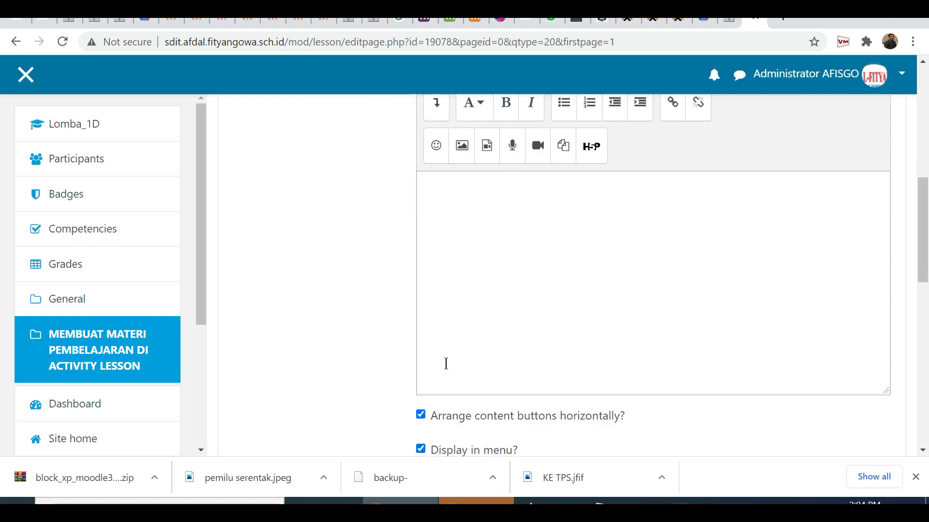
{"action": "scroll", "coordinate": [445, 364], "scroll_direction": "down", "scroll_amount": 3}
{"action": "scroll", "coordinate": [445, 364], "scroll_direction": "up", "scroll_amount": 5}
{"action": "left_click", "coordinate": [491, 283]}
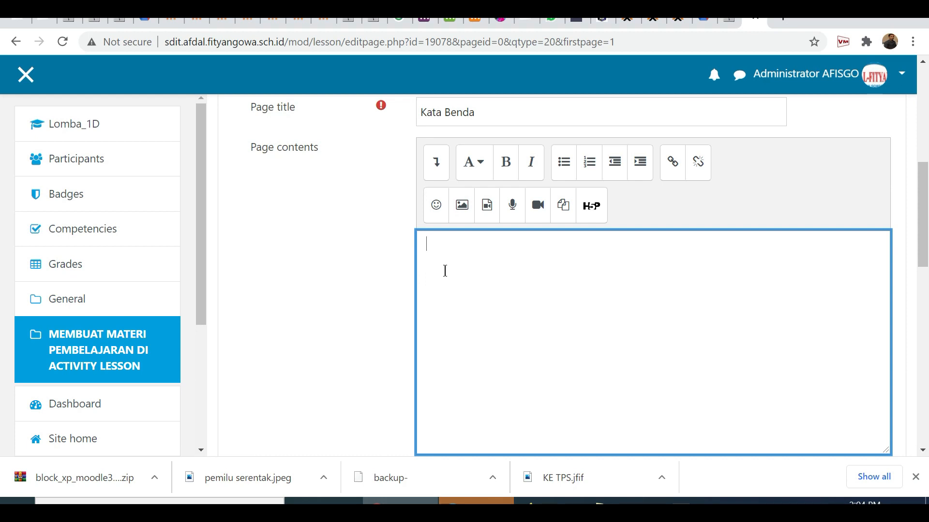
{"action": "type", "text": "Berikut ini adalah  kata  benda  yang sering kita  gunakan  sehari-hari"}
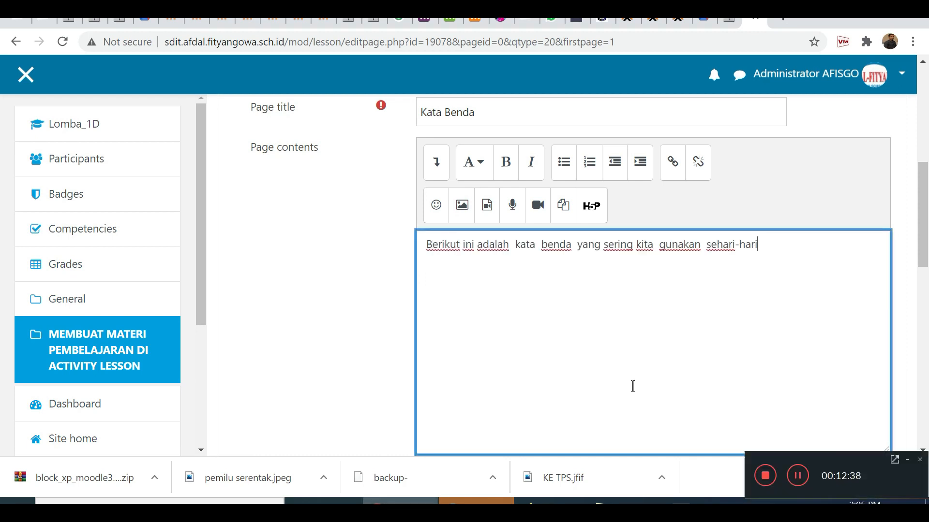
{"action": "type", "text": "."}
{"action": "key", "text": "Return"}
Set the Content 1 description to "Kata benda di meja makan" and its jump to Next page.
{"action": "scroll", "coordinate": [360, 278], "scroll_direction": "down", "scroll_amount": 3}
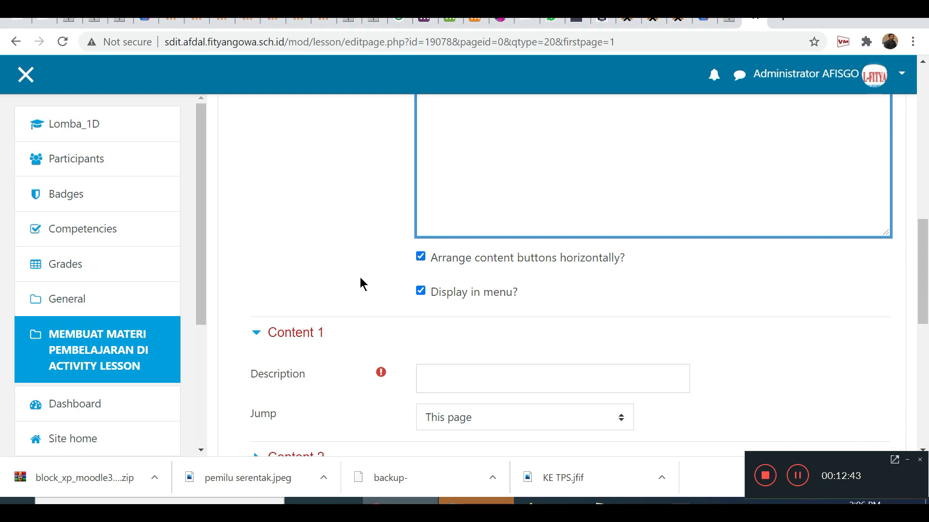
{"action": "scroll", "coordinate": [523, 213], "scroll_direction": "up", "scroll_amount": 3}
{"action": "scroll", "coordinate": [526, 218], "scroll_direction": "down", "scroll_amount": 1}
{"action": "scroll", "coordinate": [526, 218], "scroll_direction": "up", "scroll_amount": 1}
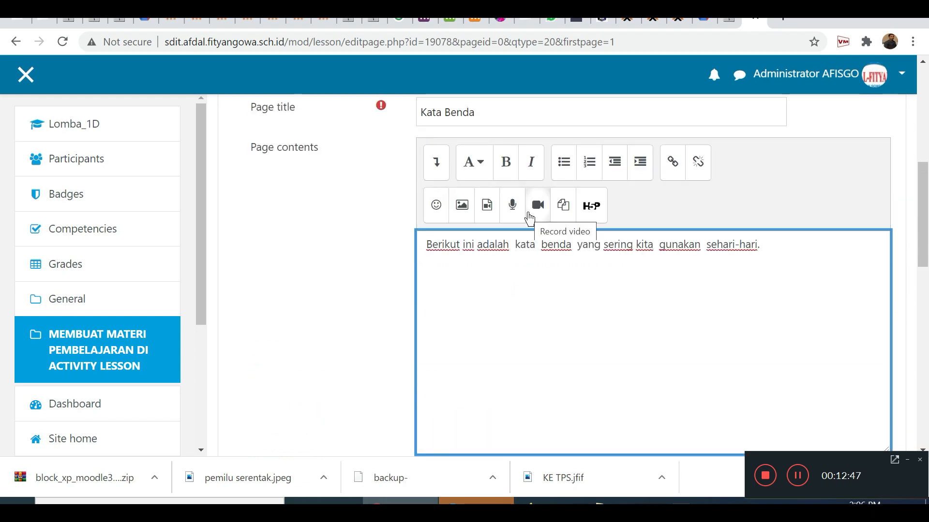
{"action": "scroll", "coordinate": [675, 266], "scroll_direction": "down", "scroll_amount": 6}
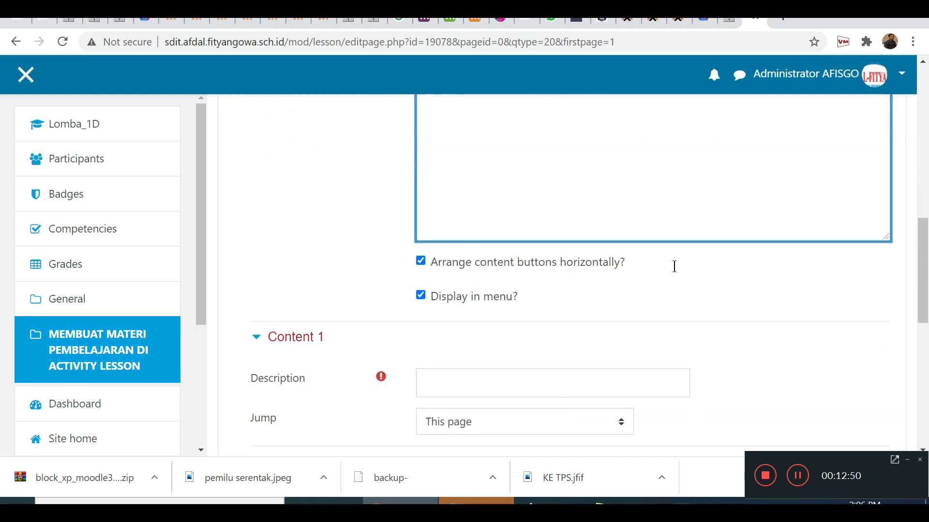
{"action": "left_click", "coordinate": [438, 228]}
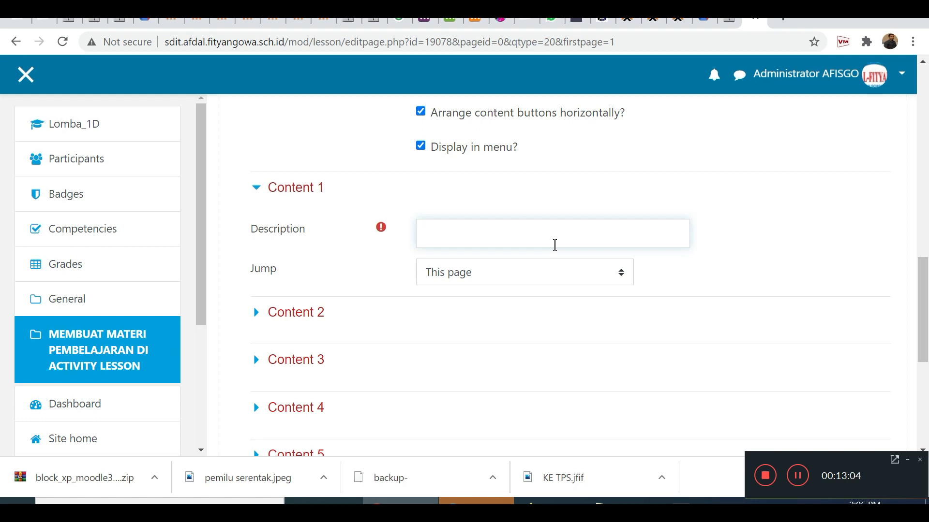
{"action": "type", "text": "Kata  benda "}
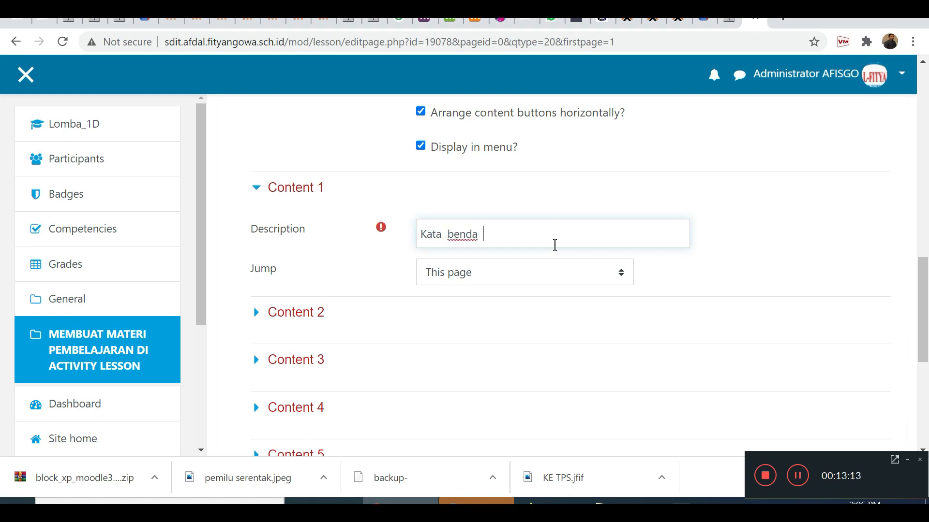
{"action": "type", "text": " di  meja  makan"}
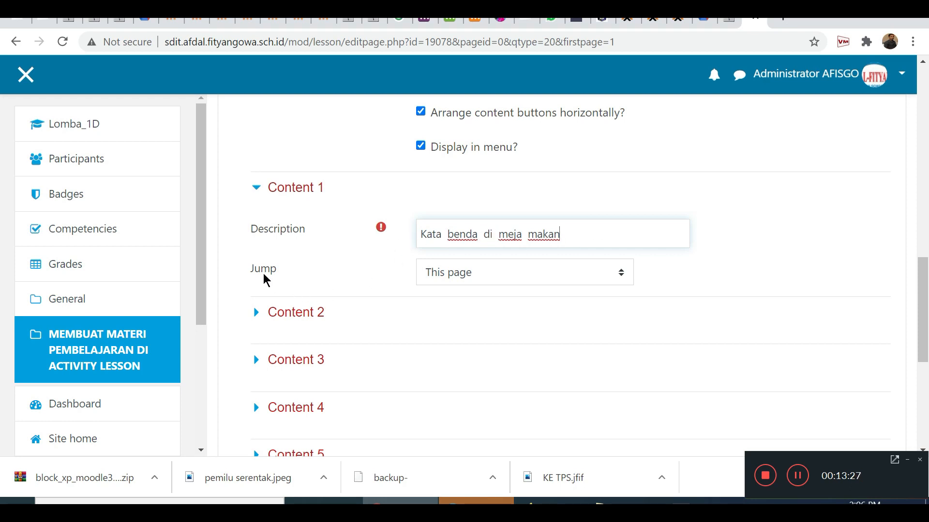
{"action": "left_click", "coordinate": [440, 285]}
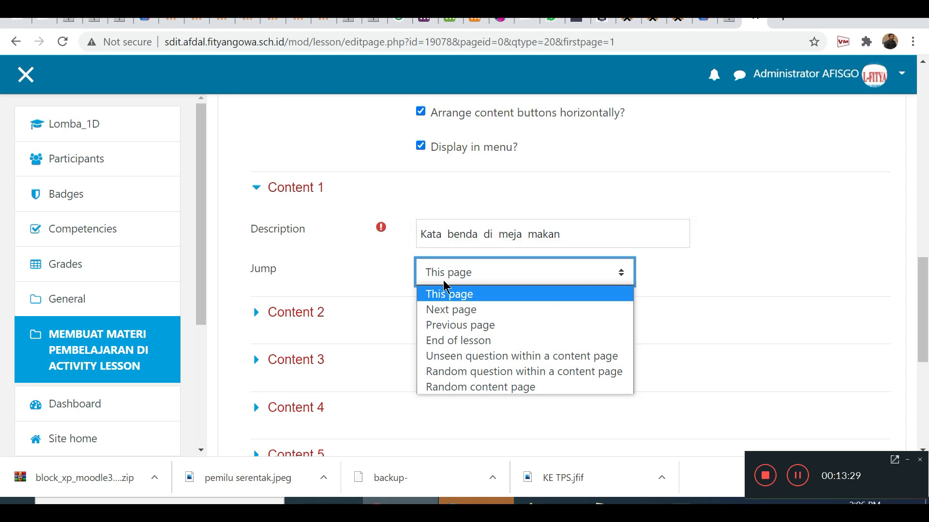
{"action": "left_click", "coordinate": [464, 310]}
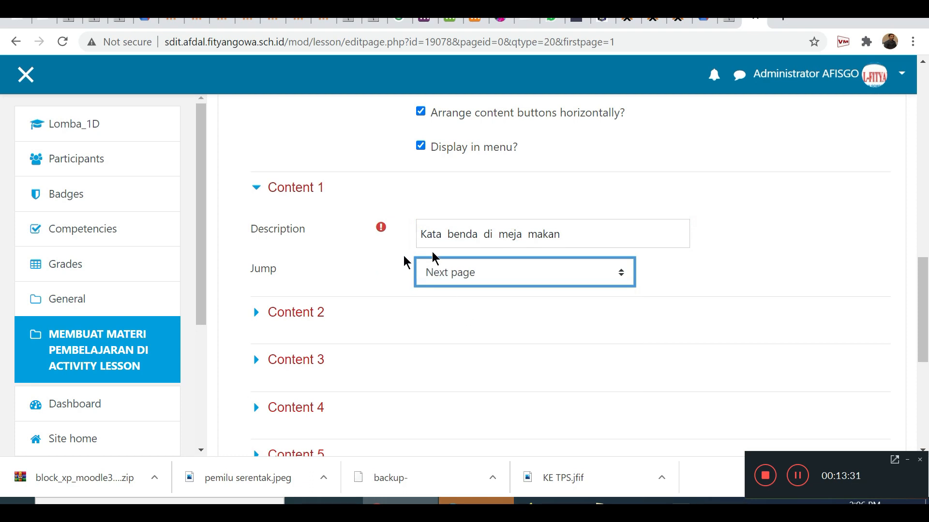
Copy the Content 1 description text and save the Kata Benda page.
{"action": "left_click", "coordinate": [570, 238]}
{"action": "left_click_drag", "start_coordinate": [569, 238], "coordinate": [364, 231]}
{"action": "key", "text": "ctrl+c"}
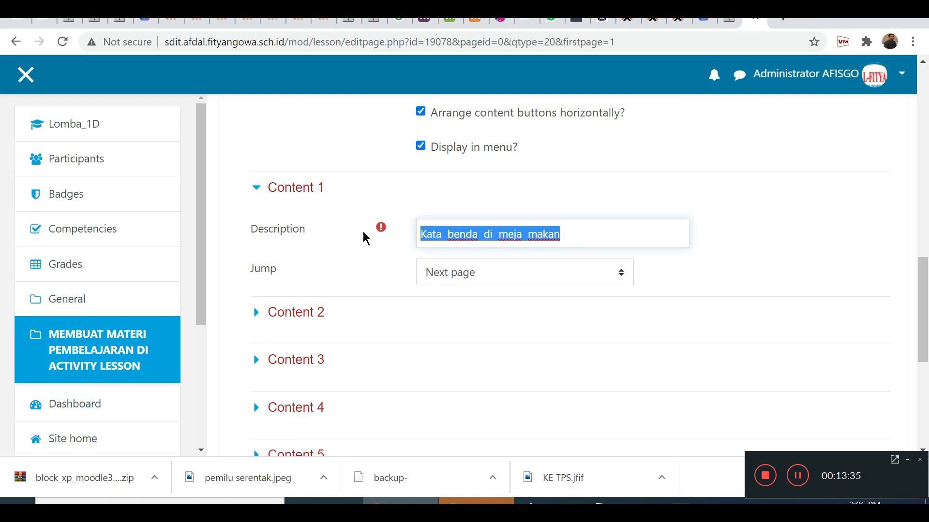
{"action": "scroll", "coordinate": [483, 312], "scroll_direction": "down", "scroll_amount": 6}
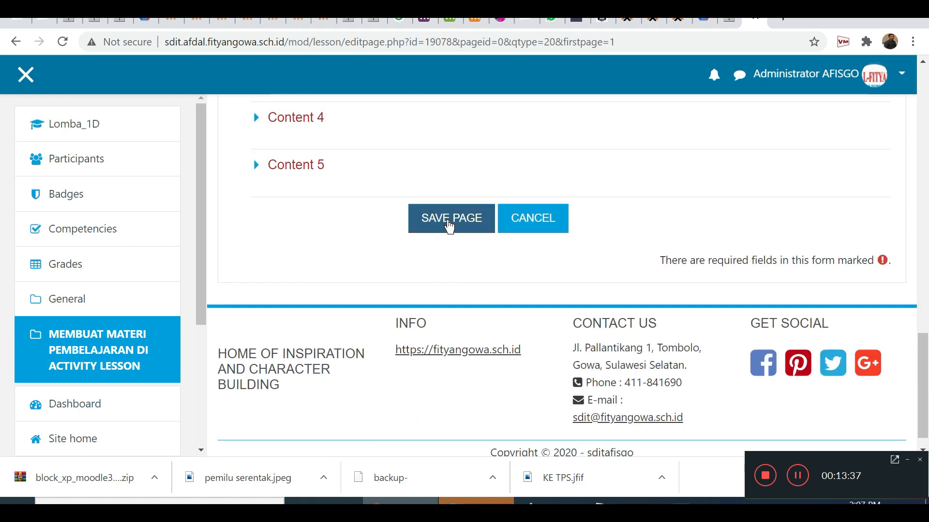
{"action": "left_click", "coordinate": [449, 221]}
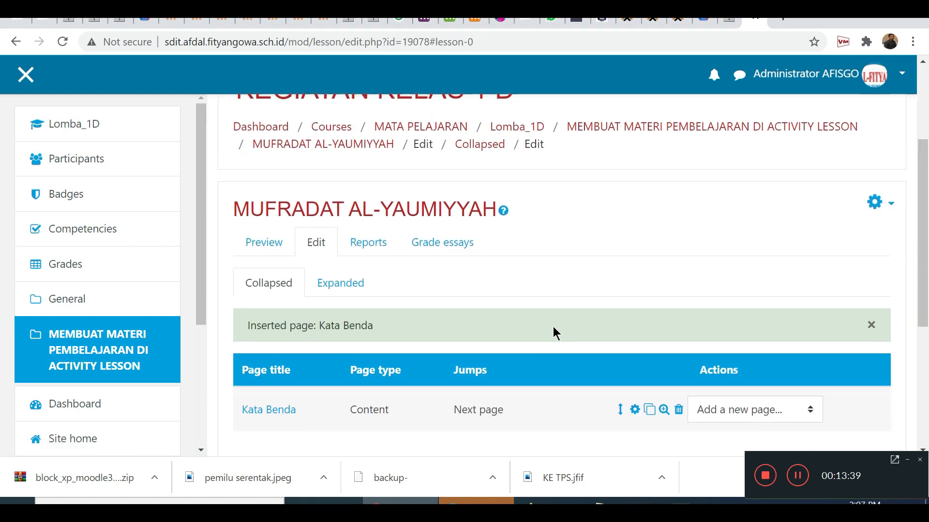
Add a content page after Kata Benda, pasting "Kata benda di meja makan" as its page title.
{"action": "scroll", "coordinate": [553, 326], "scroll_direction": "down", "scroll_amount": 4}
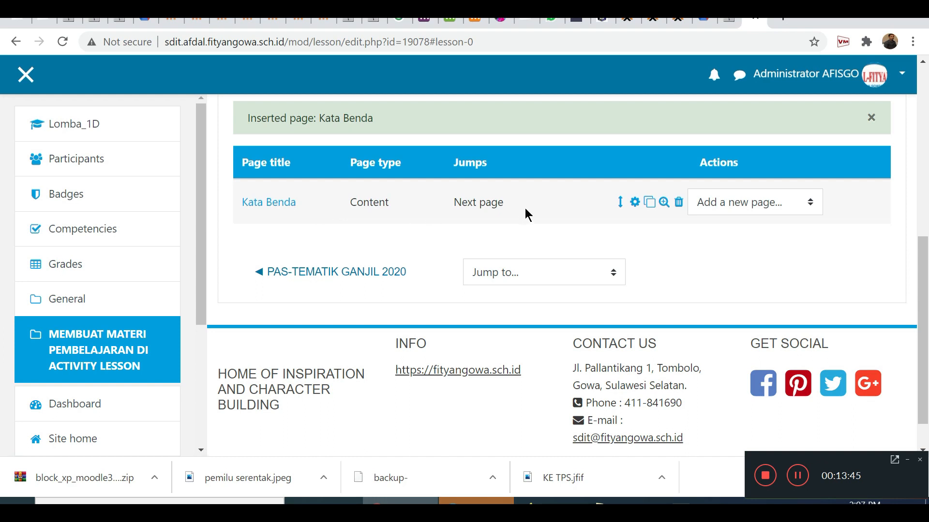
{"action": "left_click", "coordinate": [728, 205]}
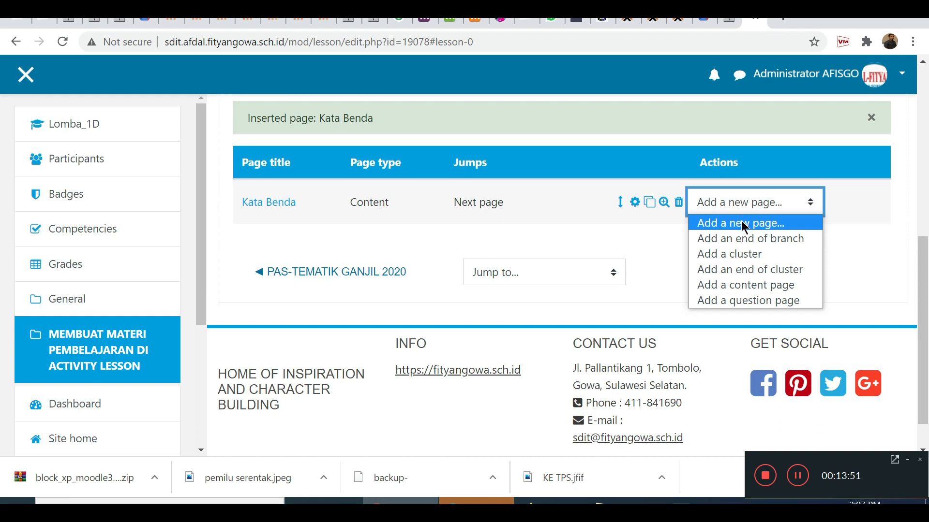
{"action": "left_click", "coordinate": [742, 287]}
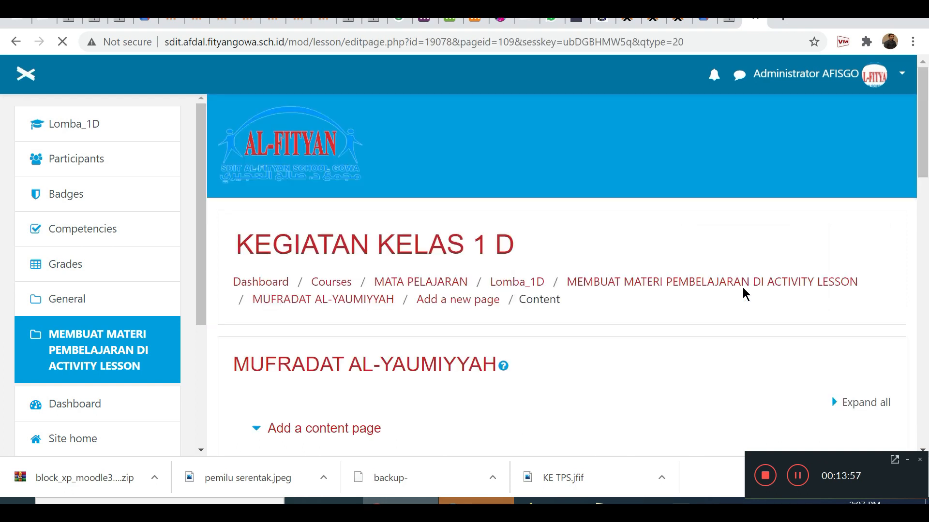
{"action": "scroll", "coordinate": [556, 339], "scroll_direction": "down", "scroll_amount": 4}
{"action": "left_click", "coordinate": [440, 254]}
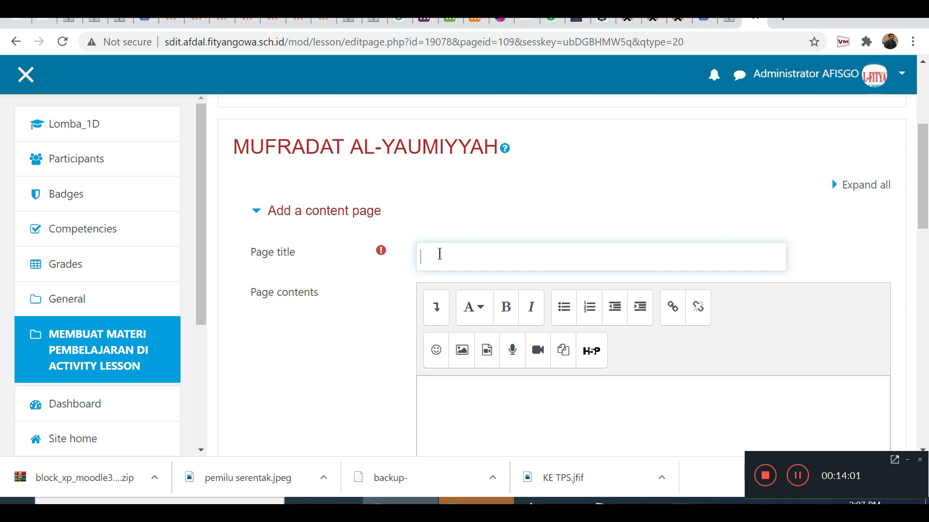
{"action": "key", "text": "ctrl+v"}
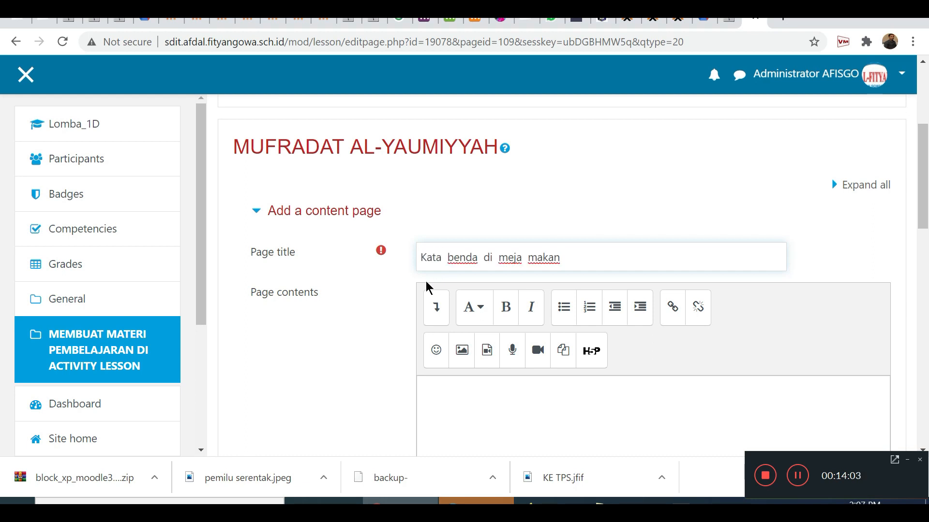
Enter "Berikut ini adalah kata benda di sekitar meja makan." as the page contents.
{"action": "scroll", "coordinate": [595, 284], "scroll_direction": "down", "scroll_amount": 3}
{"action": "left_click", "coordinate": [576, 312]}
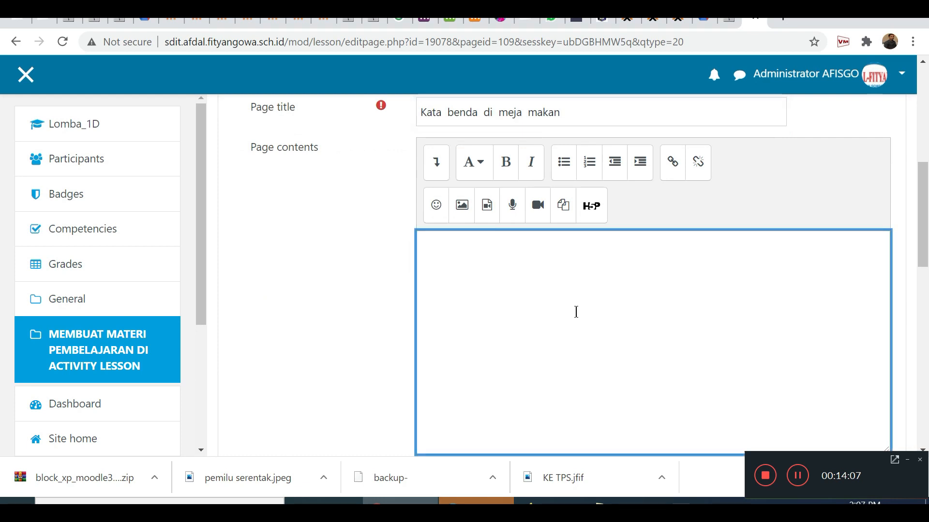
{"action": "type", "text": "Berik"}
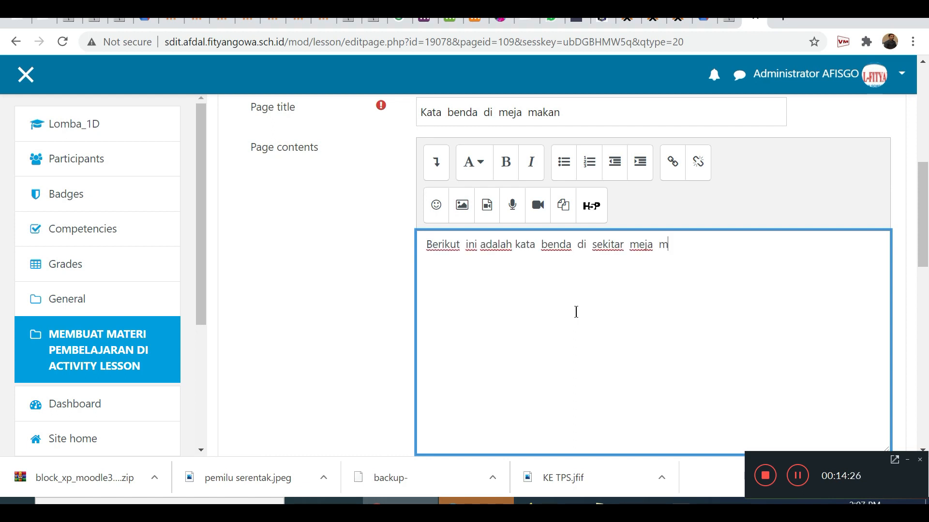
{"action": "type", "text": "akan."}
{"action": "scroll", "coordinate": [386, 337], "scroll_direction": "down", "scroll_amount": 6}
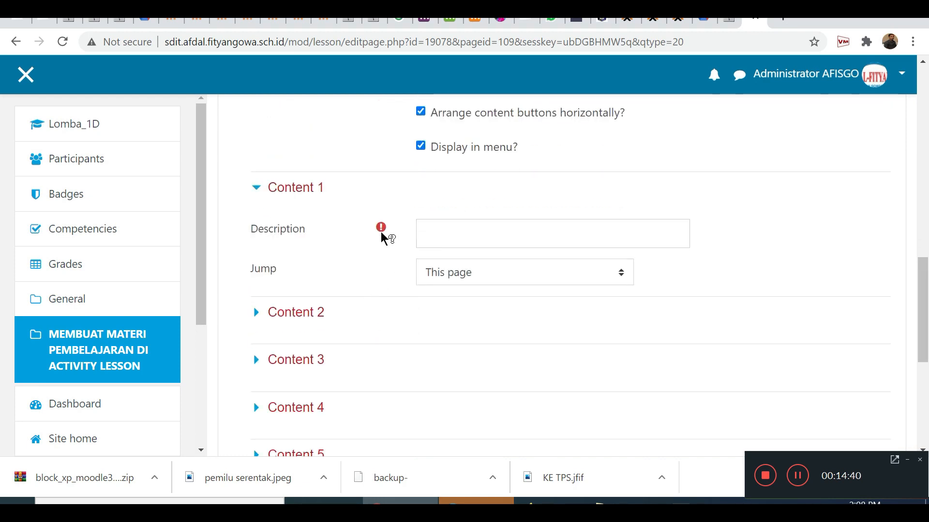
{"action": "left_click", "coordinate": [498, 232]}
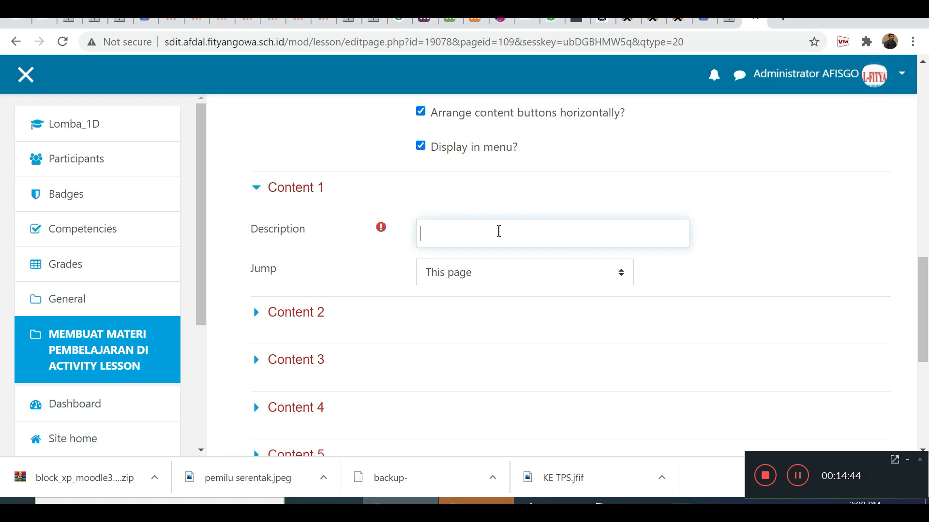
{"action": "key", "text": "ctrl+v"}
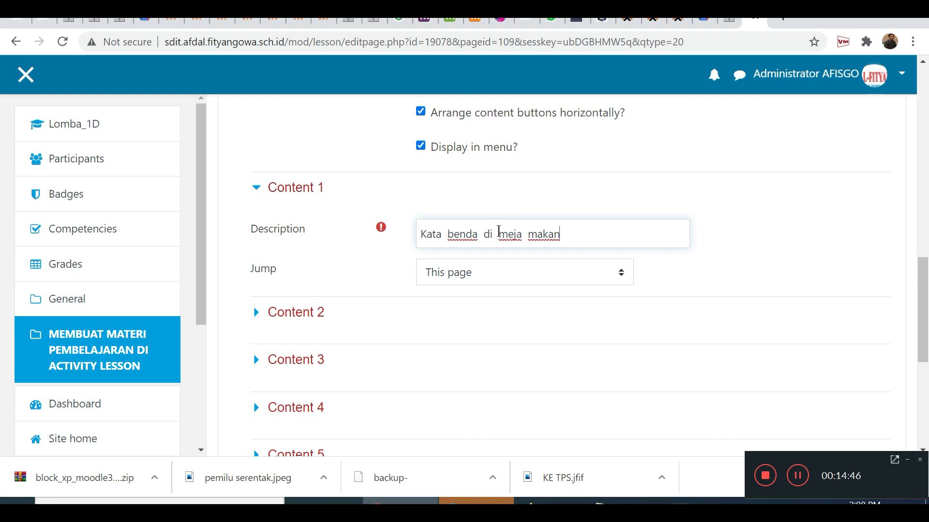
{"action": "key", "text": "BackSpace"}
{"action": "key", "text": "BackSpace"}
{"action": "key", "text": "BackSpace"}
{"action": "key", "text": "BackSpace"}
{"action": "key", "text": "BackSpace"}
{"action": "key", "text": "BackSpace"}
{"action": "key", "text": "BackSpace"}
{"action": "key", "text": "BackSpace"}
{"action": "key", "text": "BackSpace"}
{"action": "key", "text": "BackSpace"}
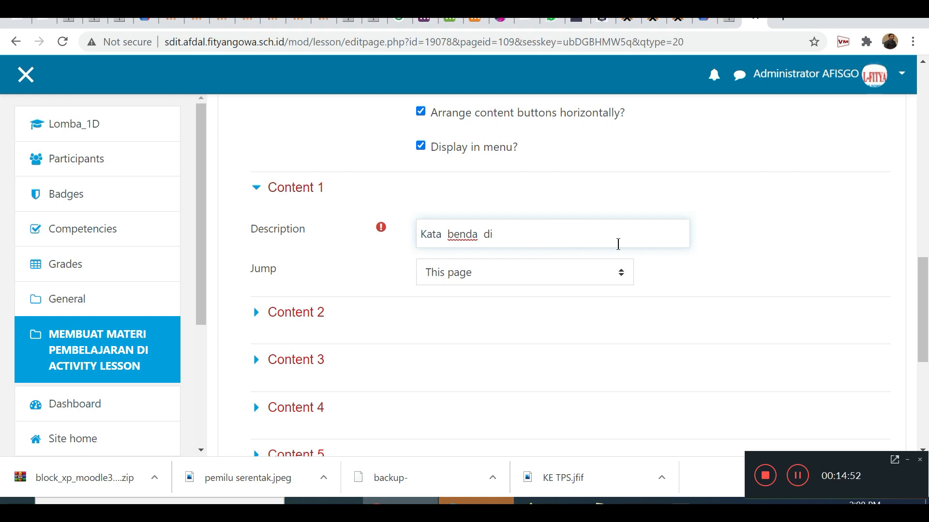
{"action": "type", "text": "sekitar halaman   rumah"}
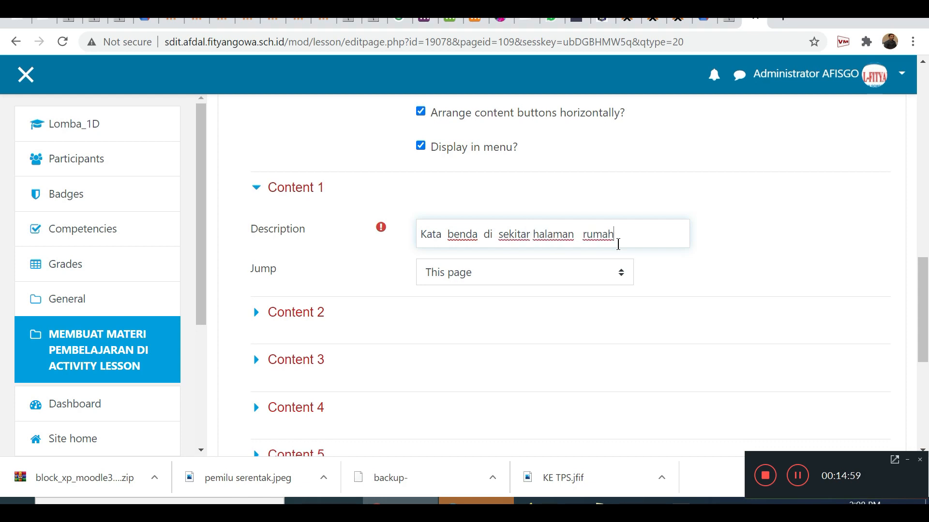
{"action": "left_click", "coordinate": [494, 273]}
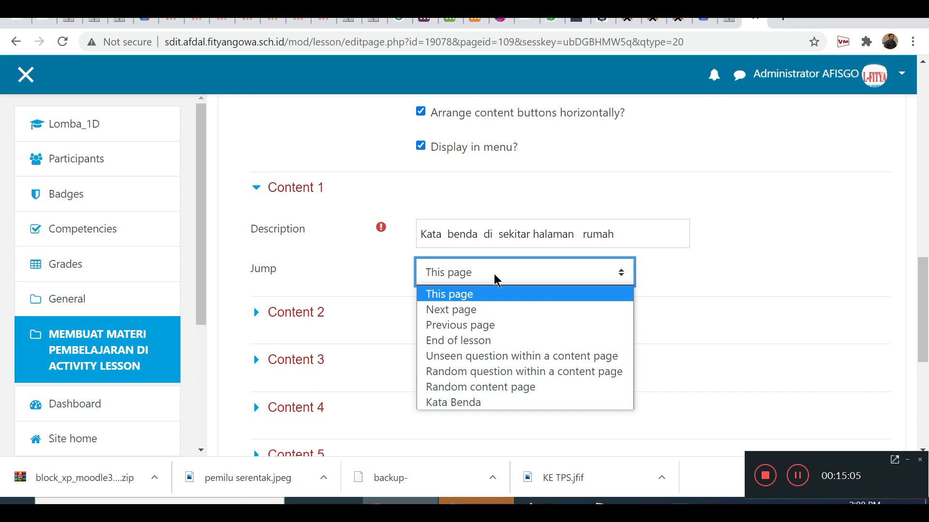
{"action": "left_click", "coordinate": [744, 227]}
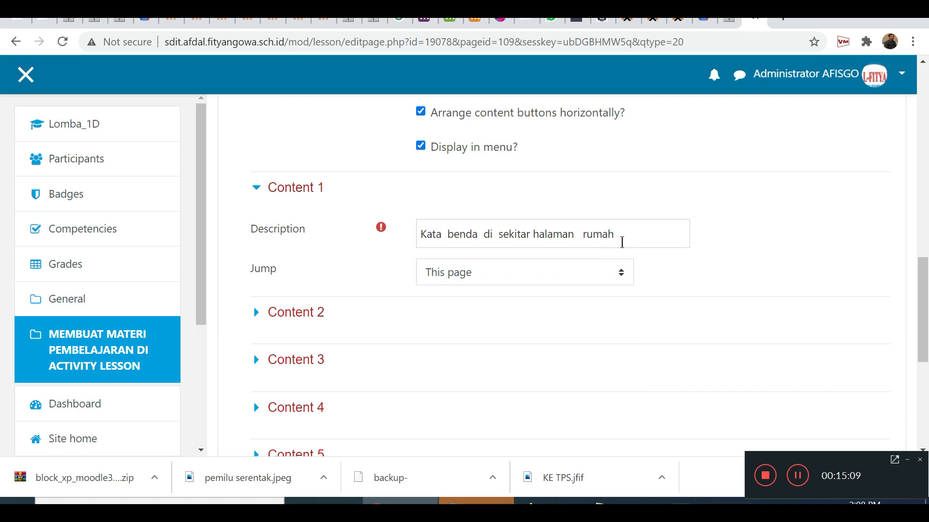
{"action": "left_click_drag", "start_coordinate": [632, 235], "coordinate": [372, 240]}
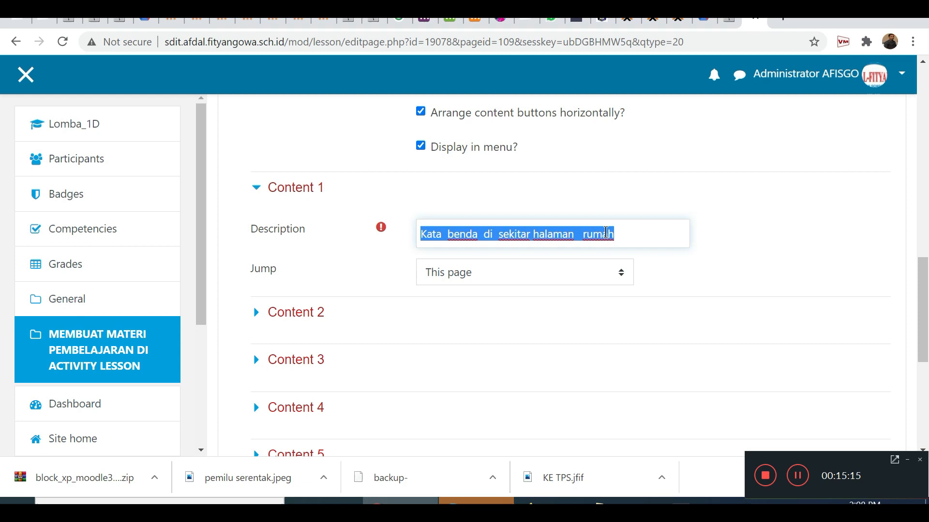
{"action": "key", "text": "BackSpace"}
Set the Content 1 description to "Uji Pemaham 1" and its jump to Next page.
{"action": "scroll", "coordinate": [620, 318], "scroll_direction": "up", "scroll_amount": 10}
{"action": "scroll", "coordinate": [620, 317], "scroll_direction": "down", "scroll_amount": 1}
{"action": "scroll", "coordinate": [621, 317], "scroll_direction": "up", "scroll_amount": 2}
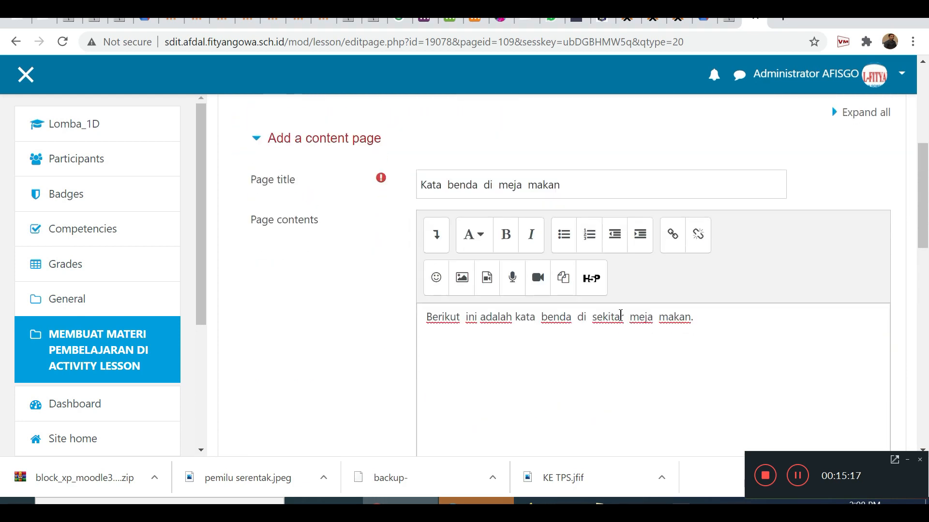
{"action": "scroll", "coordinate": [620, 316], "scroll_direction": "down", "scroll_amount": 1}
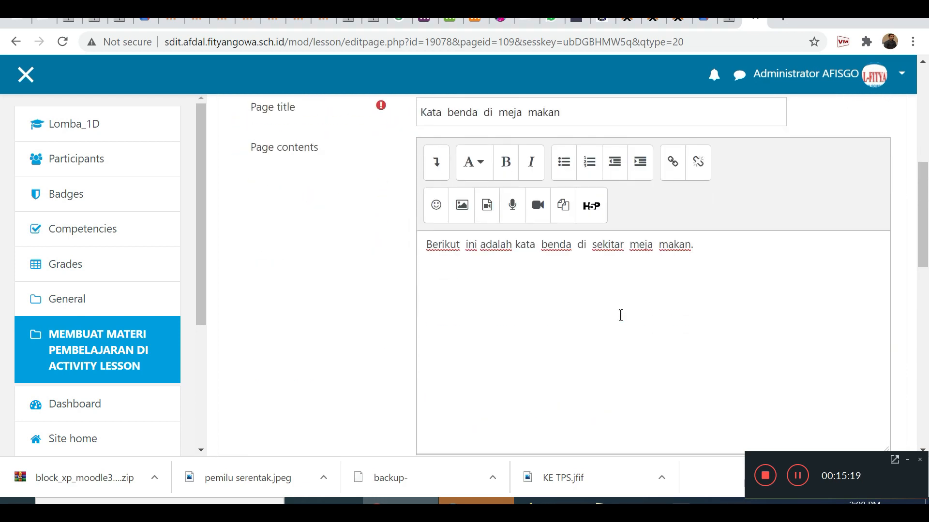
{"action": "scroll", "coordinate": [621, 315], "scroll_direction": "up", "scroll_amount": 1}
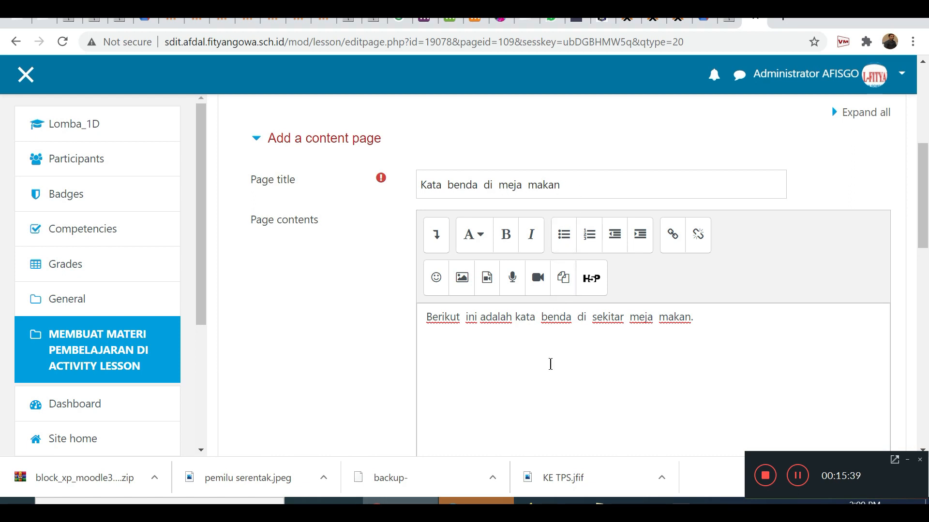
{"action": "scroll", "coordinate": [551, 363], "scroll_direction": "down", "scroll_amount": 1}
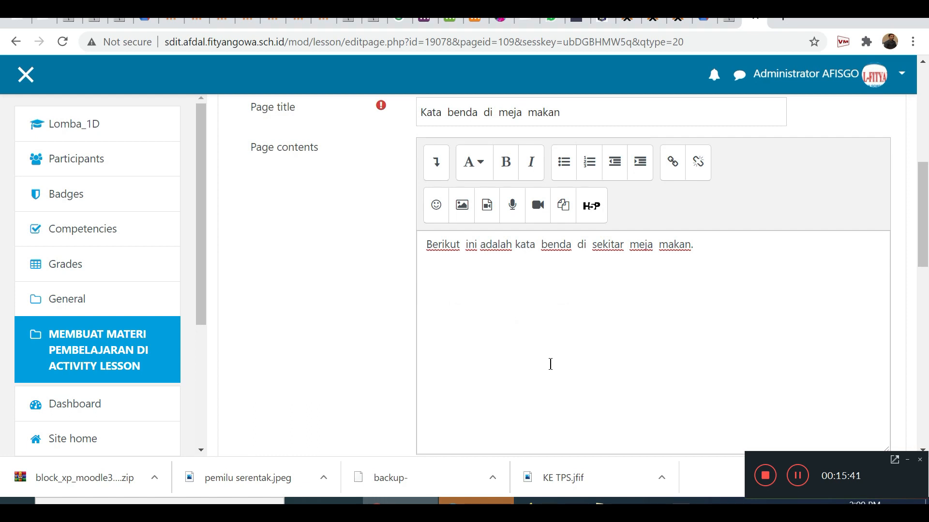
{"action": "scroll", "coordinate": [549, 363], "scroll_direction": "up", "scroll_amount": 1}
{"action": "scroll", "coordinate": [550, 362], "scroll_direction": "down", "scroll_amount": 1}
{"action": "scroll", "coordinate": [514, 322], "scroll_direction": "down", "scroll_amount": 5}
{"action": "scroll", "coordinate": [514, 321], "scroll_direction": "down", "scroll_amount": 1}
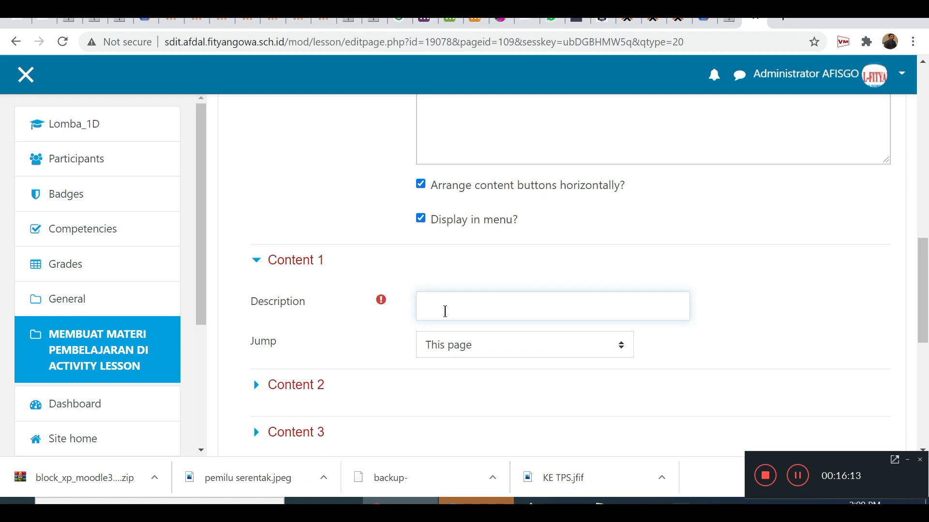
{"action": "type", "text": "Uji Pemaham 1"}
{"action": "left_click", "coordinate": [452, 345]}
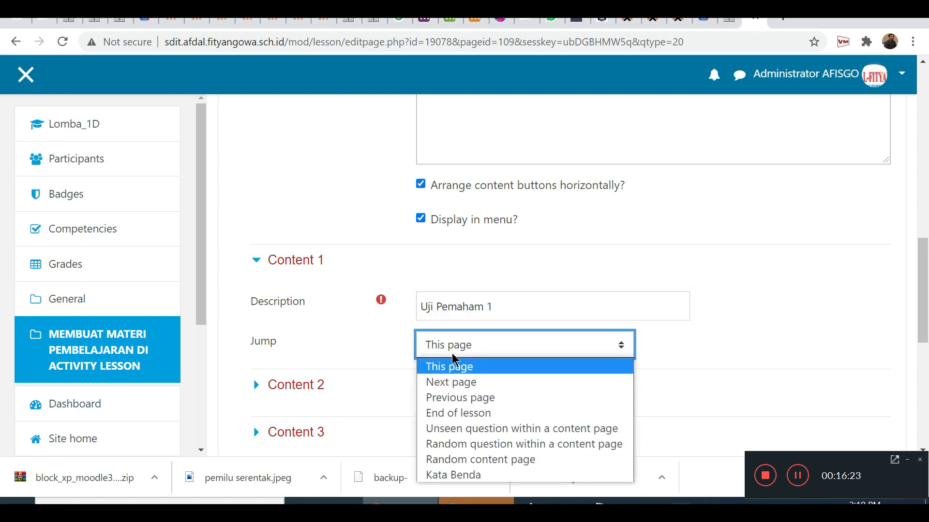
{"action": "left_click", "coordinate": [454, 382]}
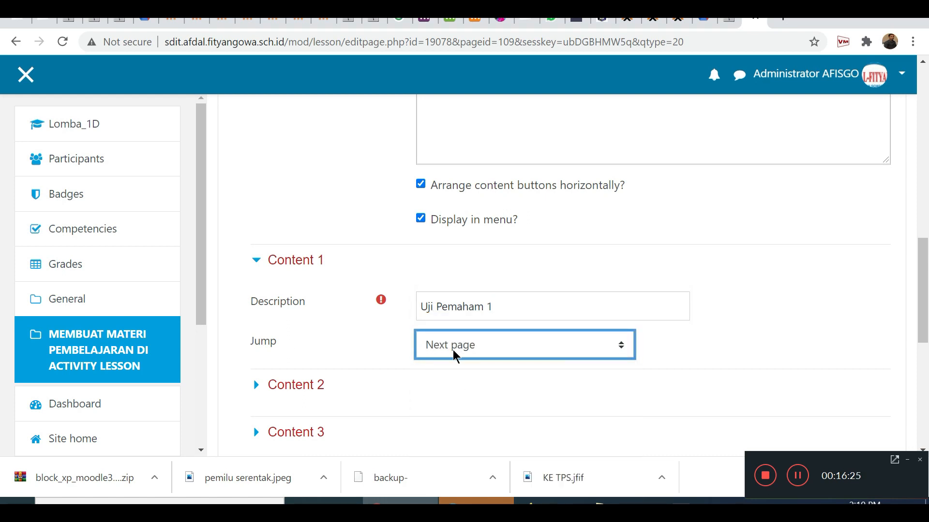
Save the "Kata benda di meja makan" content page to the lesson.
{"action": "scroll", "coordinate": [459, 353], "scroll_direction": "down", "scroll_amount": 5}
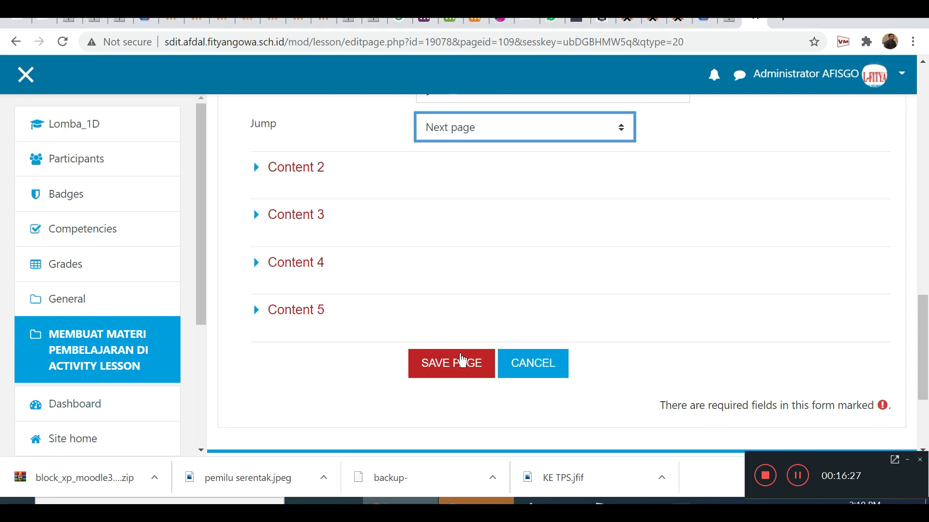
{"action": "left_click", "coordinate": [467, 366]}
{"action": "scroll", "coordinate": [466, 364], "scroll_direction": "up", "scroll_amount": 3}
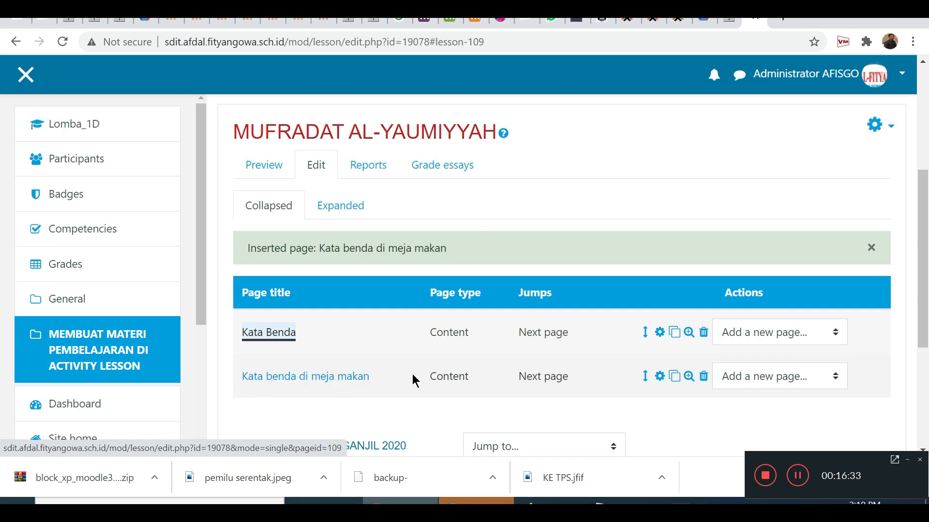
Add a question page of type Short answer after the "Kata benda di meja makan" page.
{"action": "scroll", "coordinate": [412, 373], "scroll_direction": "down", "scroll_amount": 1}
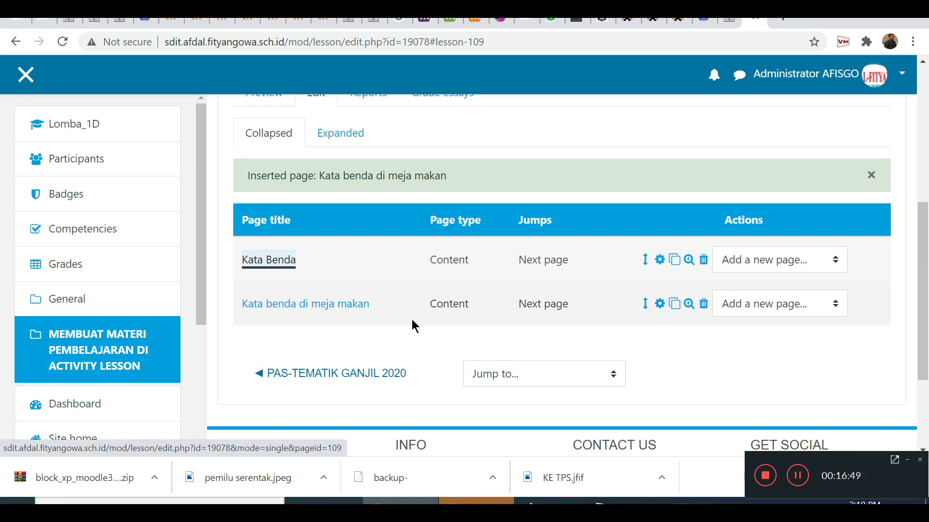
{"action": "left_click", "coordinate": [765, 310]}
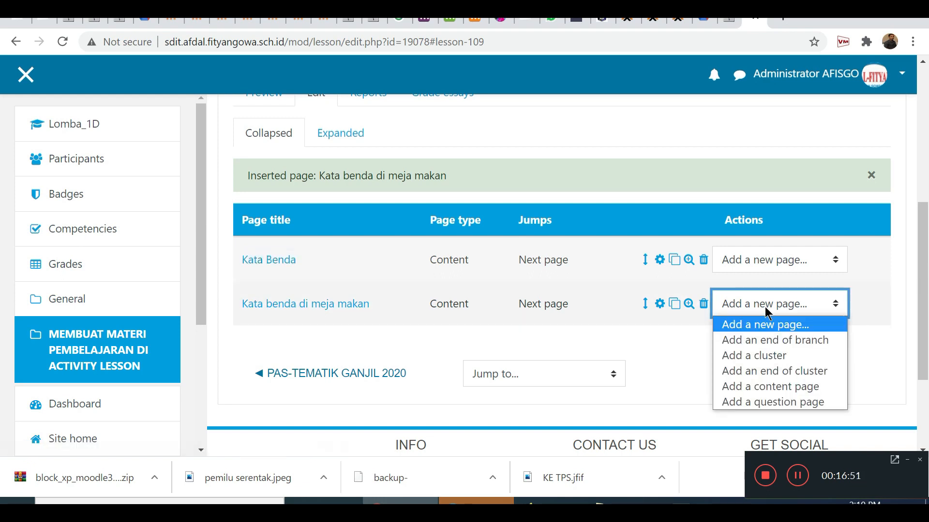
{"action": "left_click", "coordinate": [755, 403]}
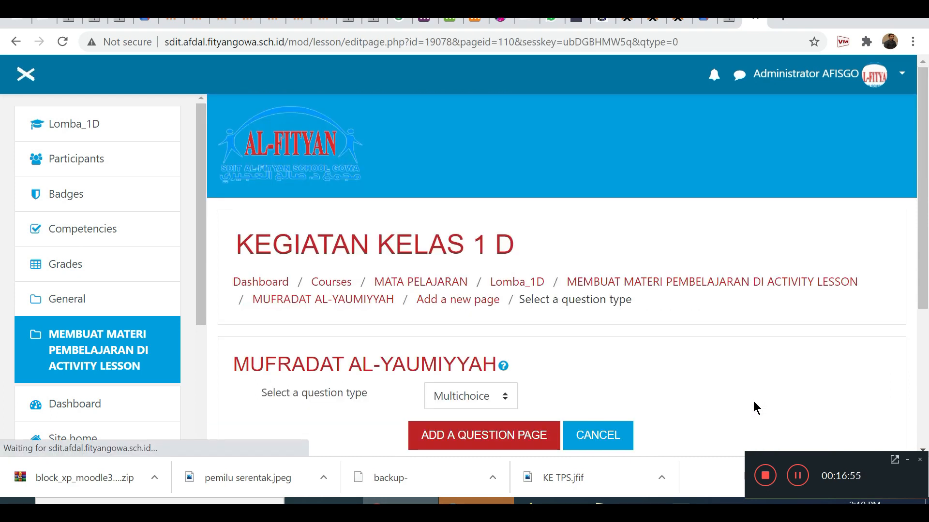
{"action": "scroll", "coordinate": [603, 367], "scroll_direction": "down", "scroll_amount": 3}
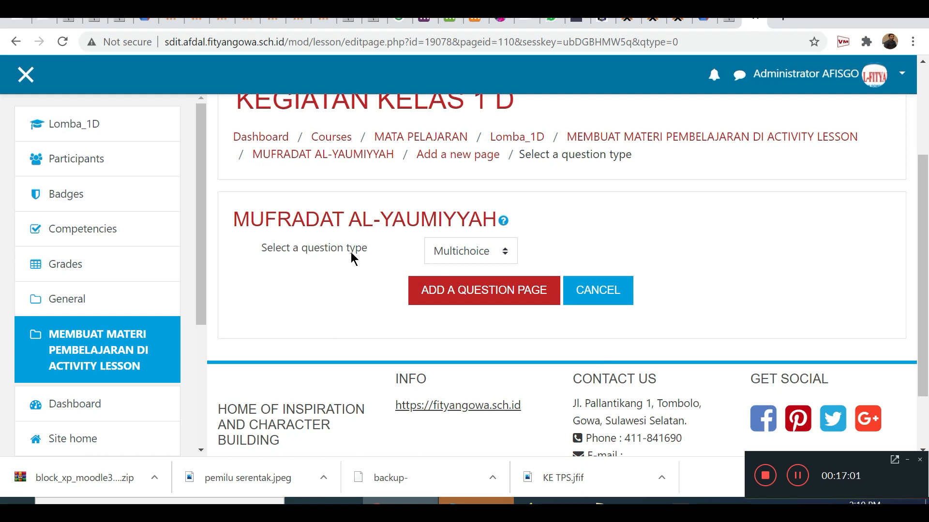
{"action": "left_click", "coordinate": [450, 253]}
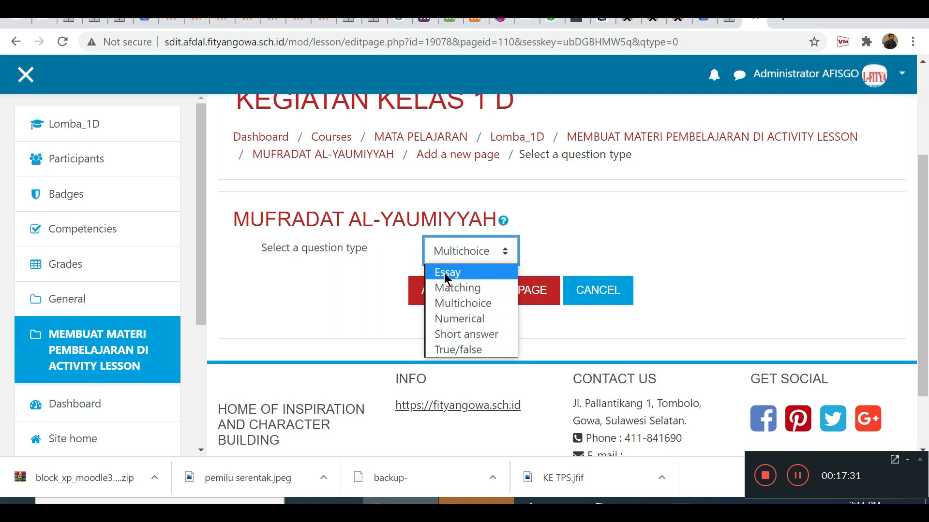
{"action": "left_click", "coordinate": [477, 335]}
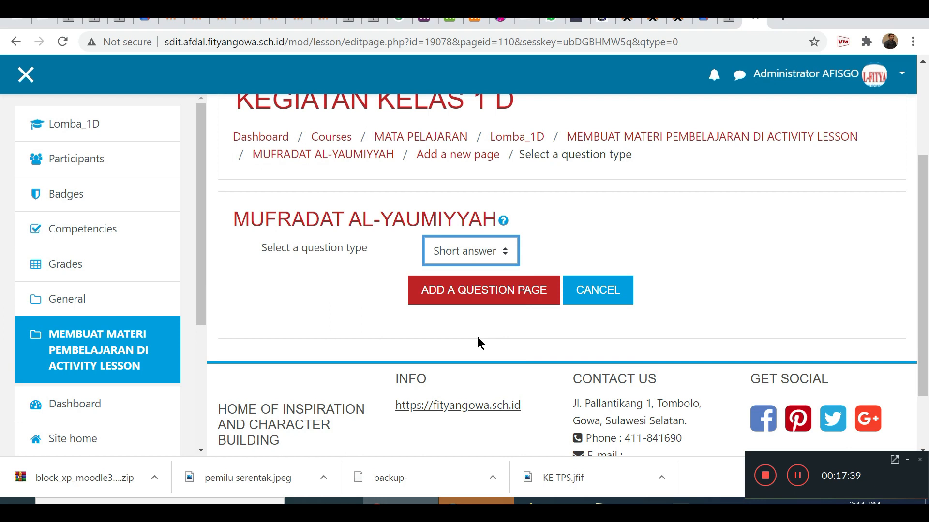
{"action": "left_click", "coordinate": [477, 295]}
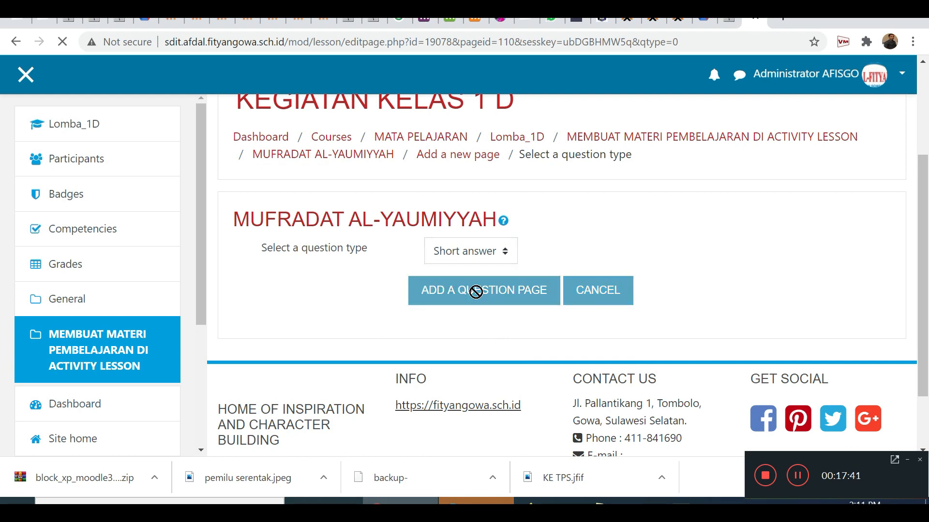
Enter "Uji Pemahaman Siswa 1" as the page title of the short answer question.
{"action": "scroll", "coordinate": [529, 346], "scroll_direction": "down", "scroll_amount": 4}
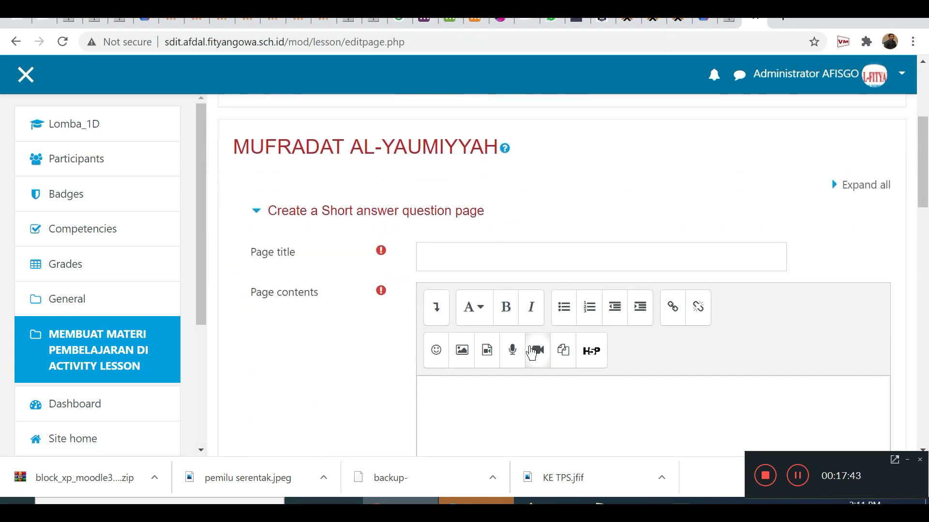
{"action": "left_click", "coordinate": [461, 257]}
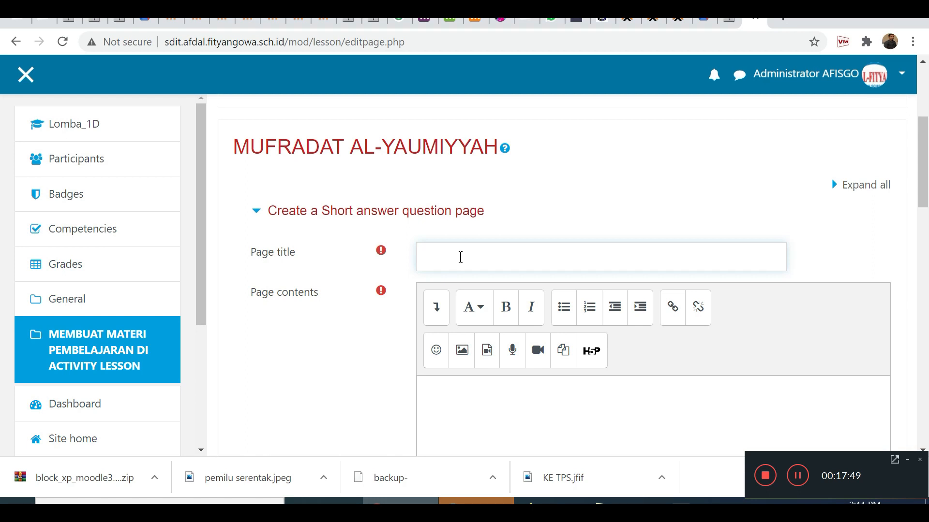
{"action": "type", "text": "Uji Pemahaman Siswa 1"}
Enter "Ketika kita makan biasanya kita menggunakan alat yang bernama piring. Apakah bahasa arab dari piring tersebut ?" as the page contents.
{"action": "scroll", "coordinate": [495, 251], "scroll_direction": "down", "scroll_amount": 3}
{"action": "left_click", "coordinate": [496, 247]}
{"action": "type", "text": "Nama"}
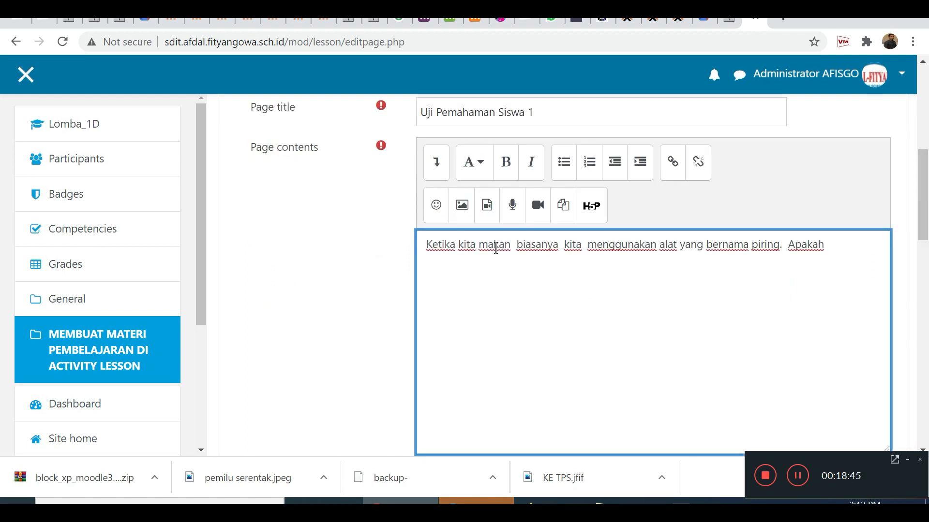
{"action": "type", "text": "b"}
{"action": "type", "text": "aha"}
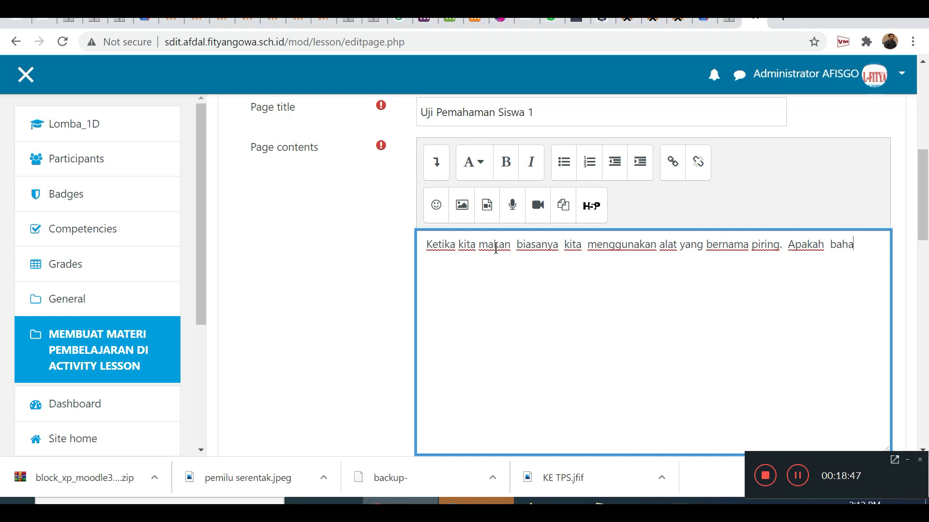
{"action": "type", "text": "sa arab dari  "}
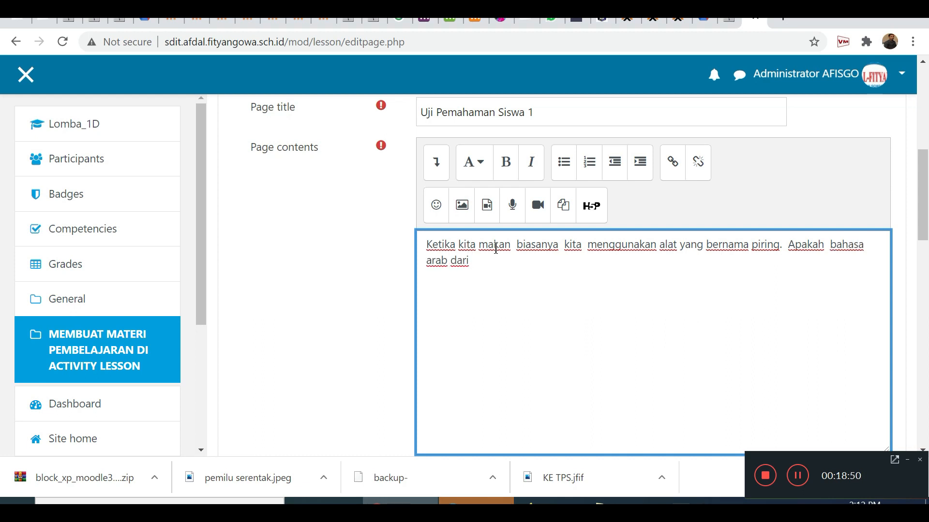
{"action": "type", "text": "piring tersebut ?"}
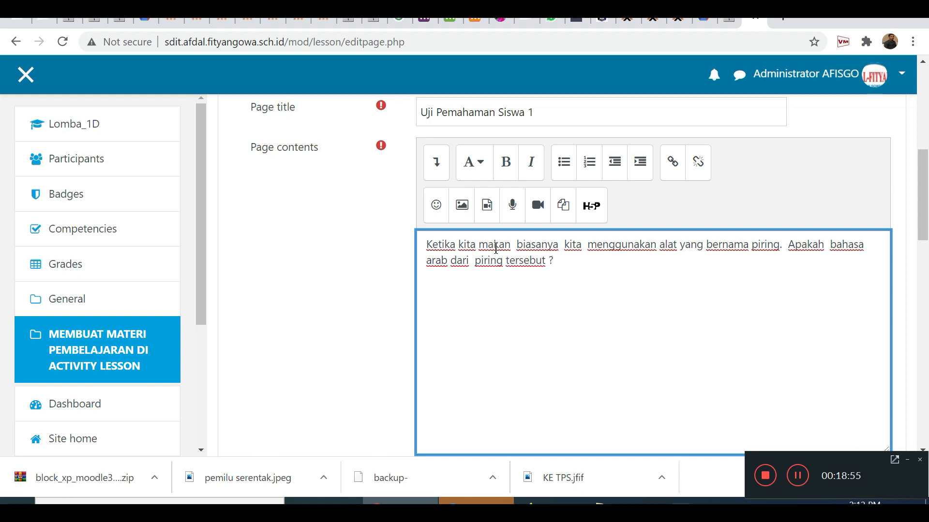
Enter "Sinnun" as the answer text of Answer 1.
{"action": "scroll", "coordinate": [527, 333], "scroll_direction": "down", "scroll_amount": 3}
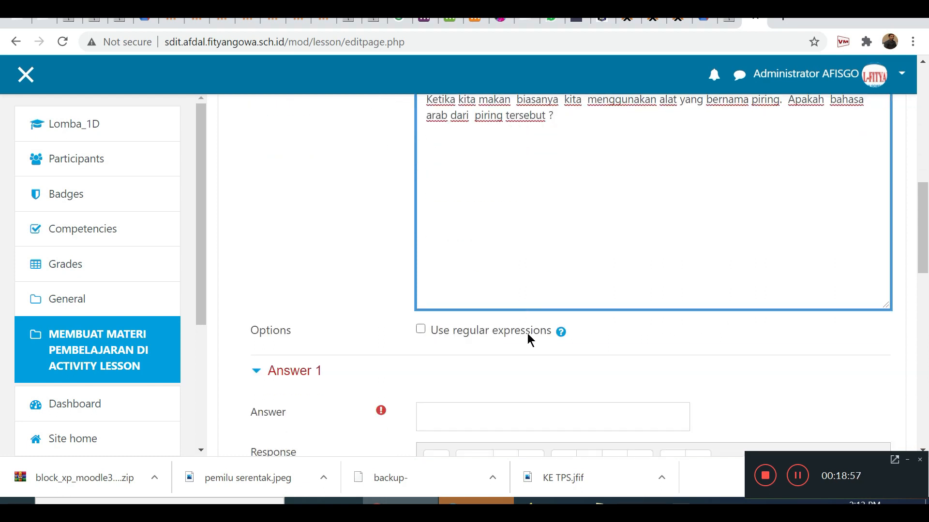
{"action": "scroll", "coordinate": [527, 337], "scroll_direction": "down", "scroll_amount": 3}
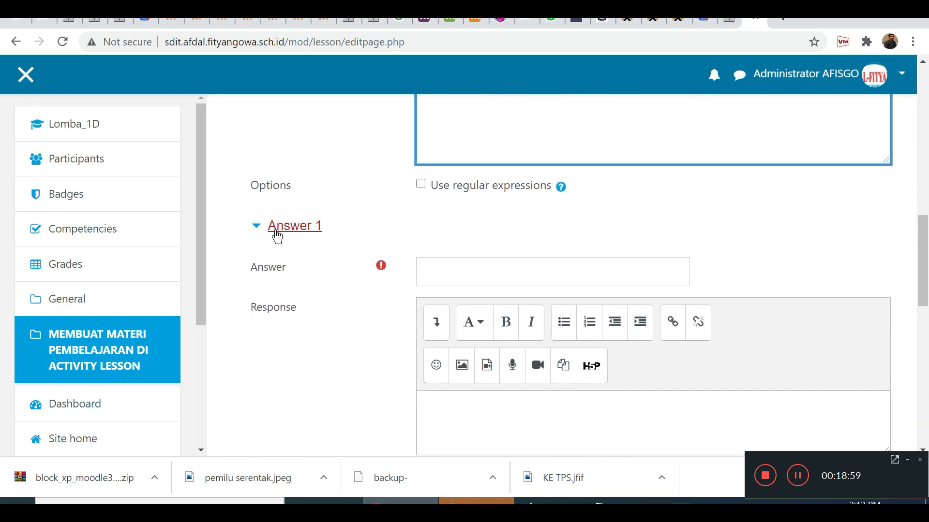
{"action": "left_click", "coordinate": [435, 272]}
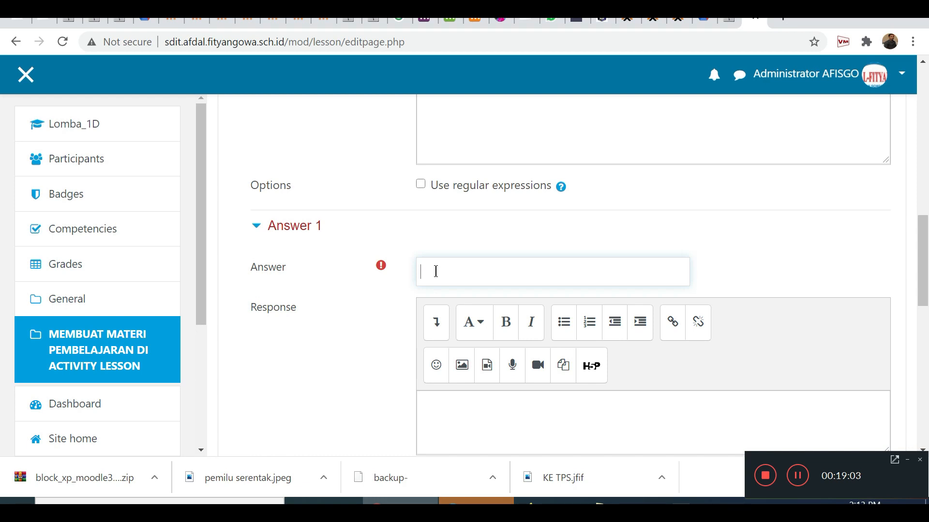
{"action": "type", "text": "Sinhun"}
Enter "MasyaAllah... benar. Silahkan lanjut ke materi berikutnya." as the response for Answer 1.
{"action": "scroll", "coordinate": [453, 315], "scroll_direction": "down", "scroll_amount": 3}
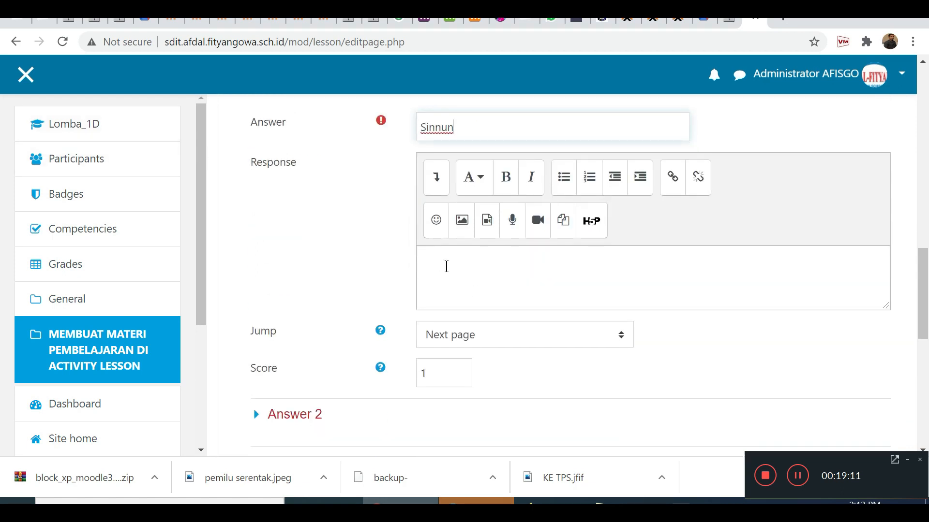
{"action": "left_click", "coordinate": [470, 280]}
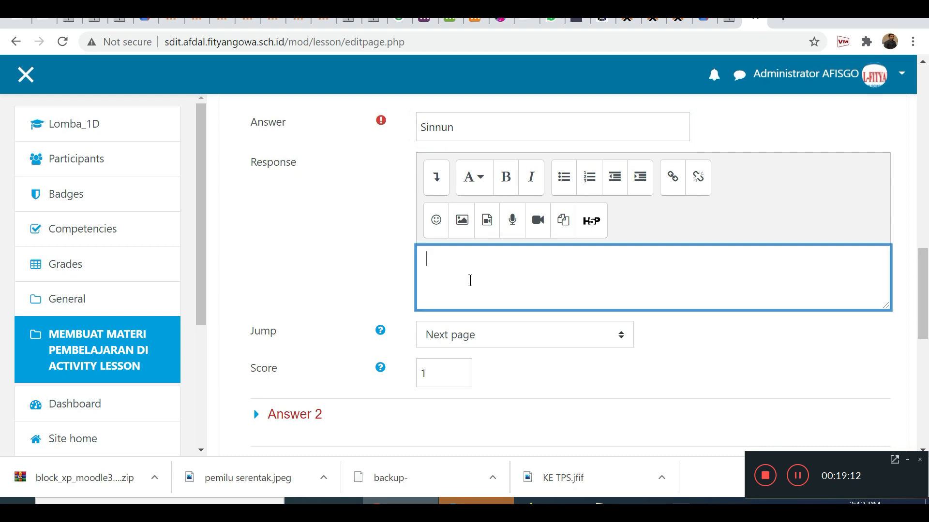
{"action": "type", "text": "Ma"}
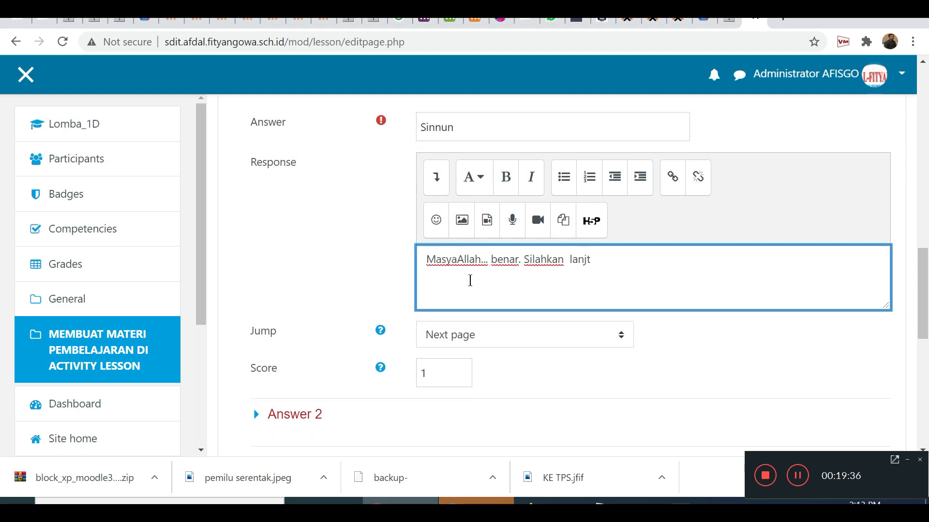
{"action": "key", "text": "BackSpace"}
{"action": "type", "text": "ut ke materi  bne"}
{"action": "key", "text": "BackSpace"}
{"action": "key", "text": "BackSpace"}
{"action": "type", "text": "erikutnya."}
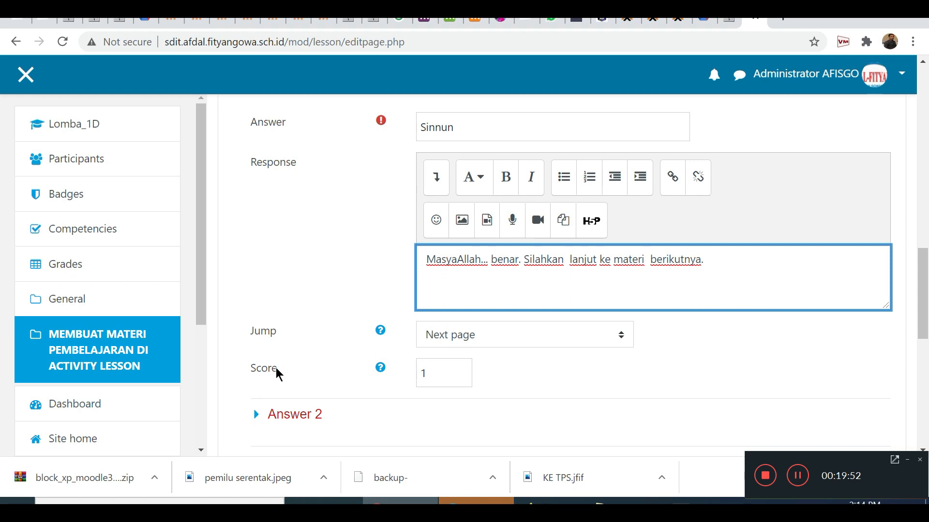
{"action": "left_click", "coordinate": [446, 378]}
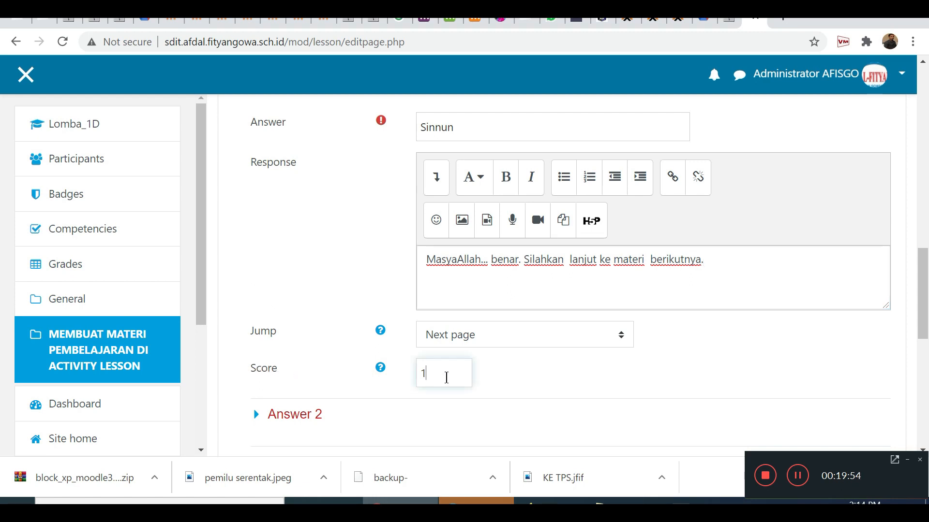
{"action": "scroll", "coordinate": [446, 377], "scroll_direction": "down", "scroll_amount": 1}
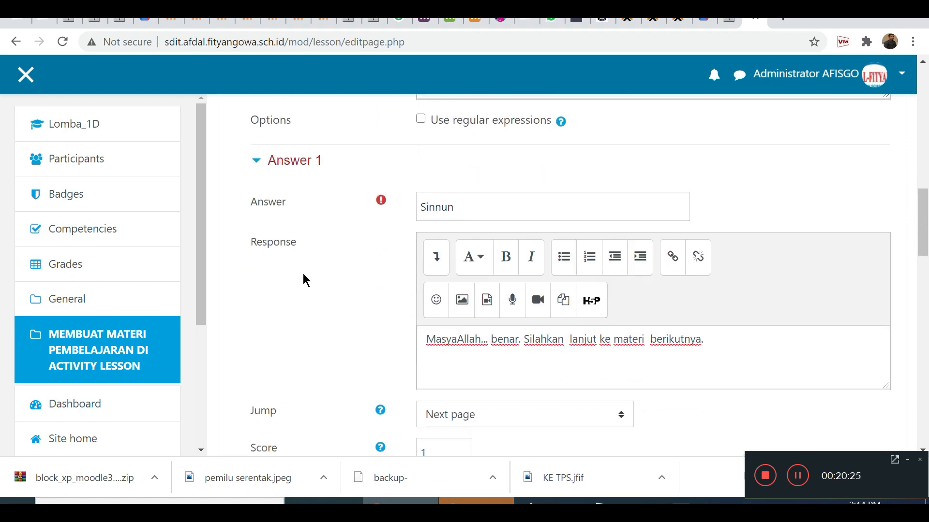
{"action": "scroll", "coordinate": [303, 274], "scroll_direction": "down", "scroll_amount": 2}
{"action": "scroll", "coordinate": [303, 274], "scroll_direction": "down", "scroll_amount": 1}
{"action": "scroll", "coordinate": [302, 276], "scroll_direction": "up", "scroll_amount": 5}
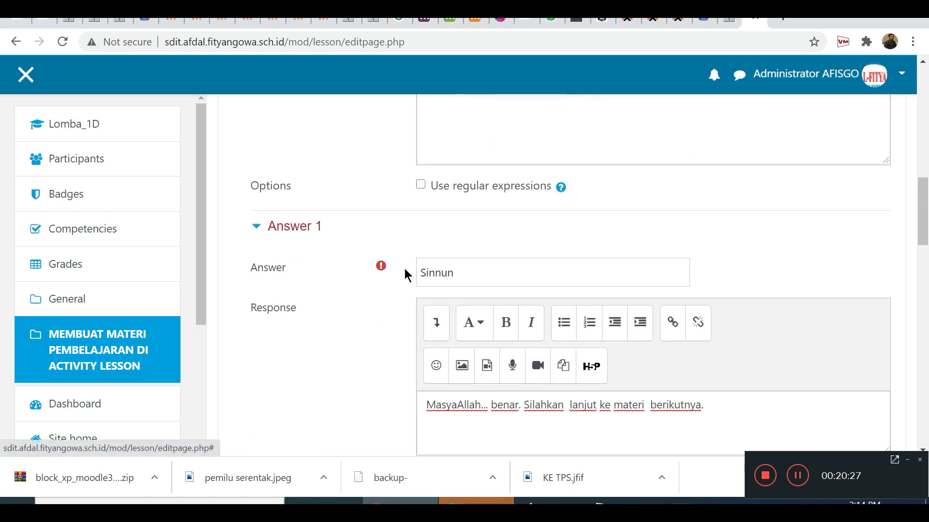
{"action": "left_click", "coordinate": [460, 271]}
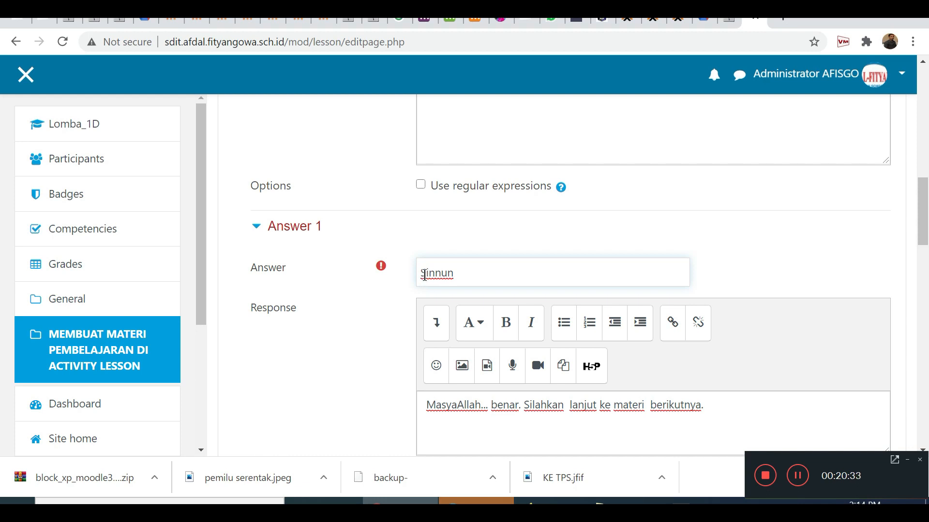
Expand Answer 2 and enter the uppercase variant "SINNUN" as its answer text.
{"action": "scroll", "coordinate": [425, 275], "scroll_direction": "down", "scroll_amount": 5}
{"action": "scroll", "coordinate": [425, 275], "scroll_direction": "down", "scroll_amount": 3}
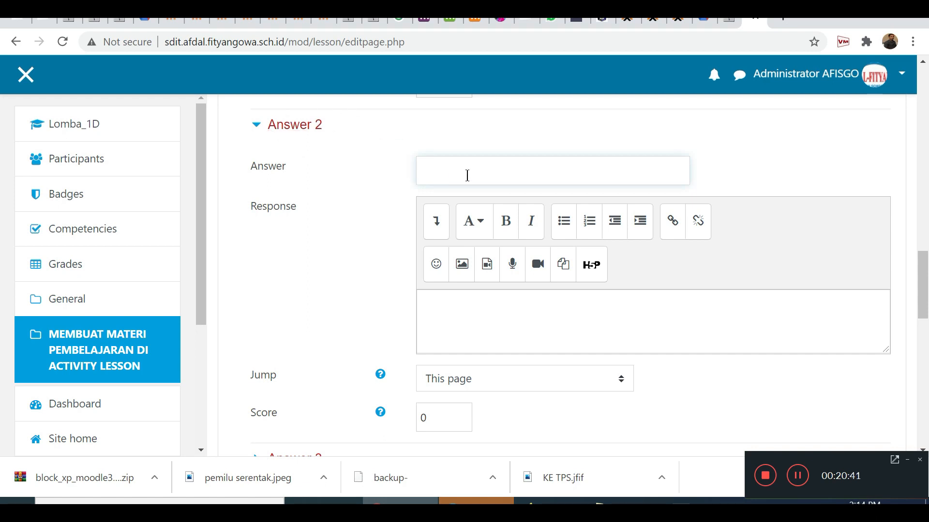
{"action": "scroll", "coordinate": [467, 175], "scroll_direction": "up", "scroll_amount": 7}
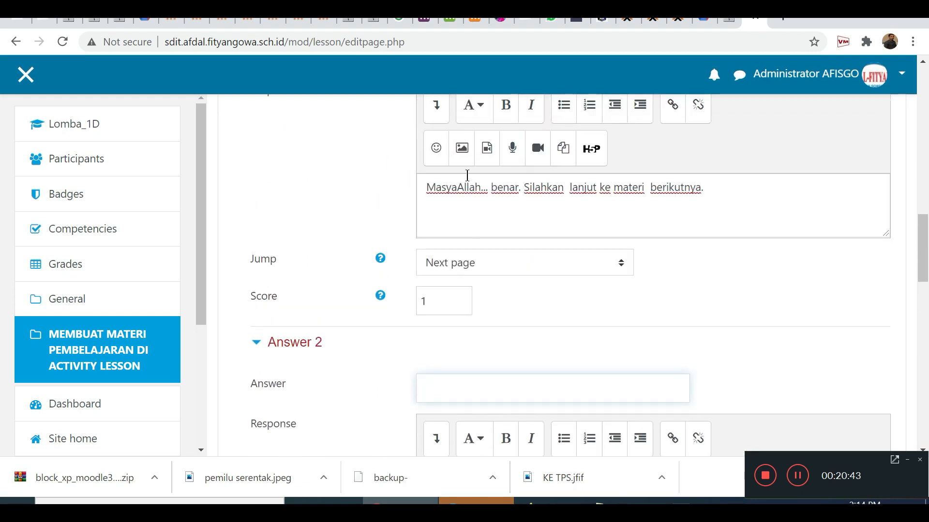
{"action": "left_click_drag", "start_coordinate": [476, 199], "coordinate": [419, 199]}
{"action": "scroll", "coordinate": [390, 196], "scroll_direction": "down", "scroll_amount": 5}
{"action": "left_click", "coordinate": [443, 247]}
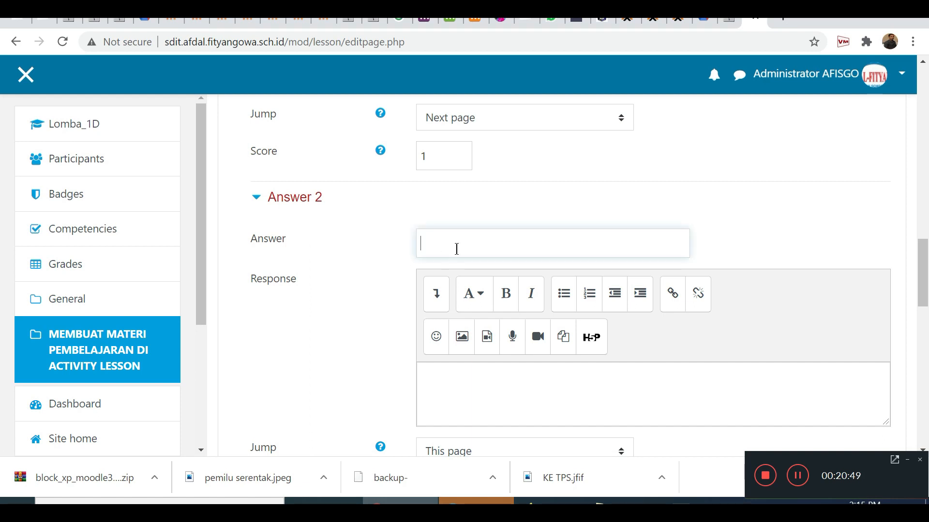
{"action": "type", "text": "SINNUN"}
Copy the response text of Answer 1 into the response of Answer 2.
{"action": "scroll", "coordinate": [383, 276], "scroll_direction": "up", "scroll_amount": 5}
{"action": "left_click_drag", "start_coordinate": [426, 260], "coordinate": [715, 264]}
{"action": "key", "text": "ctrl+c"}
{"action": "scroll", "coordinate": [523, 309], "scroll_direction": "down", "scroll_amount": 3}
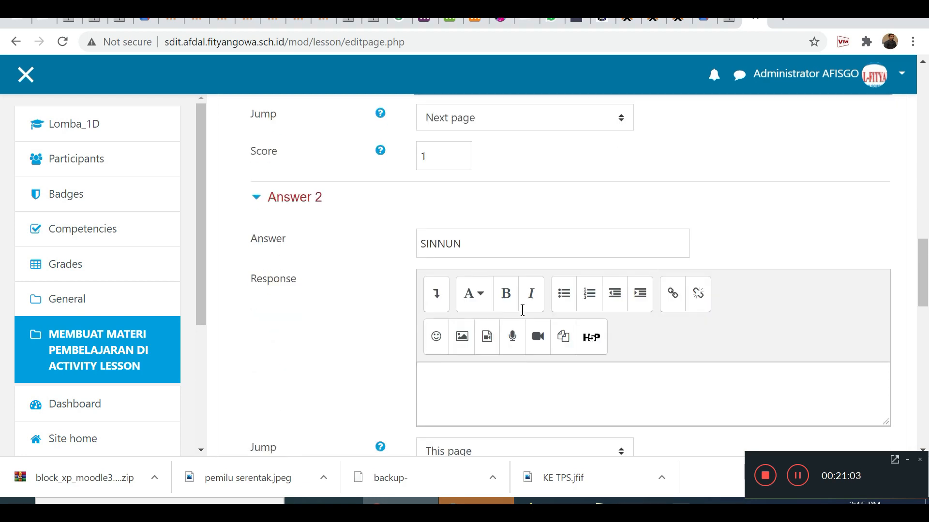
{"action": "scroll", "coordinate": [523, 309], "scroll_direction": "down", "scroll_amount": 3}
{"action": "left_click", "coordinate": [475, 239]}
{"action": "key", "text": "ctrl+v"}
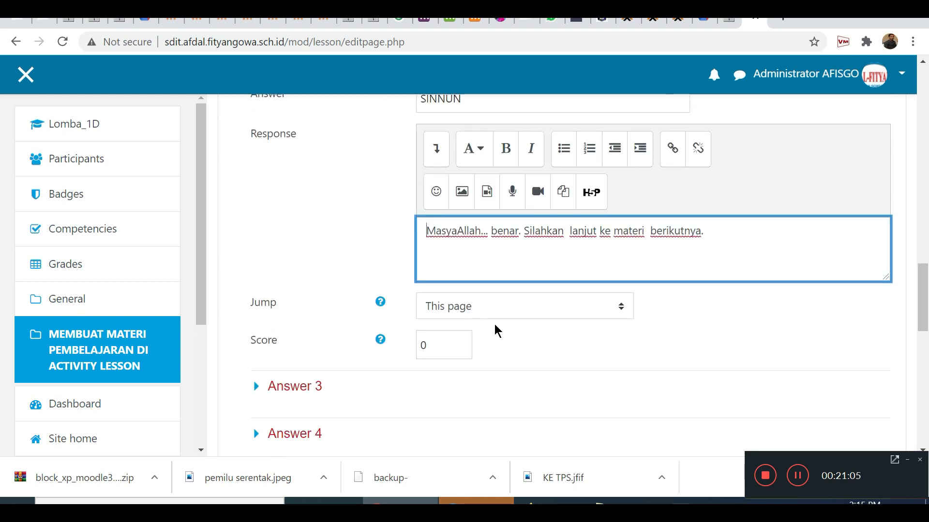
Set the jump of Answer 2 to Next page and its score to 1.
{"action": "left_click", "coordinate": [468, 312]}
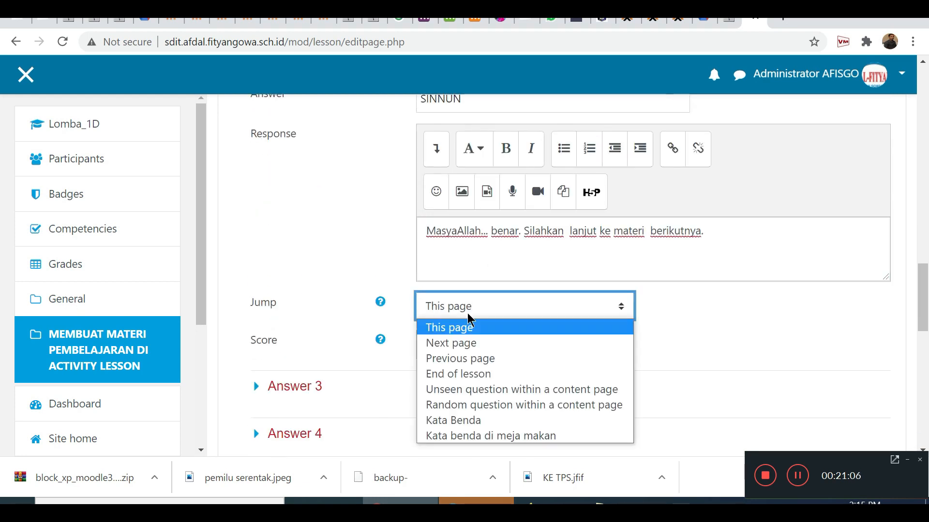
{"action": "left_click", "coordinate": [460, 344]}
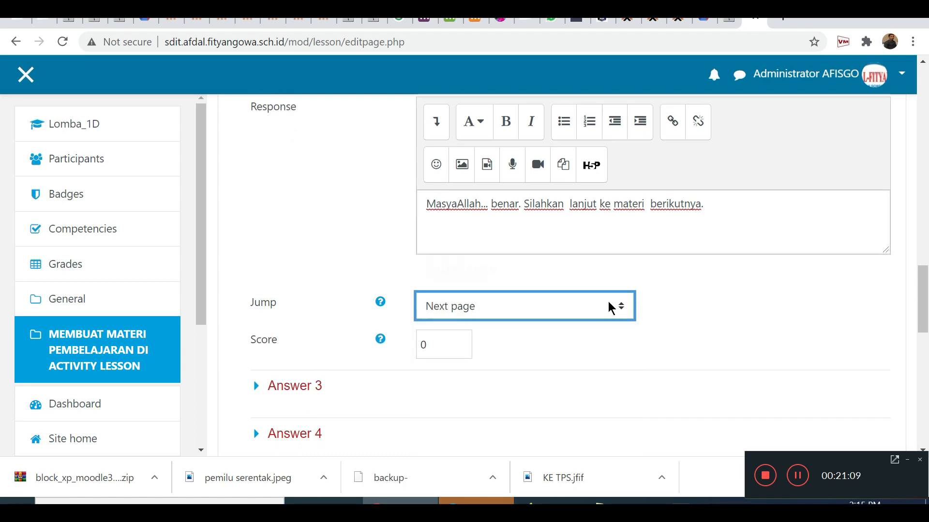
{"action": "left_click", "coordinate": [436, 344]}
{"action": "left_click_drag", "start_coordinate": [435, 344], "coordinate": [410, 348]}
{"action": "type", "text": "1"}
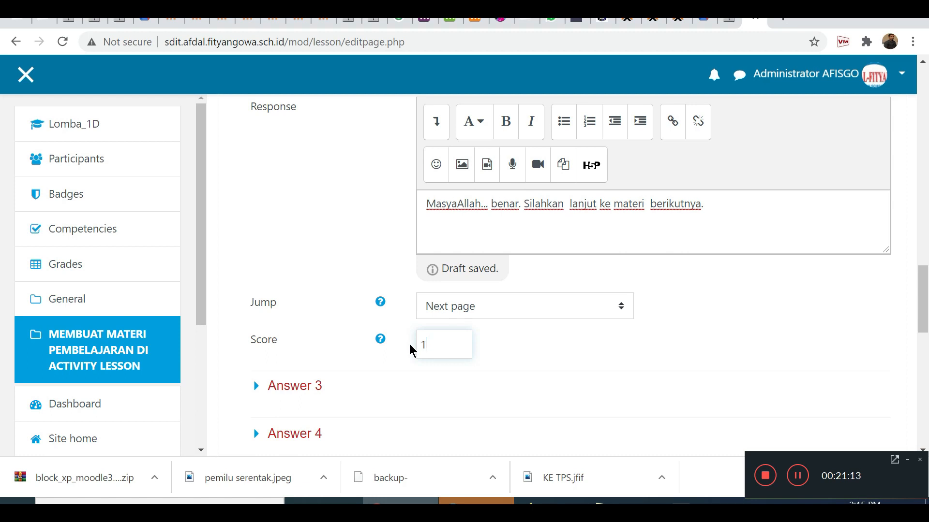
{"action": "scroll", "coordinate": [458, 348], "scroll_direction": "down", "scroll_amount": 1}
{"action": "scroll", "coordinate": [458, 349], "scroll_direction": "down", "scroll_amount": 2}
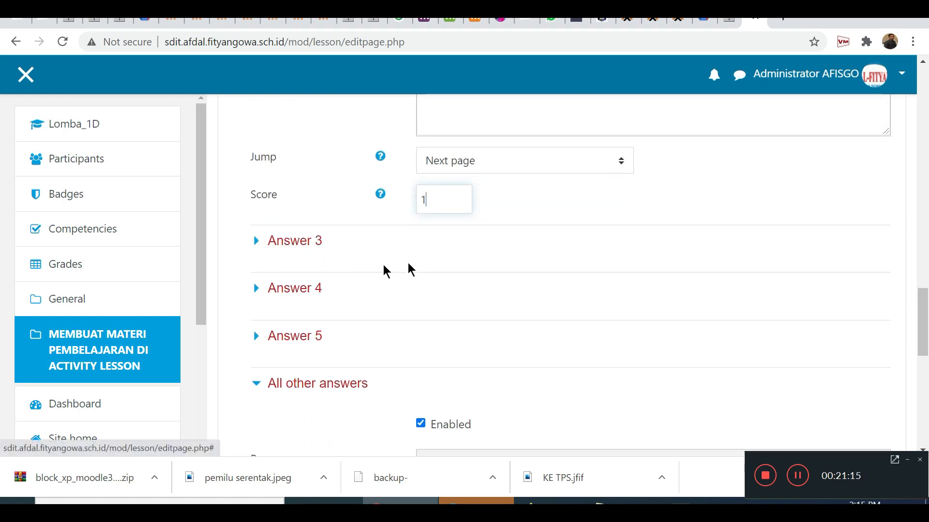
{"action": "scroll", "coordinate": [416, 263], "scroll_direction": "up", "scroll_amount": 6}
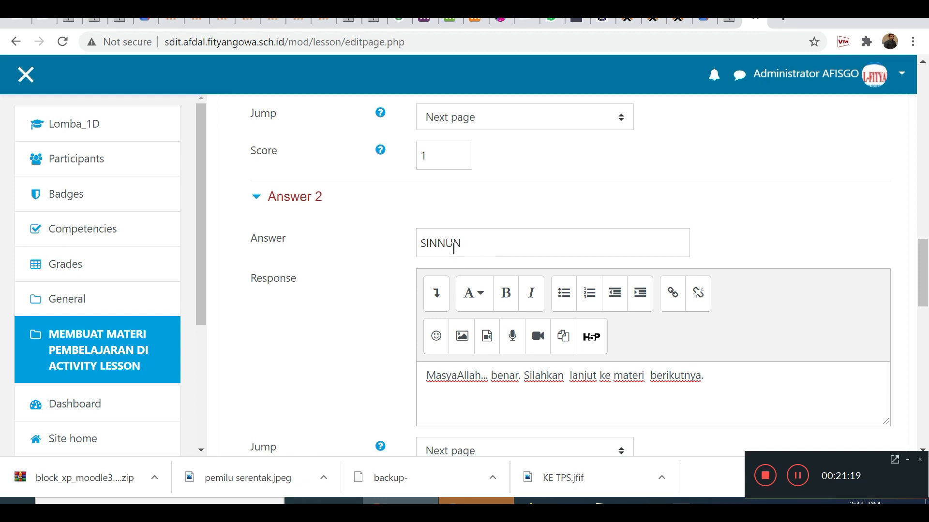
{"action": "scroll", "coordinate": [458, 252], "scroll_direction": "down", "scroll_amount": 3}
{"action": "scroll", "coordinate": [458, 252], "scroll_direction": "down", "scroll_amount": 1}
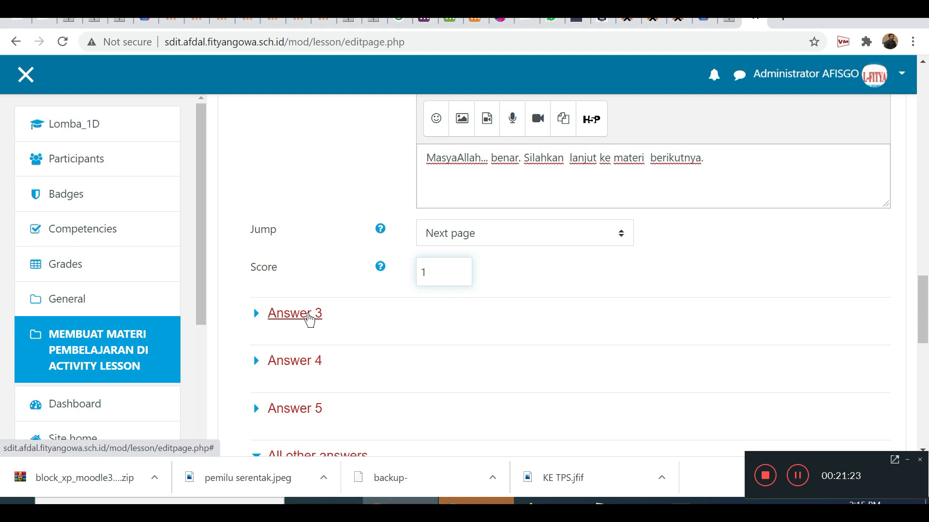
Enter "waduh... salah itu... silahkan ananda baca kembali ya materinya." as the response for All other answers.
{"action": "scroll", "coordinate": [244, 347], "scroll_direction": "down", "scroll_amount": 2}
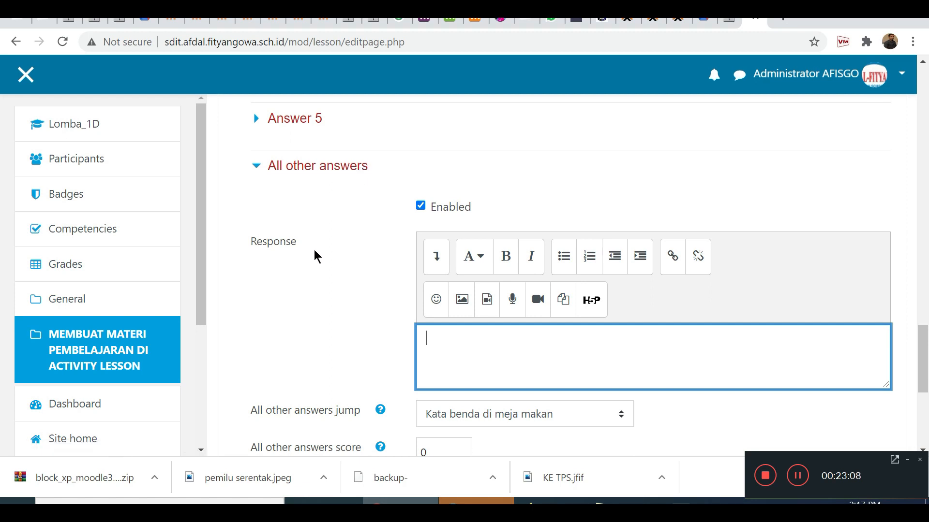
{"action": "scroll", "coordinate": [332, 269], "scroll_direction": "up", "scroll_amount": 3}
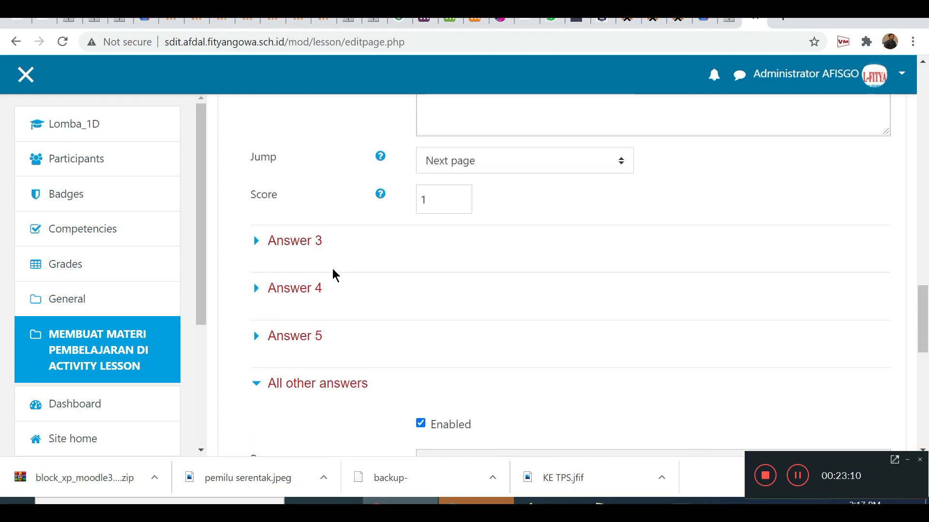
{"action": "scroll", "coordinate": [334, 271], "scroll_direction": "up", "scroll_amount": 4}
{"action": "scroll", "coordinate": [385, 321], "scroll_direction": "down", "scroll_amount": 7}
{"action": "scroll", "coordinate": [368, 286], "scroll_direction": "down", "scroll_amount": 1}
{"action": "scroll", "coordinate": [309, 146], "scroll_direction": "up", "scroll_amount": 1}
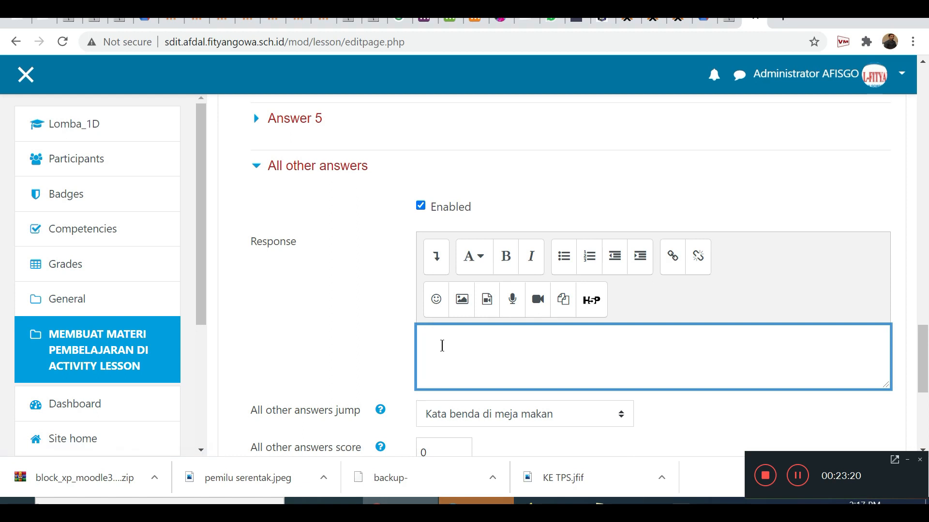
{"action": "type", "text": "waduh... salah itu.."}
{"action": "type", "text": "silahkan ananda"}
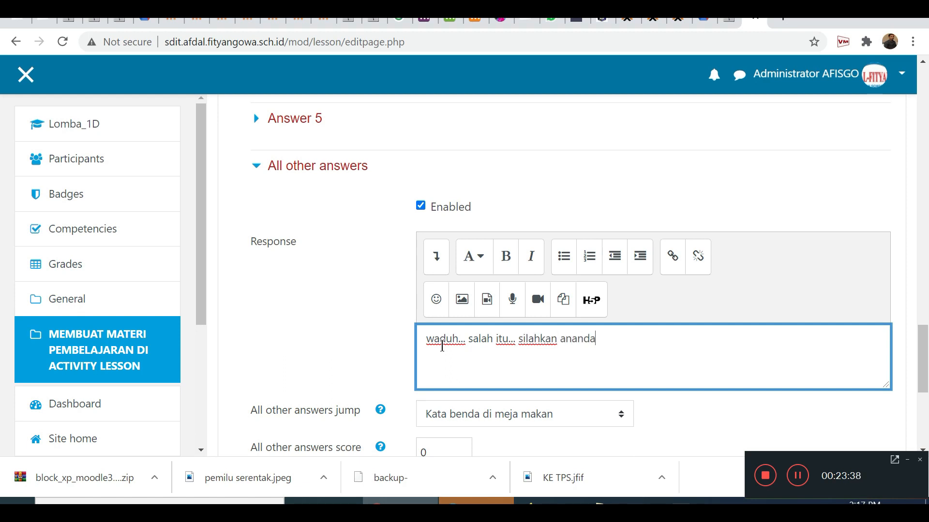
{"action": "type", "text": " baca kembal"}
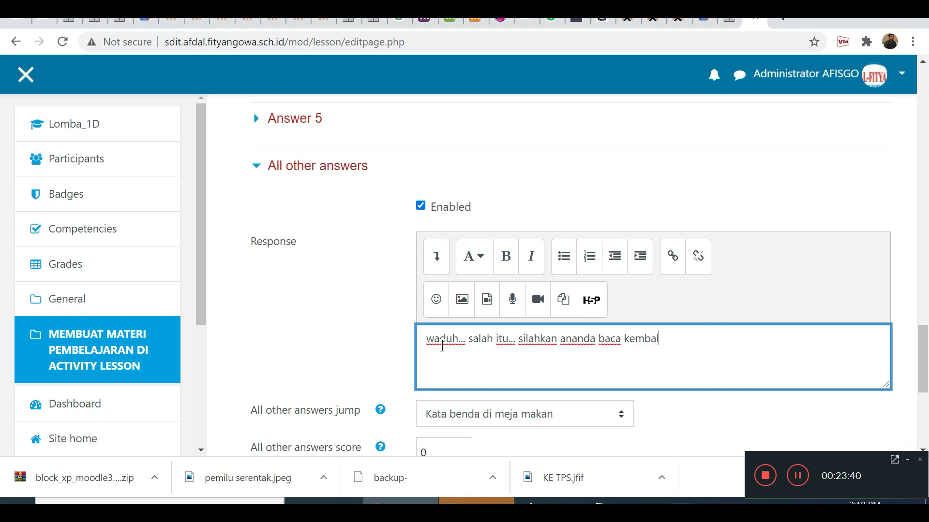
{"action": "type", "text": "i ya materinya."}
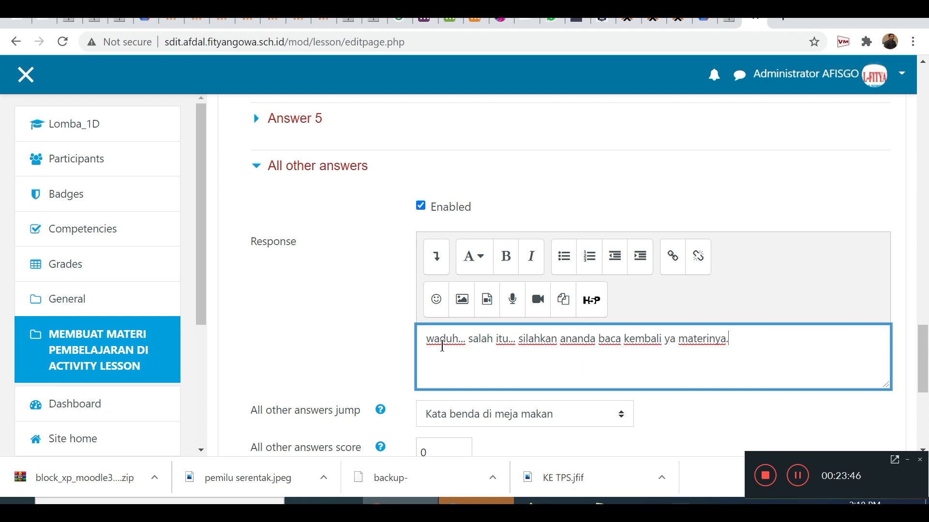
Set the jump for All other answers to This page.
{"action": "left_click", "coordinate": [497, 408]}
{"action": "left_click", "coordinate": [478, 282]}
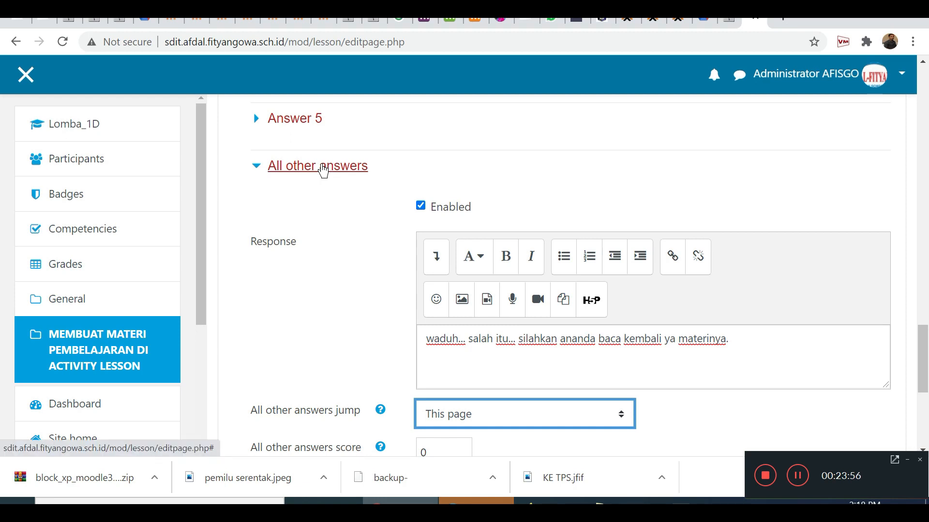
{"action": "scroll", "coordinate": [334, 287], "scroll_direction": "down", "scroll_amount": 1}
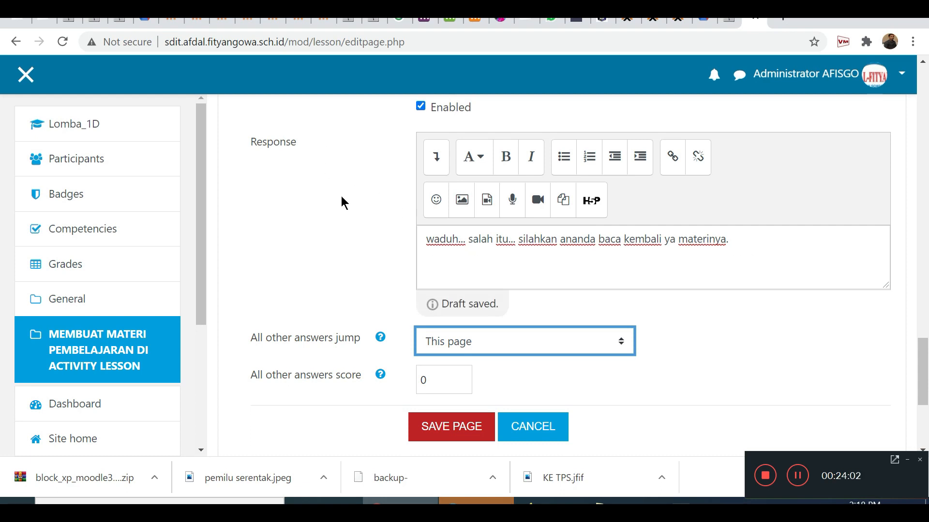
{"action": "scroll", "coordinate": [348, 203], "scroll_direction": "up", "scroll_amount": 1}
{"action": "scroll", "coordinate": [447, 317], "scroll_direction": "down", "scroll_amount": 1}
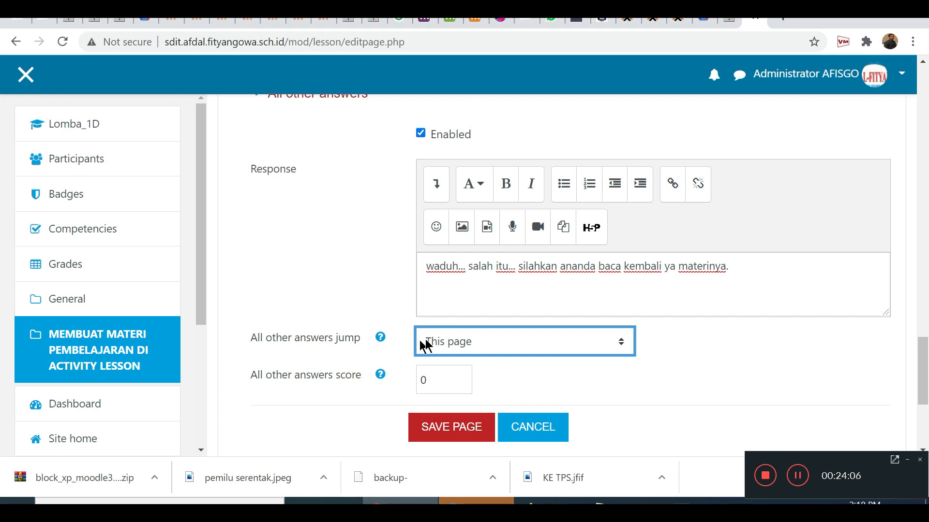
Set the jump for All other answers to Kata benda di meja makan and save the question page.
{"action": "left_click", "coordinate": [450, 341]}
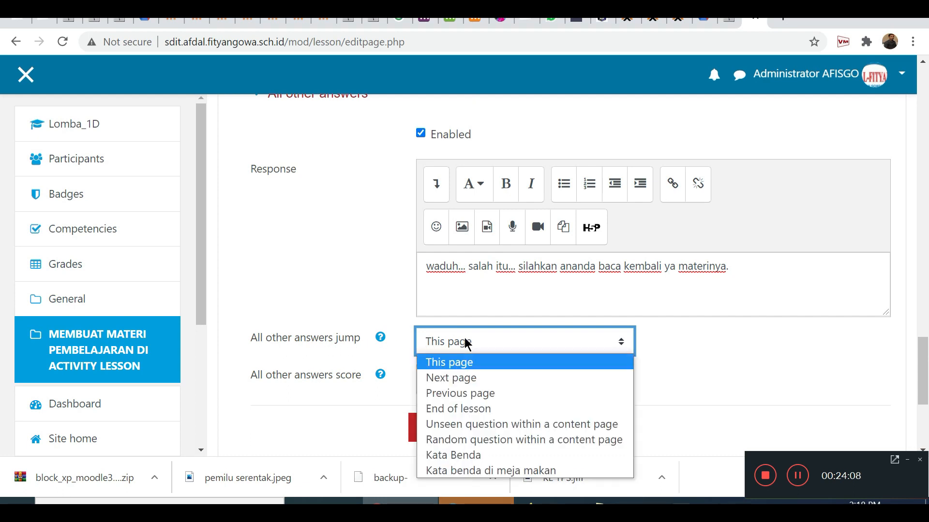
{"action": "left_click", "coordinate": [485, 471]}
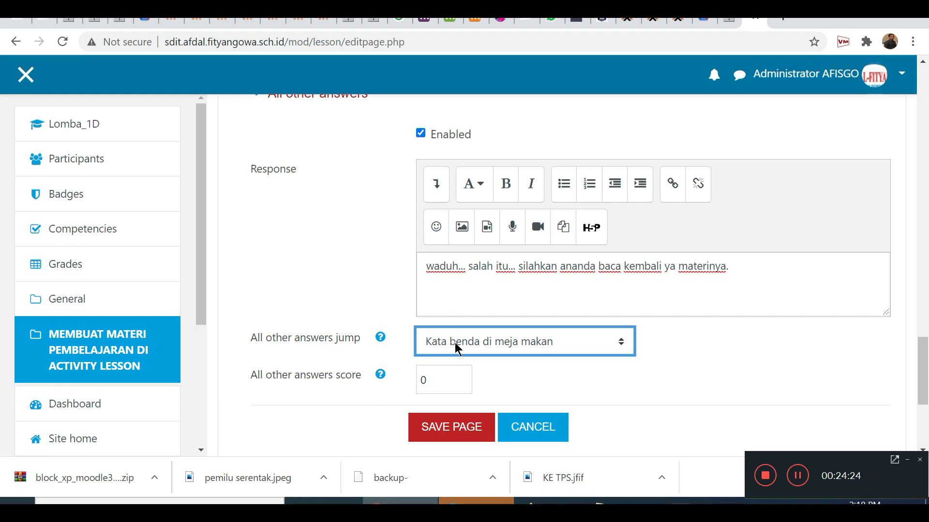
{"action": "left_click", "coordinate": [451, 438]}
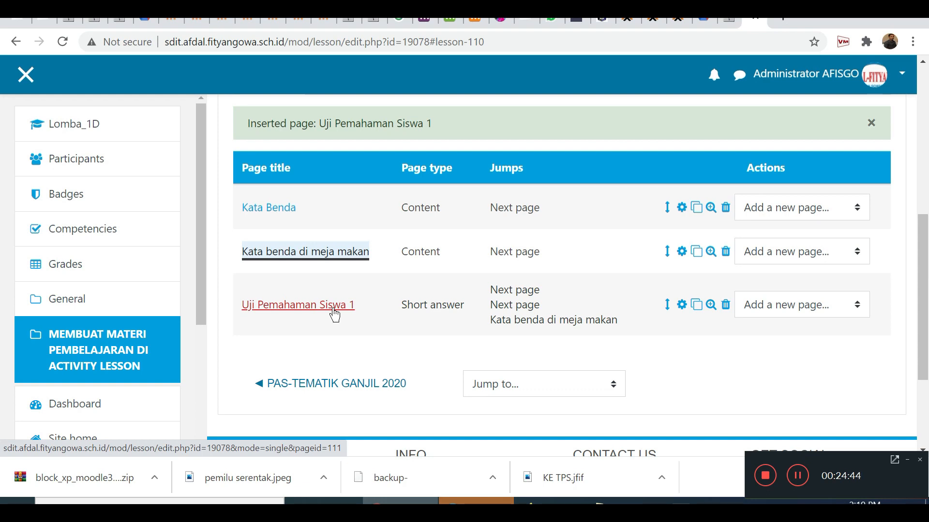
Add a content page after Uji Pemahaman Siswa 1 and title it "Kata benda di ruang tamu".
{"action": "left_click", "coordinate": [786, 308]}
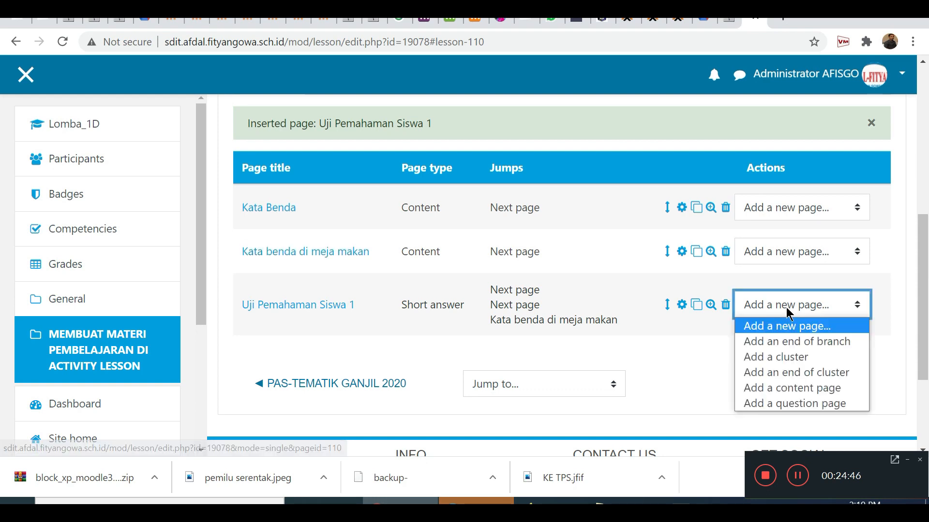
{"action": "left_click", "coordinate": [785, 391]}
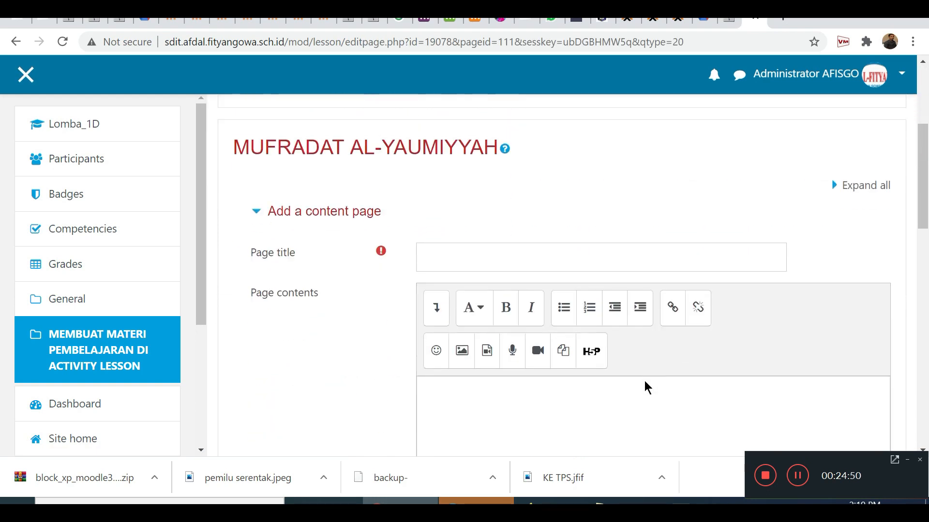
{"action": "scroll", "coordinate": [643, 382], "scroll_direction": "down", "scroll_amount": 2}
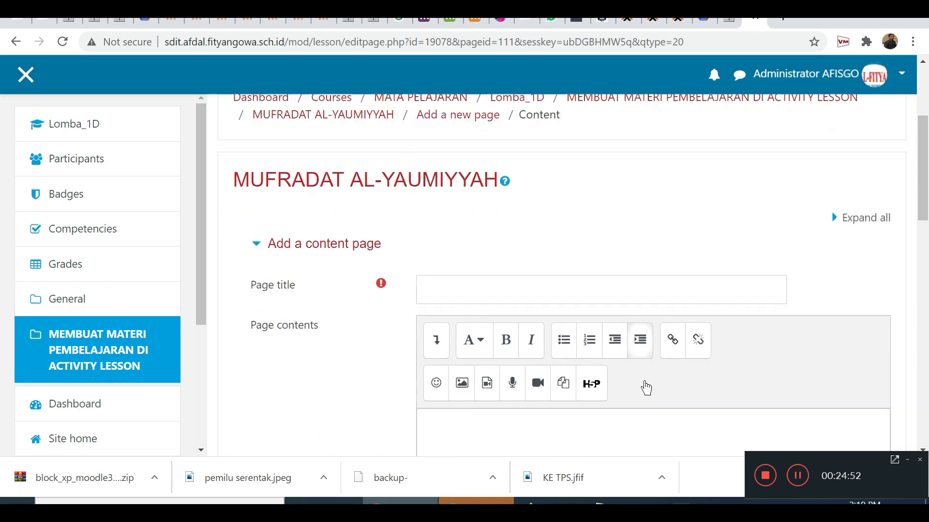
{"action": "left_click", "coordinate": [470, 261]}
{"action": "type", "text": "K"}
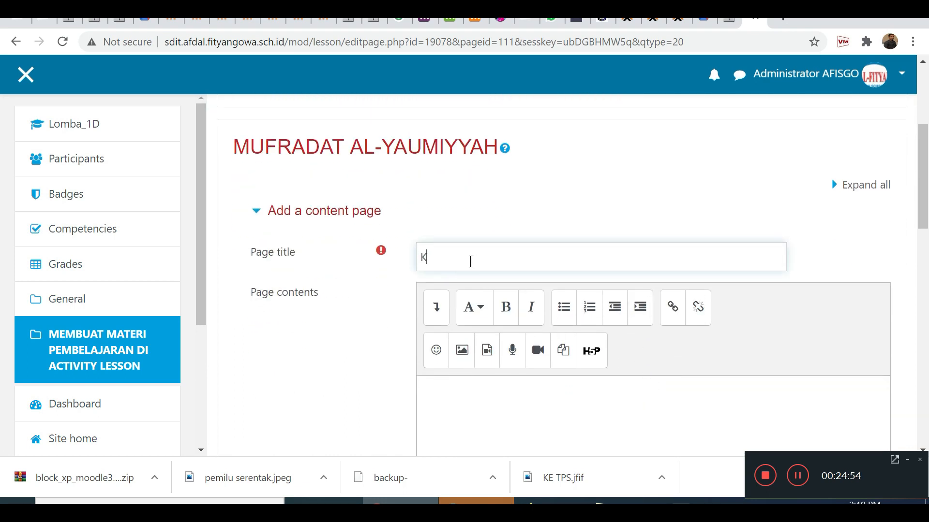
{"action": "type", "text": "ata  bend"}
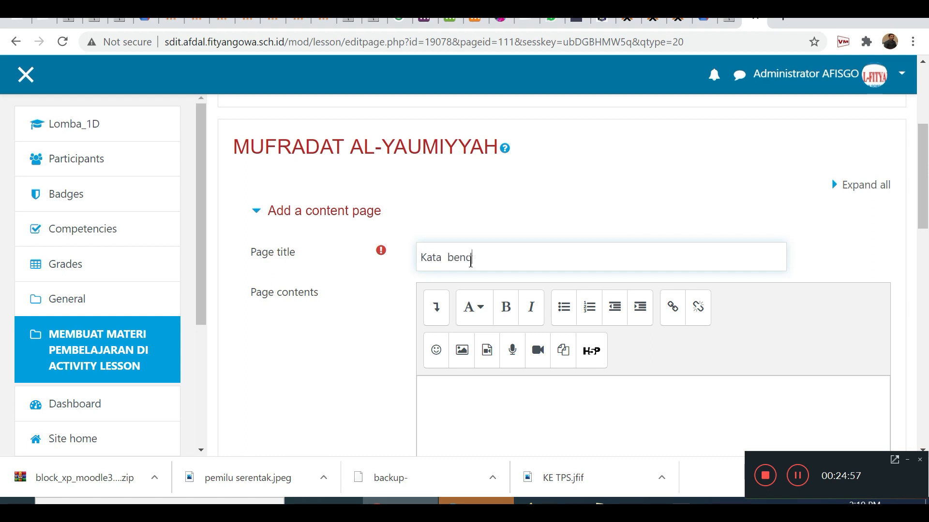
{"action": "type", "text": "a  di  ruang  tamu"}
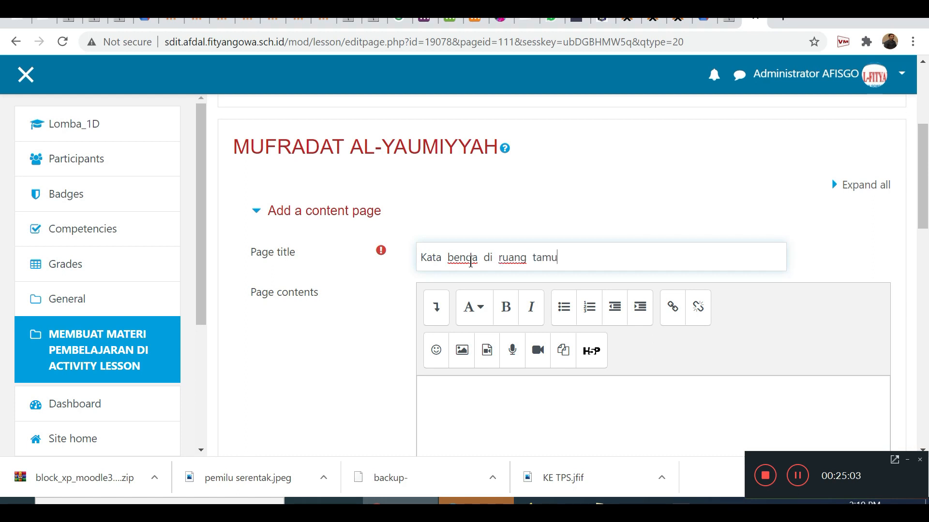
Enter "Di sini adalah materi kata benda di ruang tamu." as the page contents.
{"action": "scroll", "coordinate": [491, 296], "scroll_direction": "down", "scroll_amount": 3}
{"action": "left_click", "coordinate": [491, 288]}
{"action": "type", "text": "Di "}
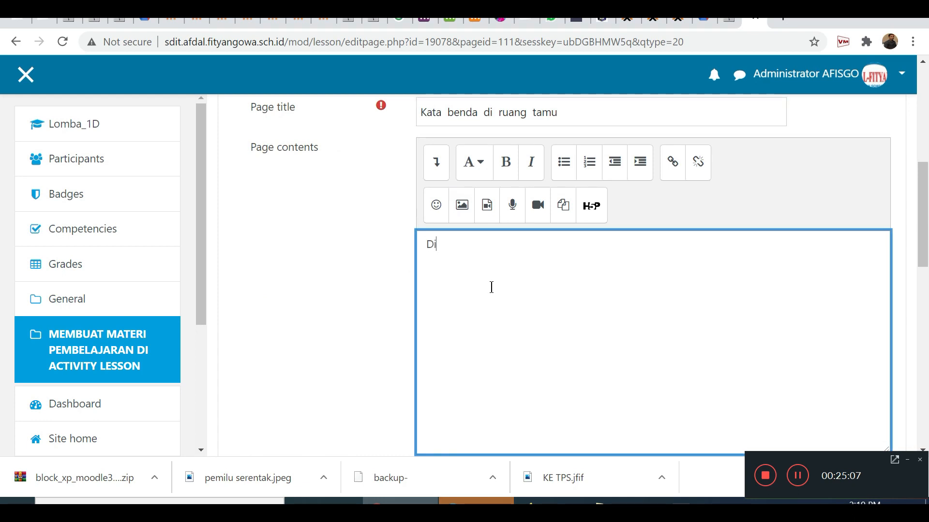
{"action": "type", "text": "sini adalah materi kata bednda di ruang"}
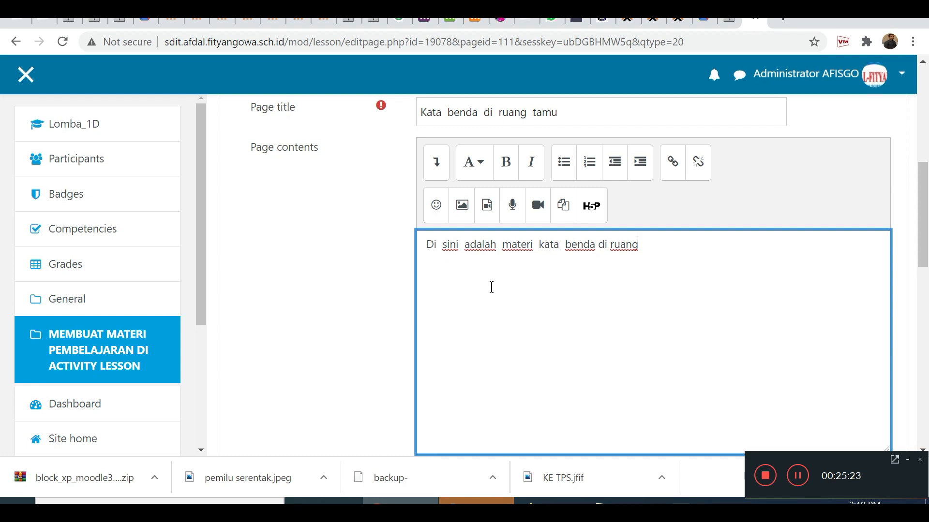
{"action": "type", "text": " ta"}
Describe Content 1 as "Uji pemahaman 2" and set its jump to Next page.
{"action": "scroll", "coordinate": [373, 329], "scroll_direction": "down", "scroll_amount": 3}
{"action": "scroll", "coordinate": [375, 329], "scroll_direction": "down", "scroll_amount": 2}
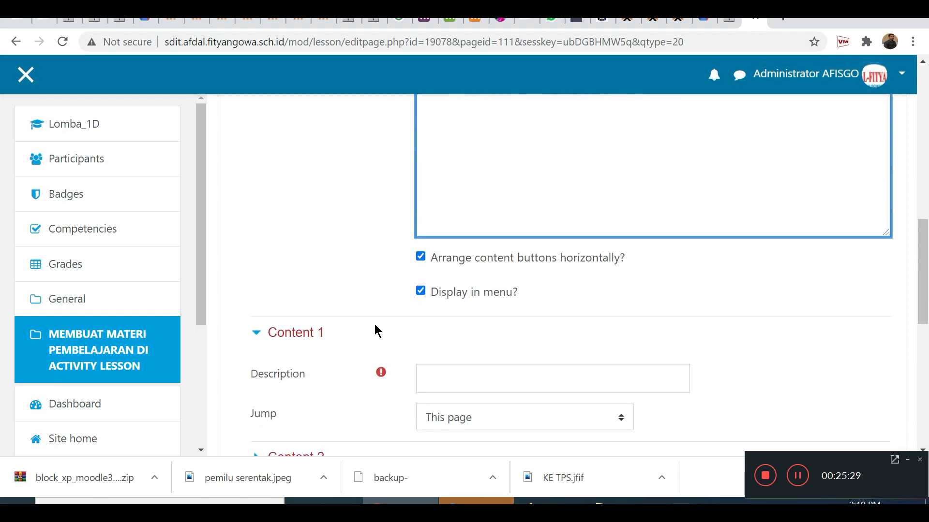
{"action": "scroll", "coordinate": [377, 327], "scroll_direction": "down", "scroll_amount": 2}
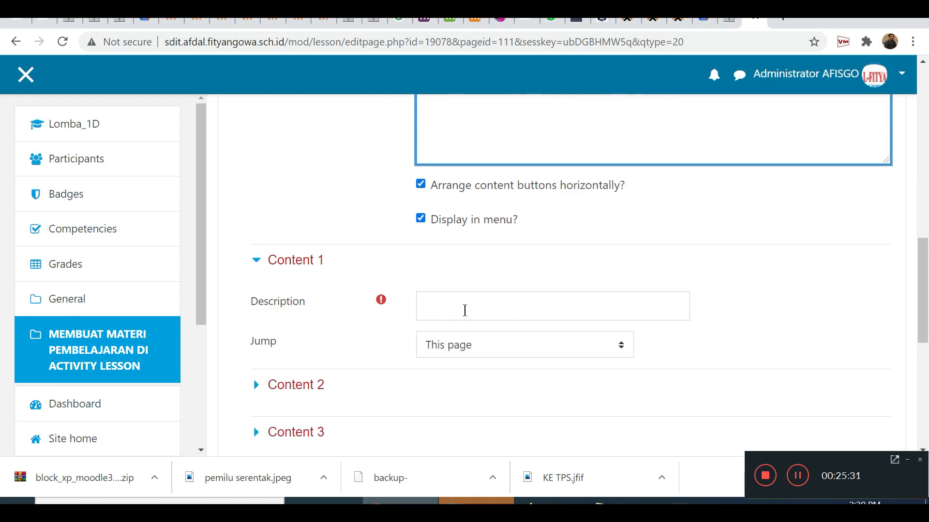
{"action": "scroll", "coordinate": [464, 311], "scroll_direction": "up", "scroll_amount": 7}
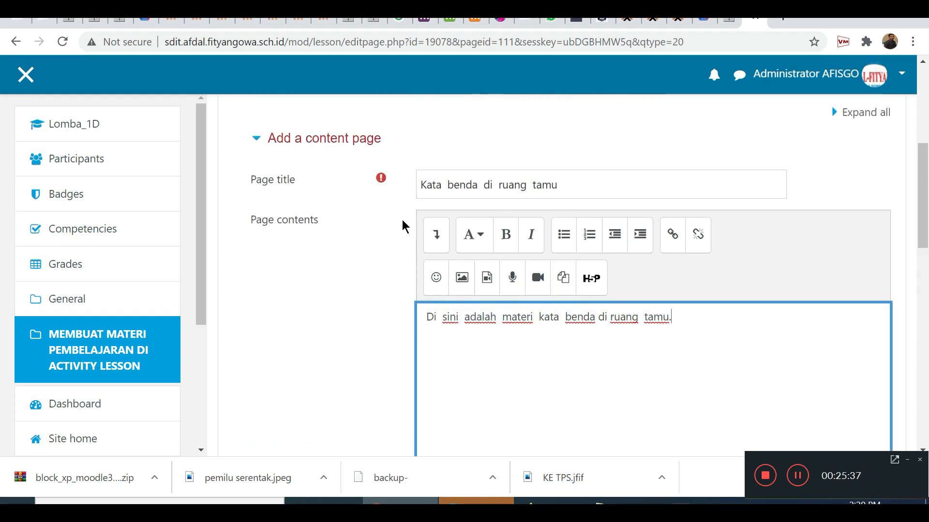
{"action": "scroll", "coordinate": [514, 307], "scroll_direction": "down", "scroll_amount": 9}
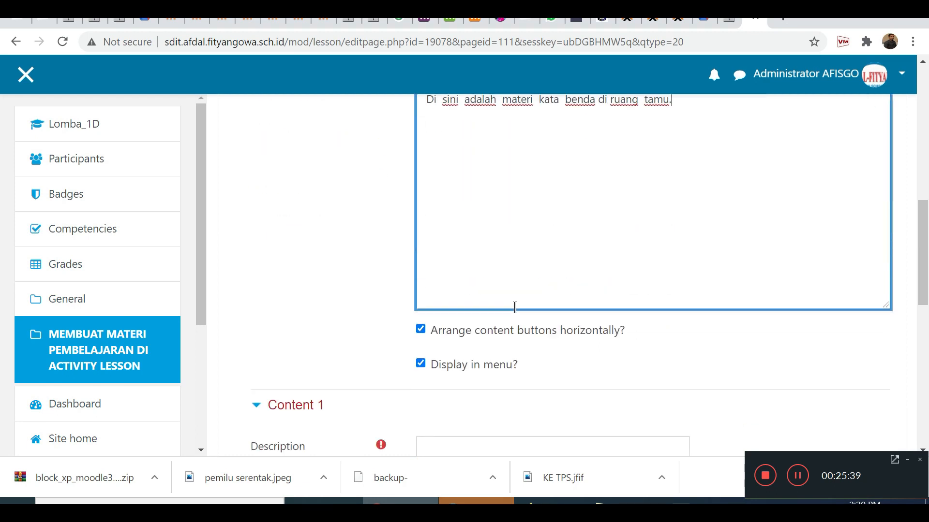
{"action": "left_click", "coordinate": [458, 242]}
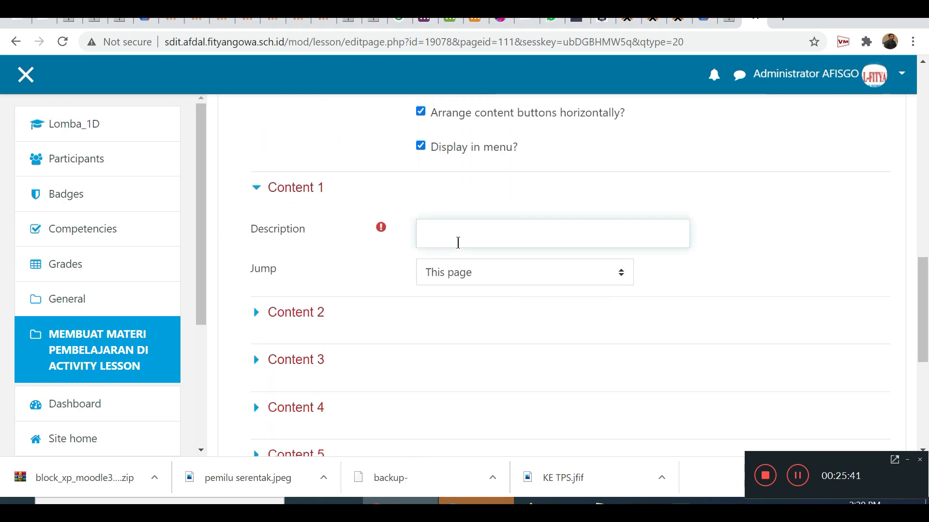
{"action": "type", "text": "Uji "}
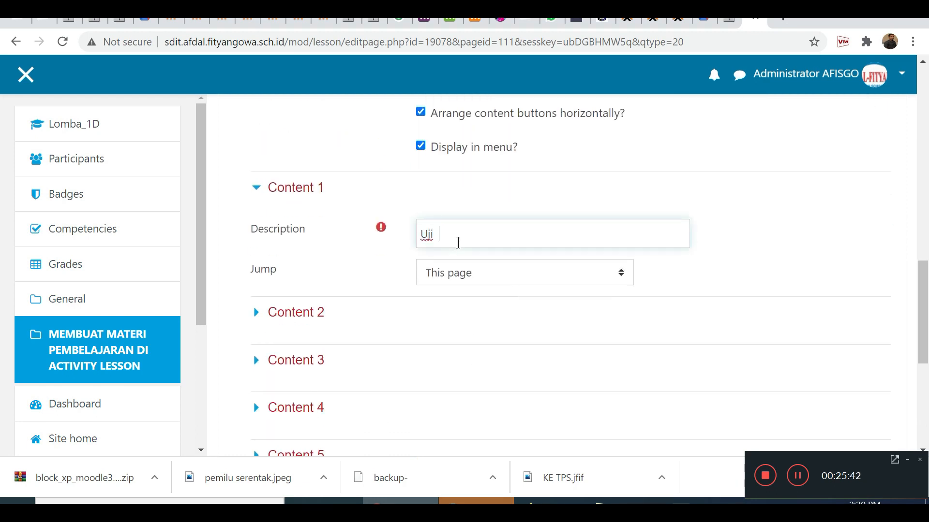
{"action": "type", "text": "pemahaman"}
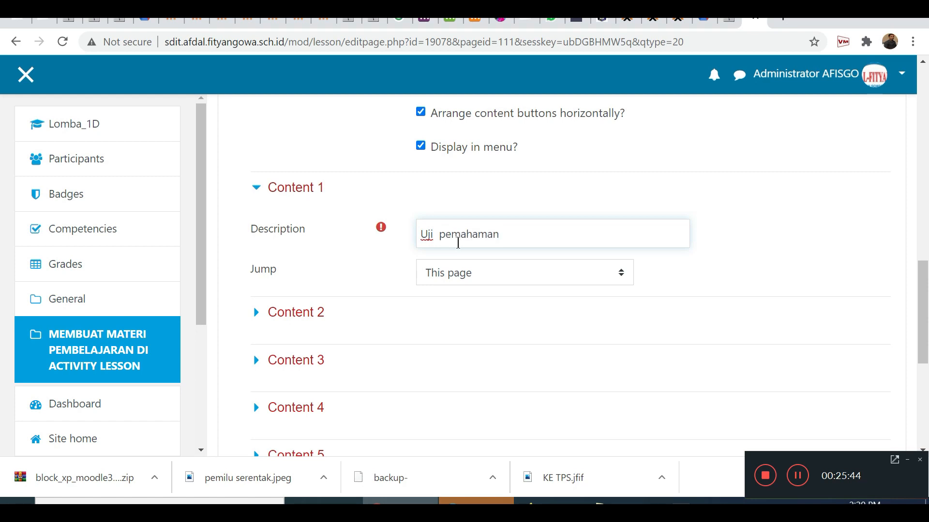
{"action": "type", "text": " 2"}
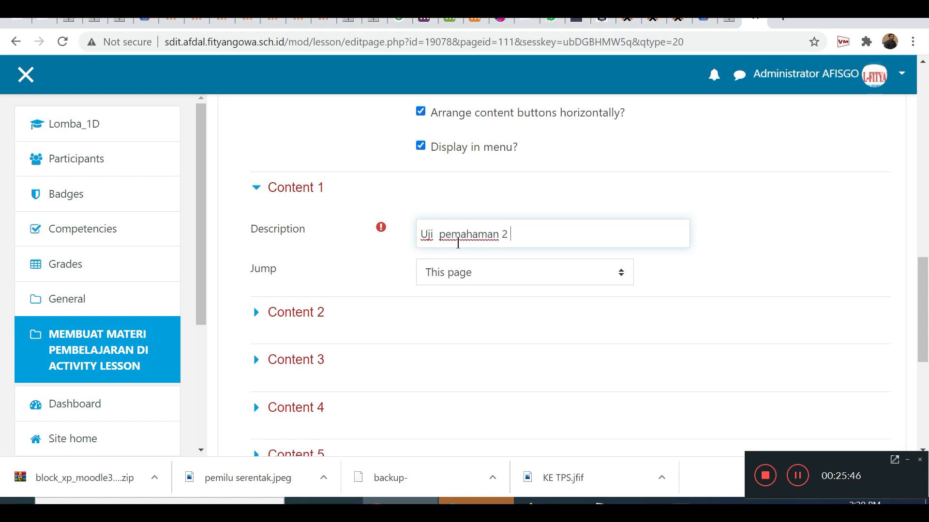
{"action": "left_click", "coordinate": [457, 273]}
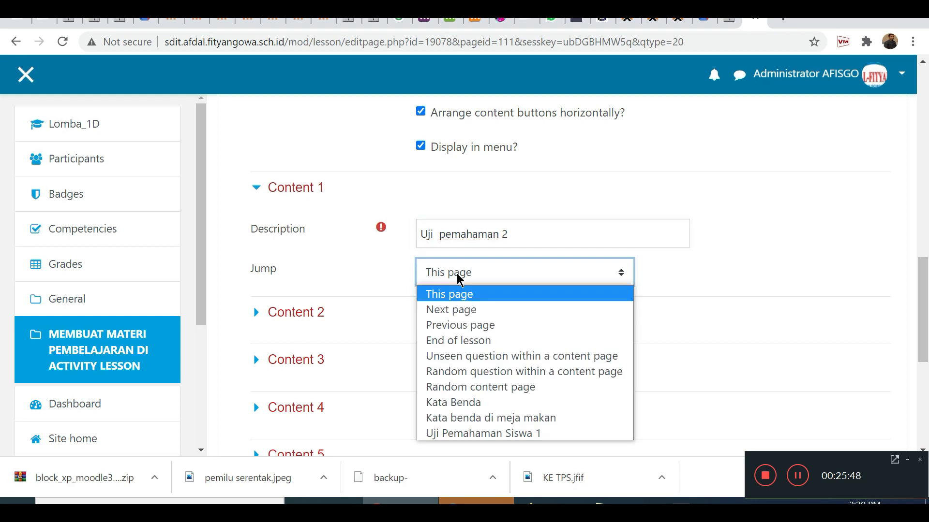
{"action": "left_click", "coordinate": [463, 309]}
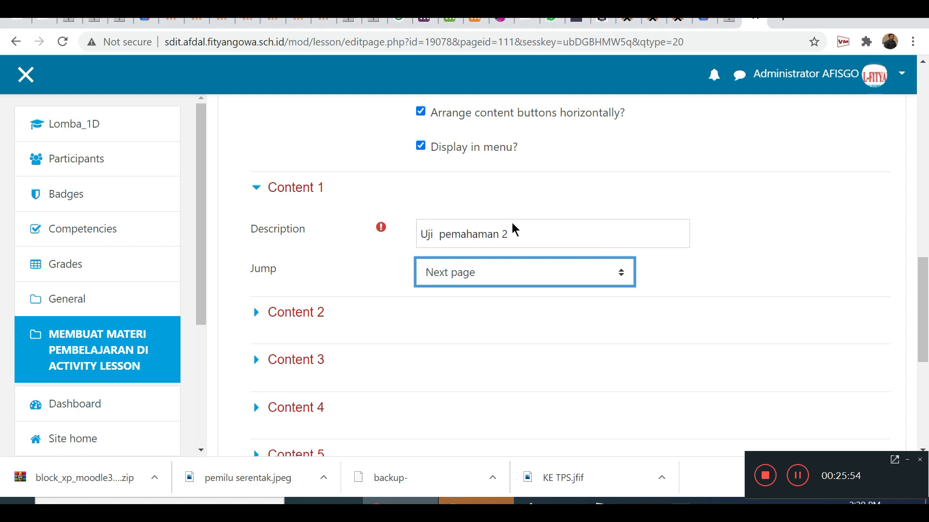
Set the Content 1 jump of the Kata benda di ruang tamu page to End of lesson.
{"action": "scroll", "coordinate": [534, 238], "scroll_direction": "up", "scroll_amount": 9}
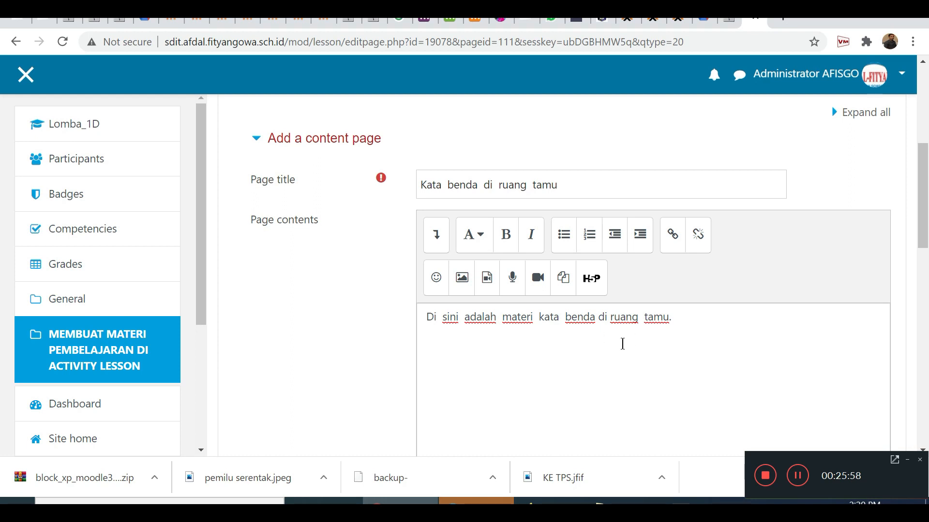
{"action": "scroll", "coordinate": [622, 344], "scroll_direction": "down", "scroll_amount": 6}
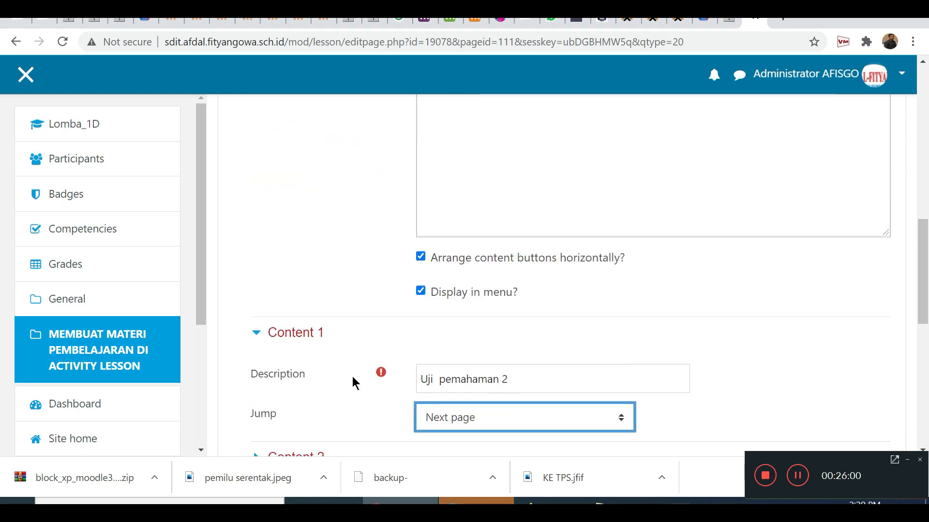
{"action": "scroll", "coordinate": [568, 374], "scroll_direction": "down", "scroll_amount": 2}
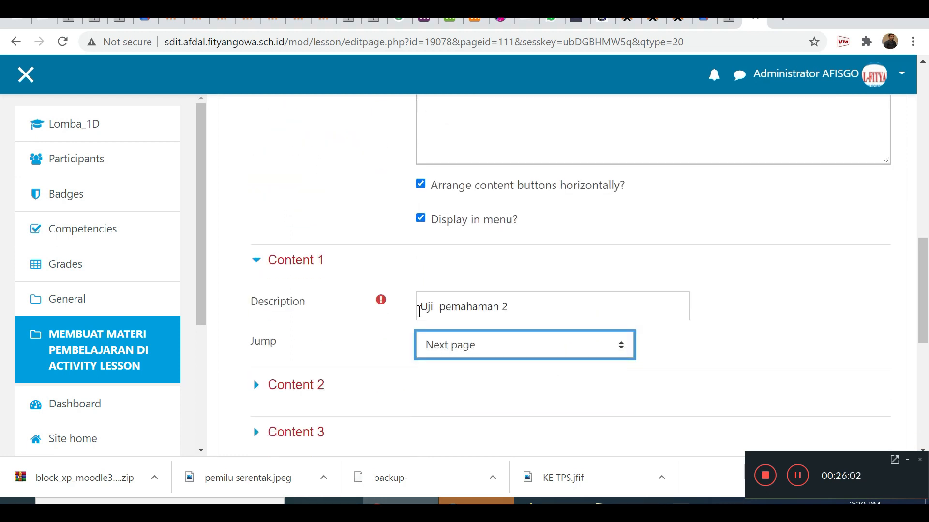
{"action": "scroll", "coordinate": [571, 322], "scroll_direction": "down", "scroll_amount": 2}
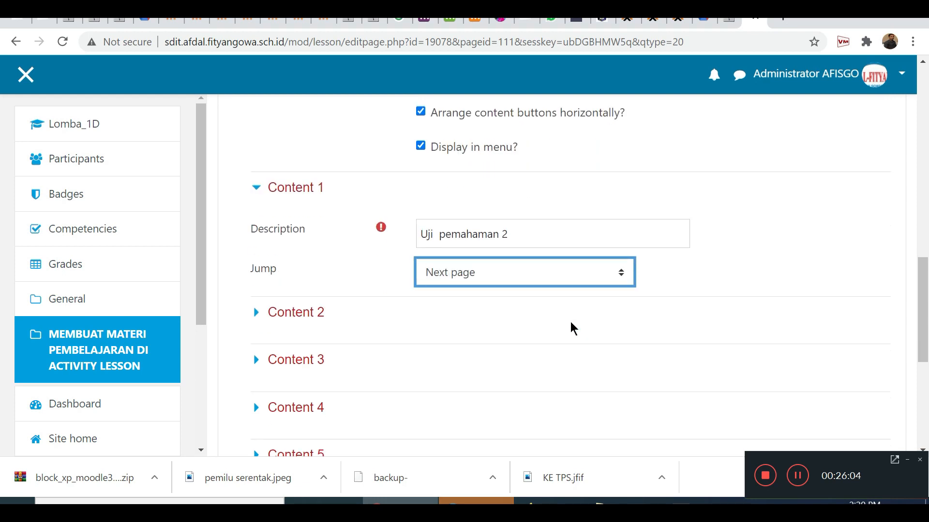
{"action": "left_click", "coordinate": [464, 283]}
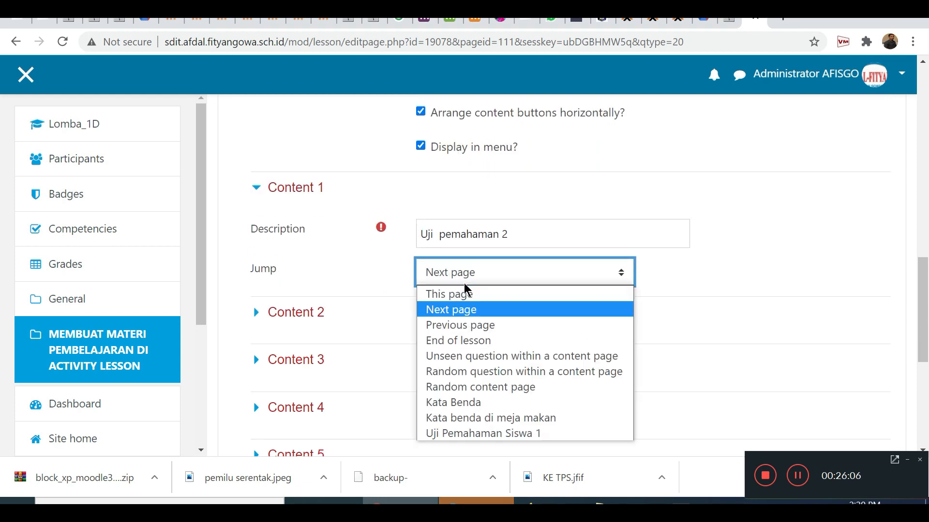
{"action": "left_click", "coordinate": [465, 341]}
Replace the Content 1 description with "Finish" and save the content page.
{"action": "left_click_drag", "start_coordinate": [553, 233], "coordinate": [339, 237]}
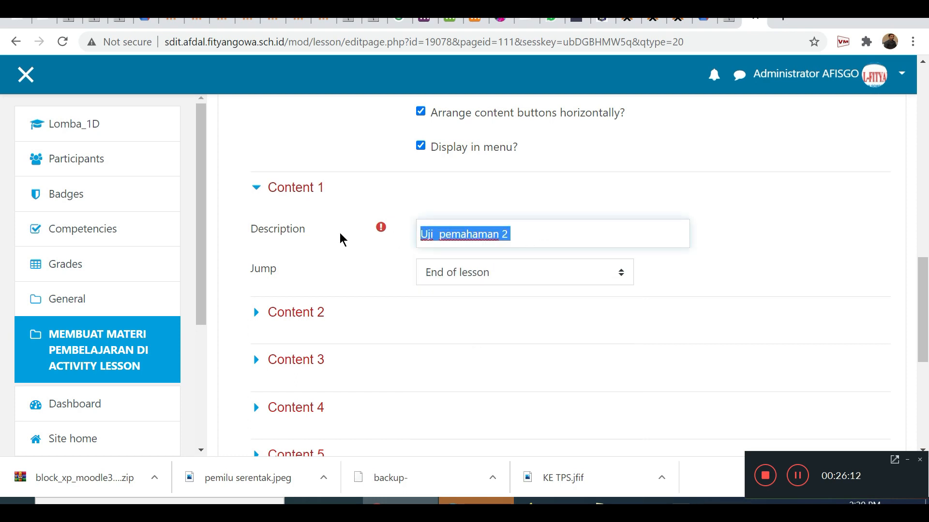
{"action": "type", "text": "Fi"}
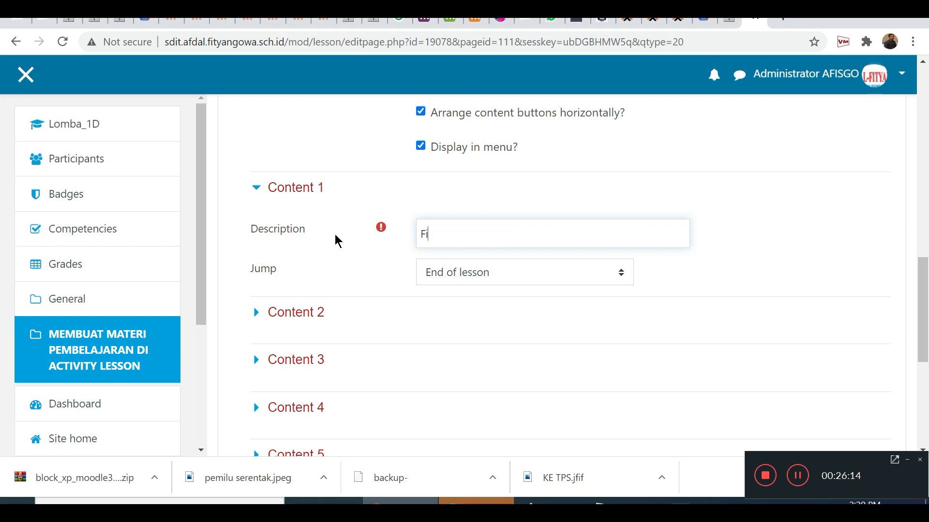
{"action": "type", "text": "nish"}
{"action": "scroll", "coordinate": [402, 311], "scroll_direction": "down", "scroll_amount": 5}
{"action": "left_click", "coordinate": [459, 223]}
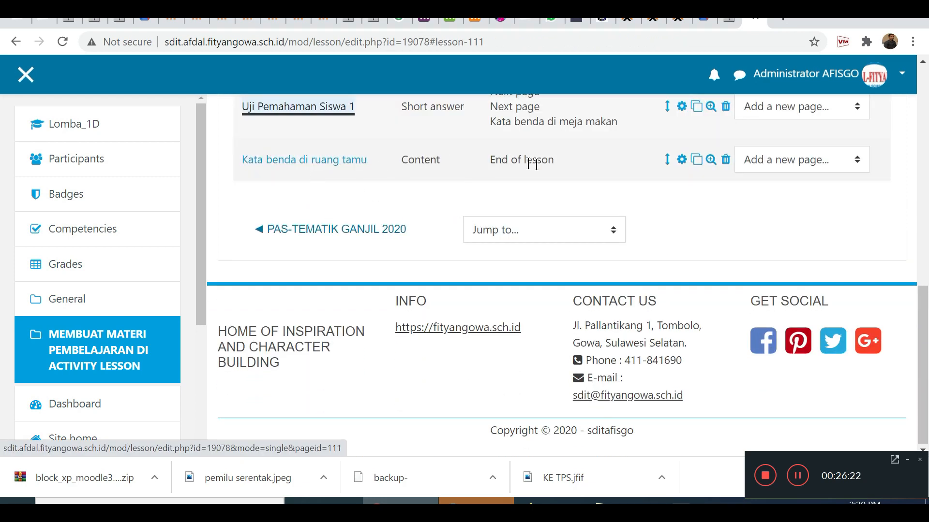
Review the page titles, page types and jumps in the MUFRADAT AL-YAUMIYYAH lesson's collapsed page list.
{"action": "scroll", "coordinate": [510, 164], "scroll_direction": "up", "scroll_amount": 3}
{"action": "scroll", "coordinate": [511, 172], "scroll_direction": "up", "scroll_amount": 2}
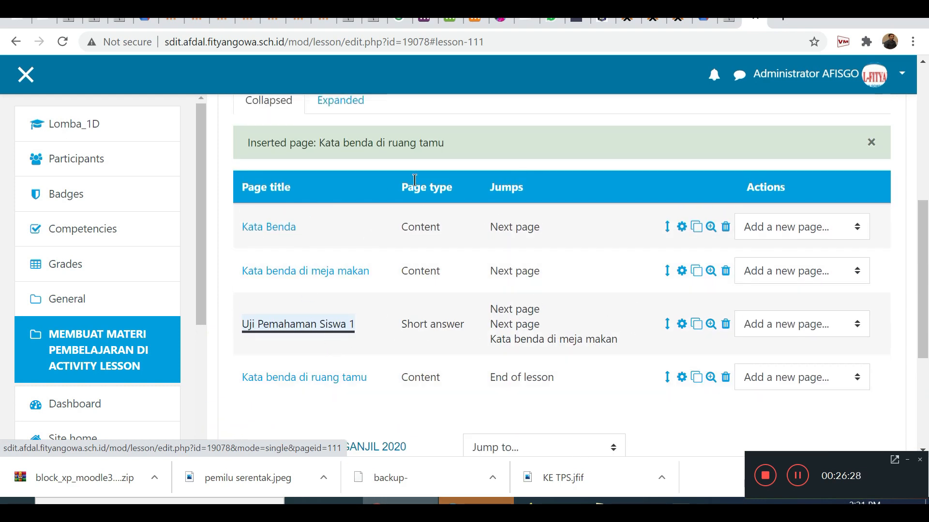
{"action": "scroll", "coordinate": [536, 307], "scroll_direction": "up", "scroll_amount": 4}
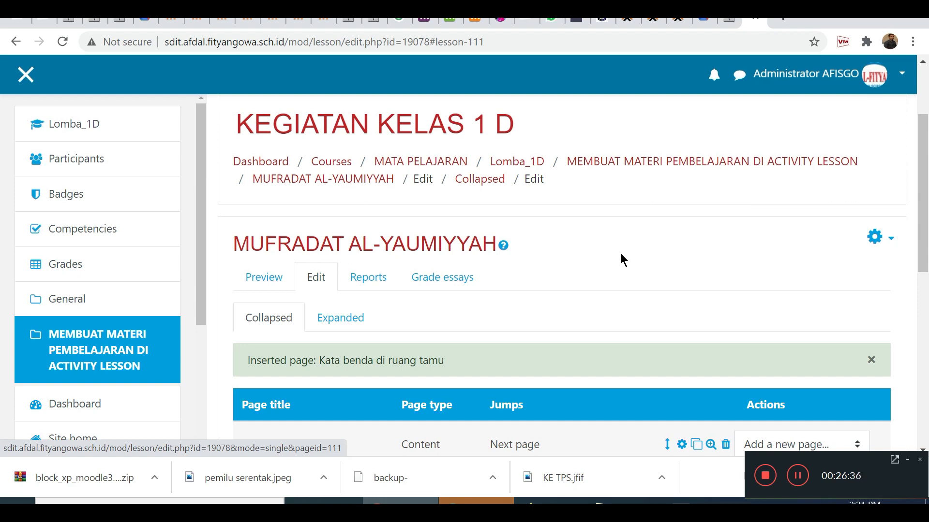
{"action": "scroll", "coordinate": [620, 255], "scroll_direction": "down", "scroll_amount": 4}
{"action": "scroll", "coordinate": [620, 255], "scroll_direction": "up", "scroll_amount": 4}
{"action": "scroll", "coordinate": [620, 253], "scroll_direction": "down", "scroll_amount": 4}
{"action": "scroll", "coordinate": [620, 253], "scroll_direction": "up", "scroll_amount": 4}
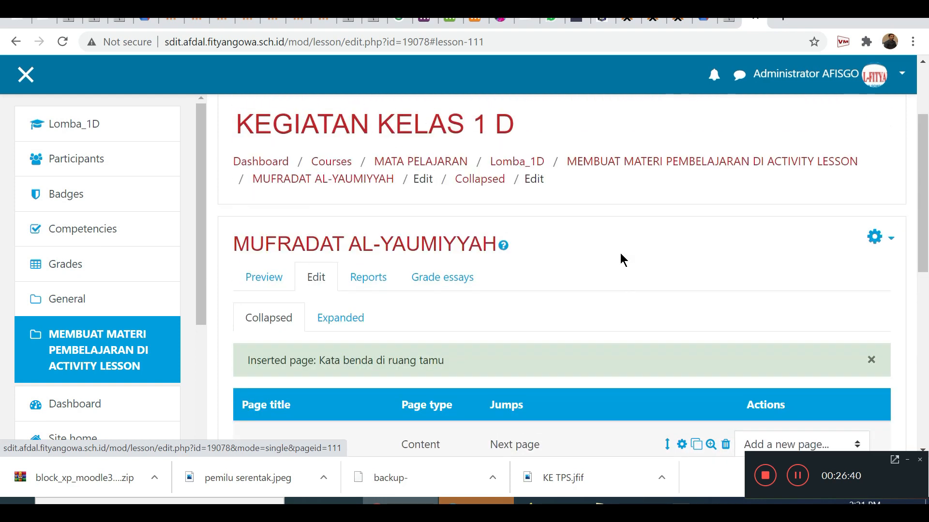